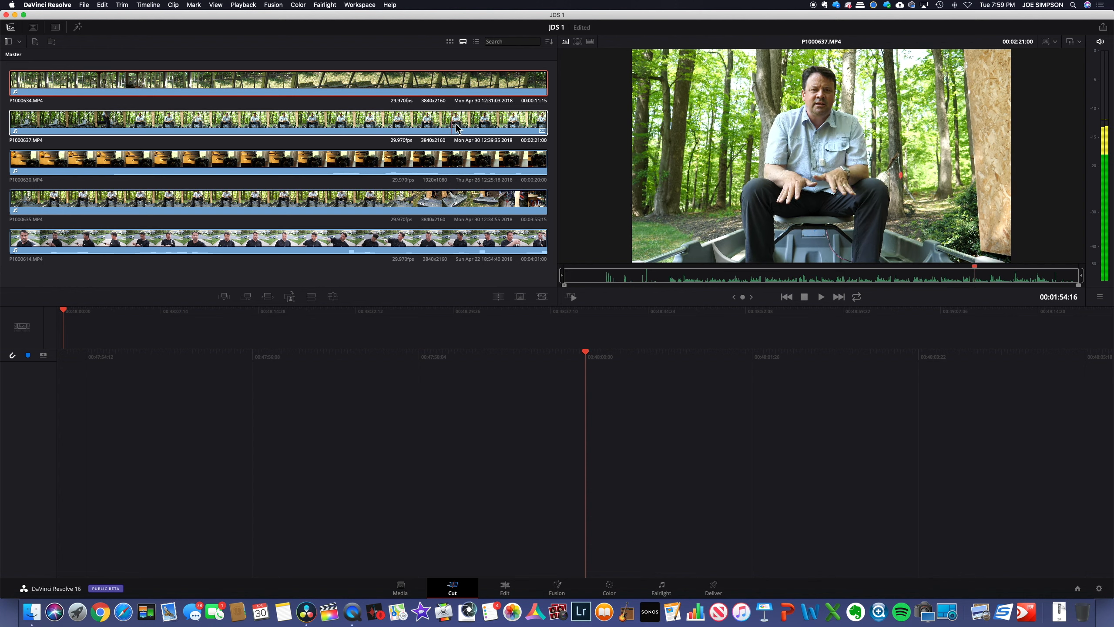
# Show the media pool clips as thumbnails, scrub through P1000634.MP4 in the viewer, and return to the filmstrip view
pyautogui.click(450, 41)
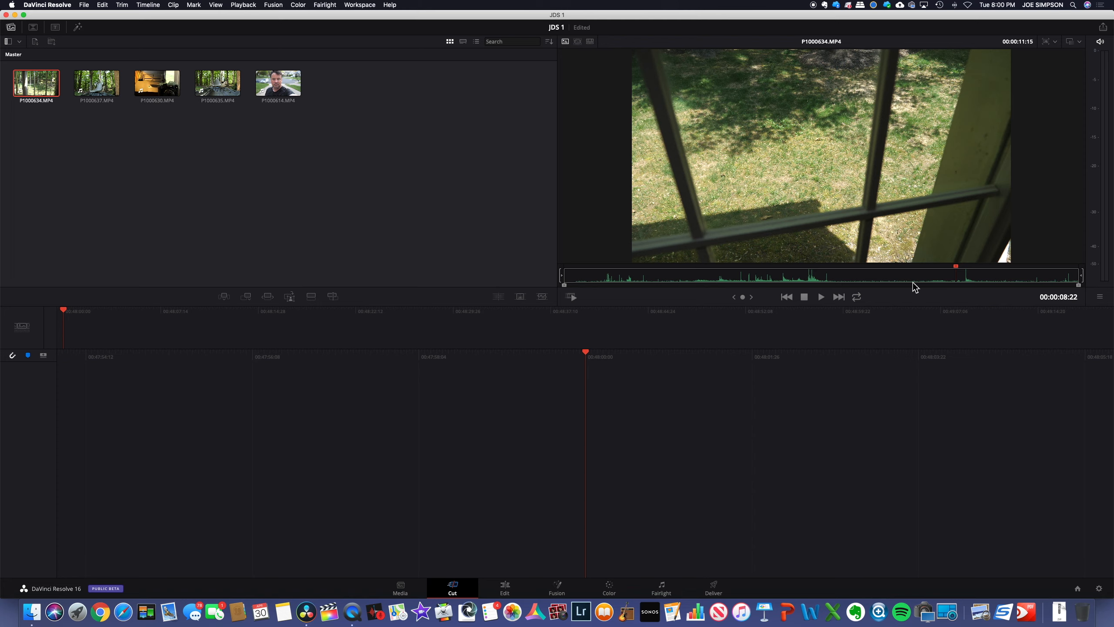
pyautogui.moveTo(957, 272); pyautogui.dragTo(598, 275)
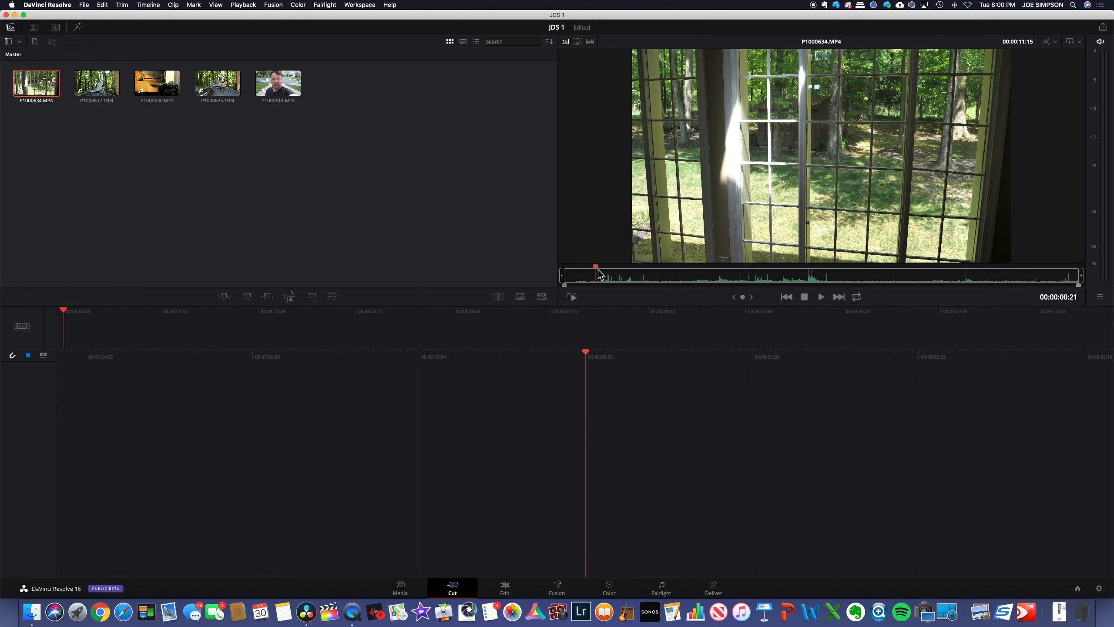
pyautogui.moveTo(602, 271); pyautogui.dragTo(629, 271)
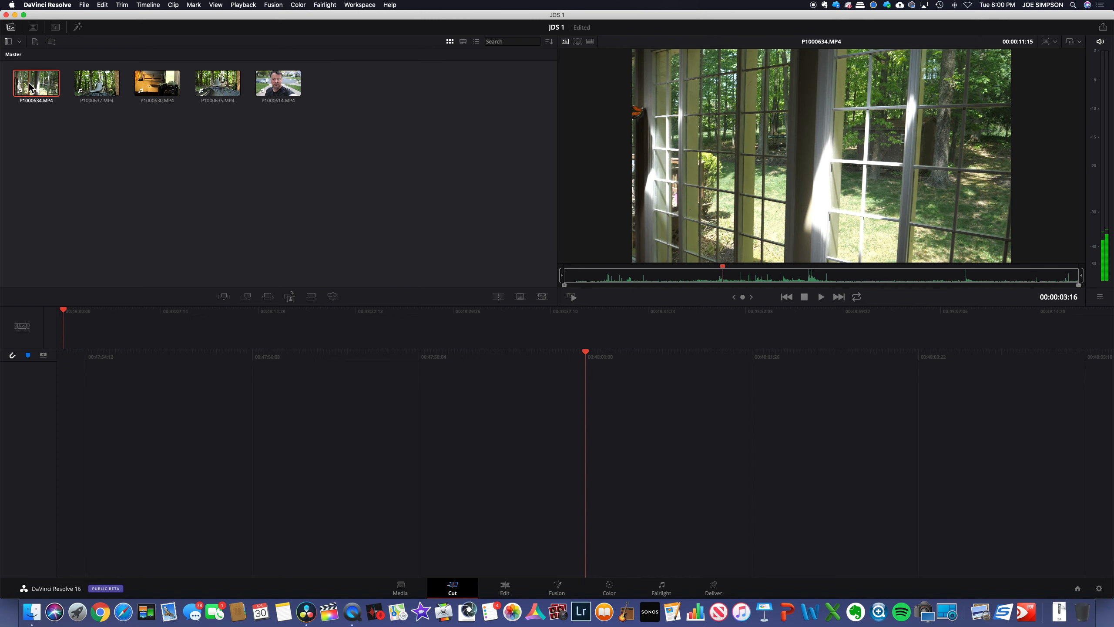
pyautogui.click(463, 41)
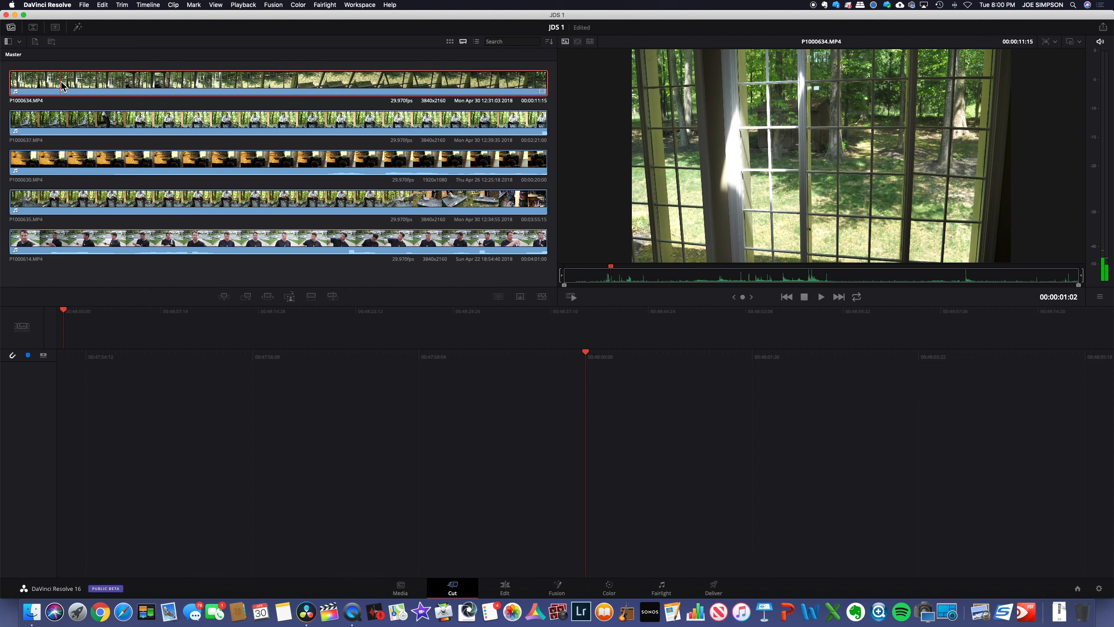
# Mark an in point at 00:00:01:02 and an out point at 00:00:08:15 on P1000634.MP4
pyautogui.press('i')
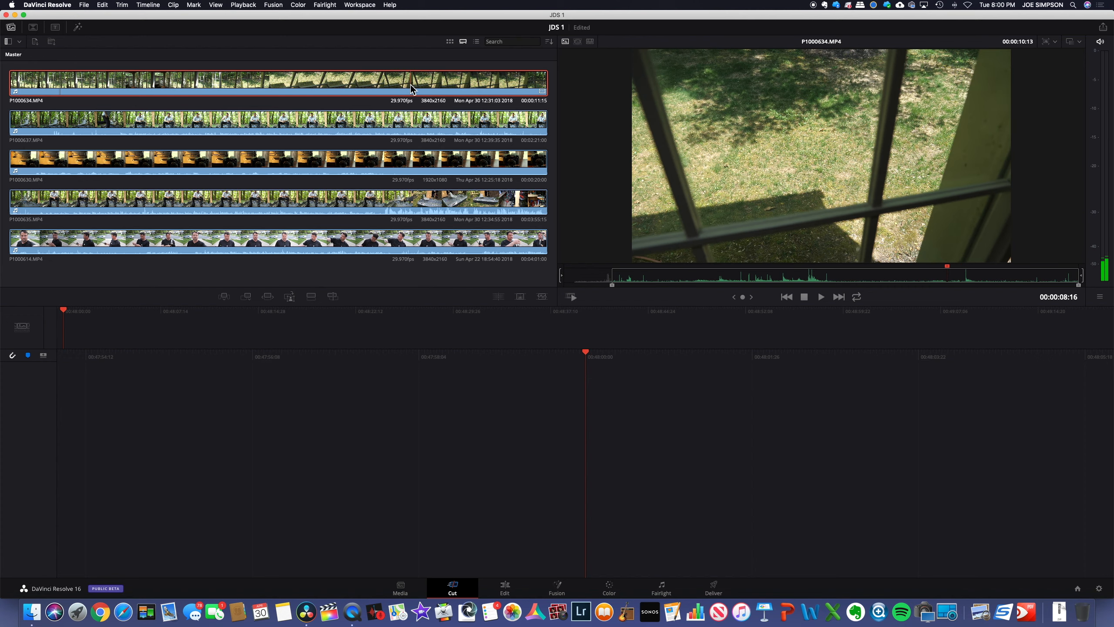
pyautogui.press('o')
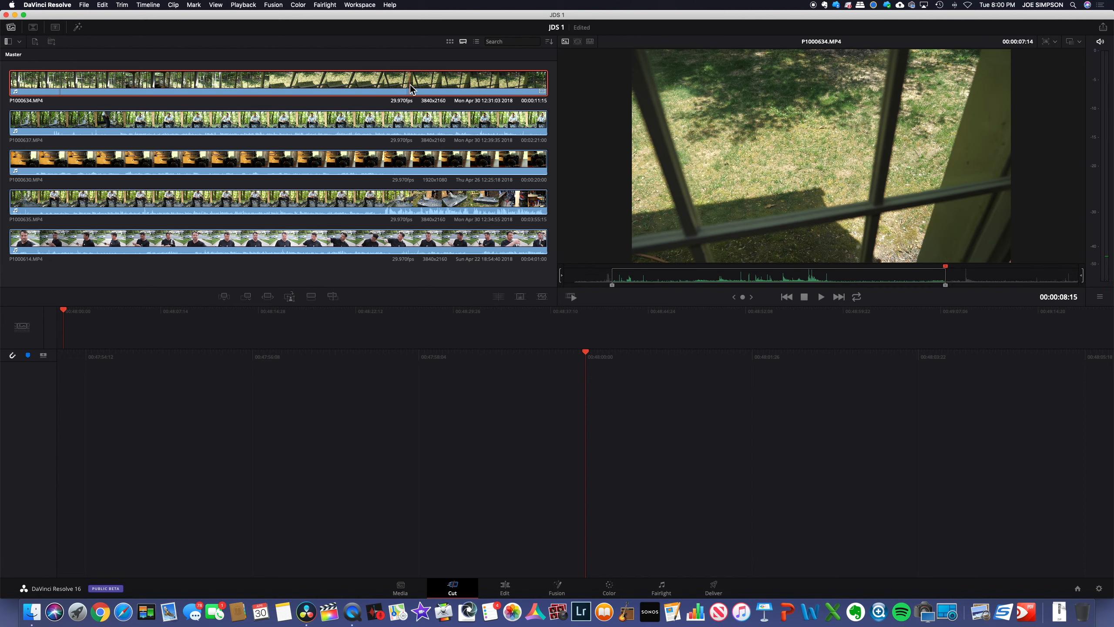
pyautogui.press('space')
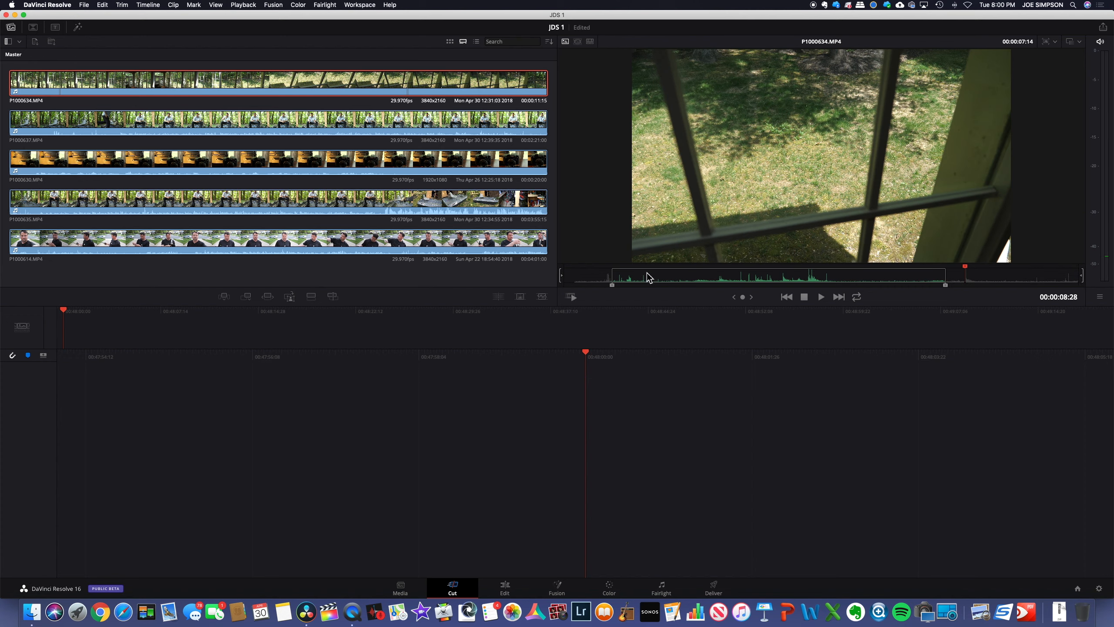
pyautogui.click(697, 278)
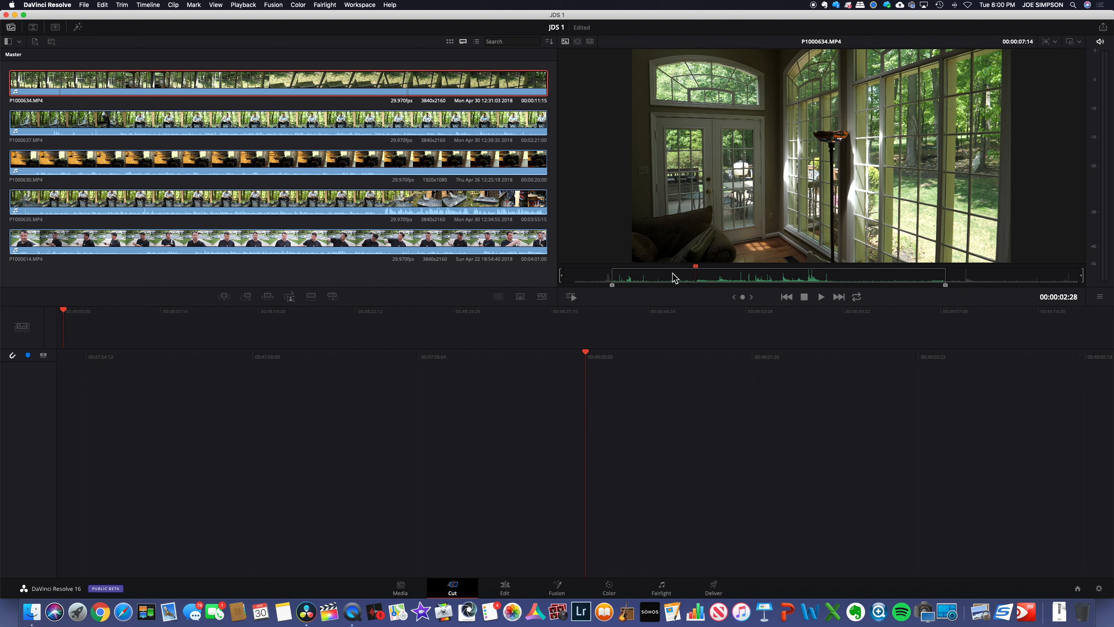
# Append the marked range of P1000634.MP4 to a new timeline
pyautogui.press('super+e')
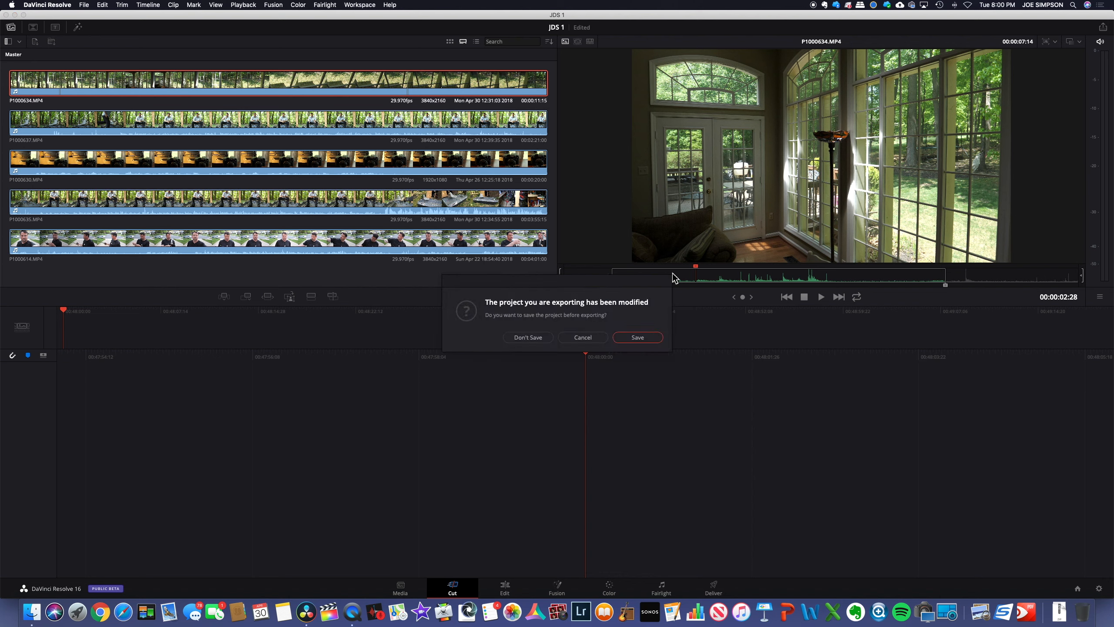
pyautogui.click(583, 337)
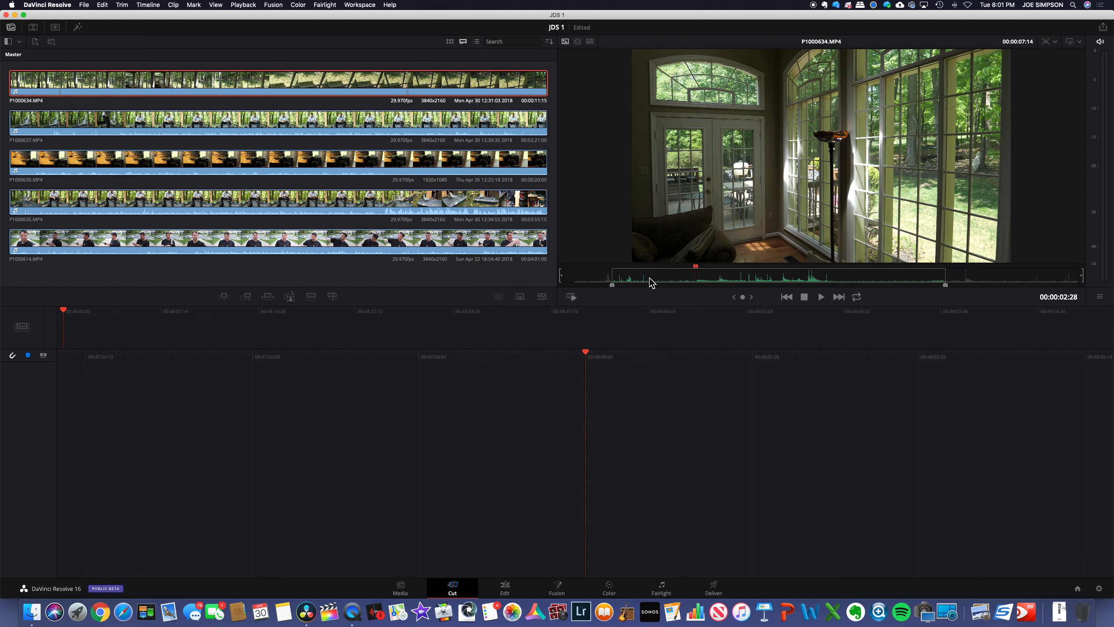
pyautogui.press('Home')
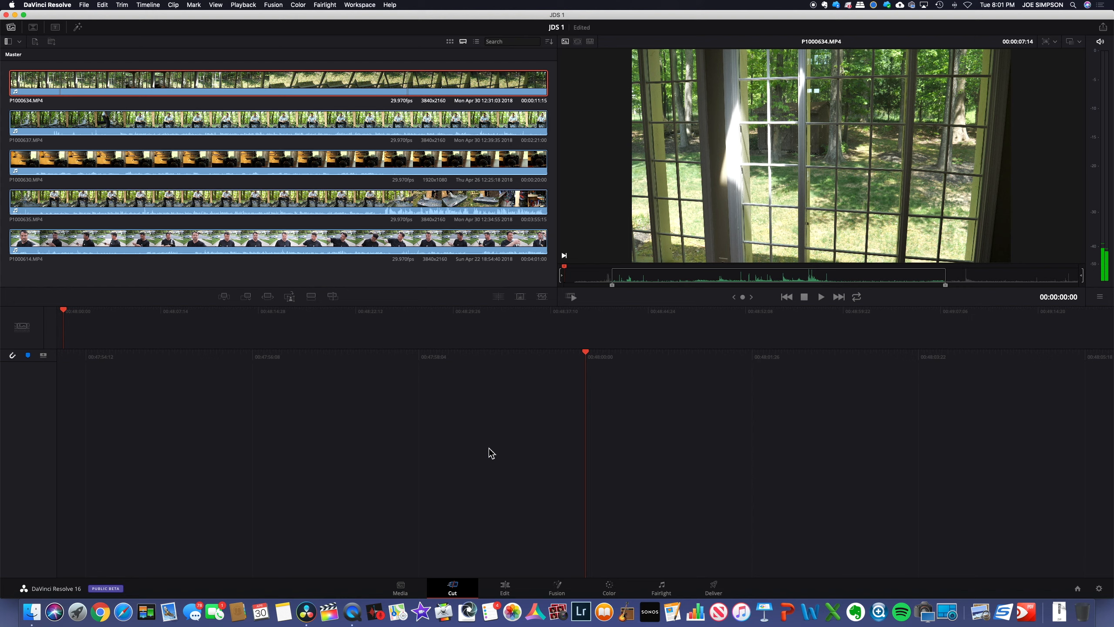
pyautogui.click(679, 278)
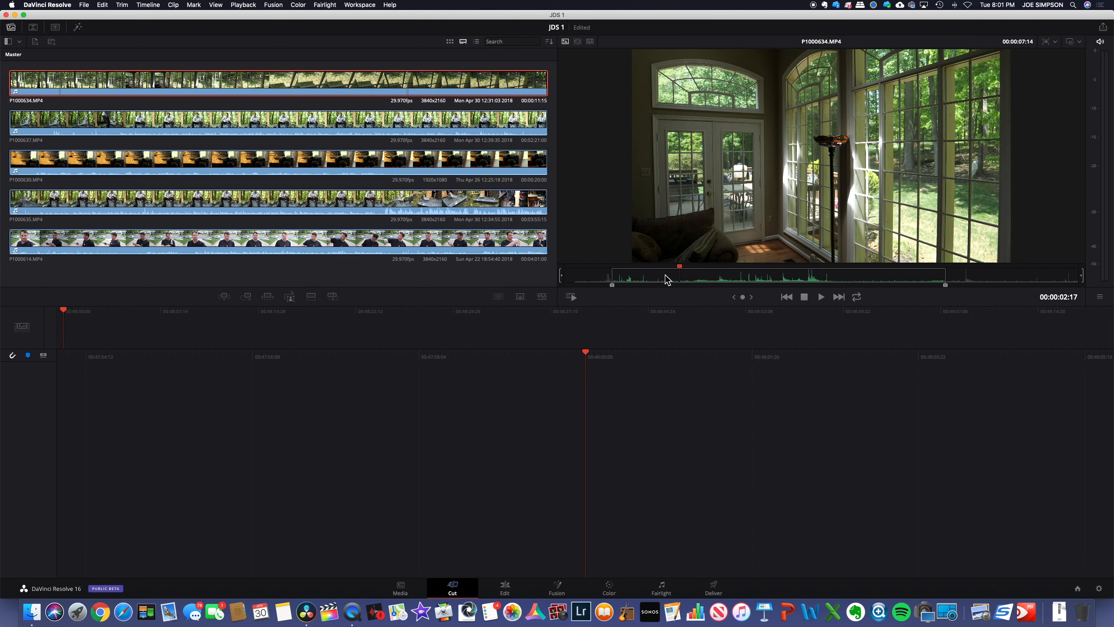
pyautogui.moveTo(665, 277); pyautogui.dragTo(629, 286)
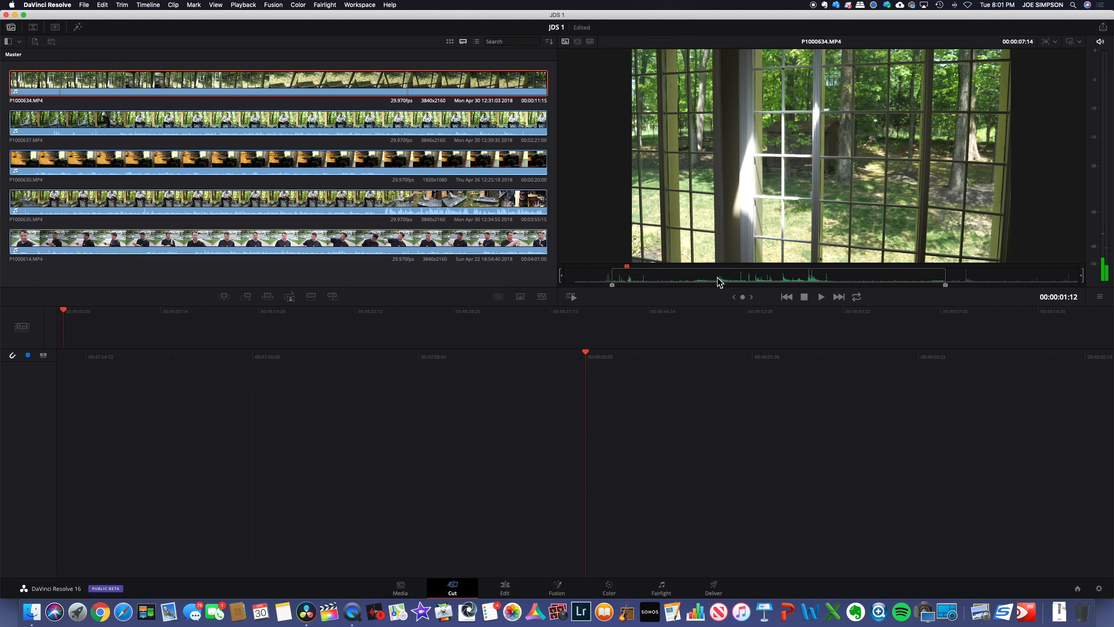
pyautogui.moveTo(899, 278); pyautogui.dragTo(697, 416)
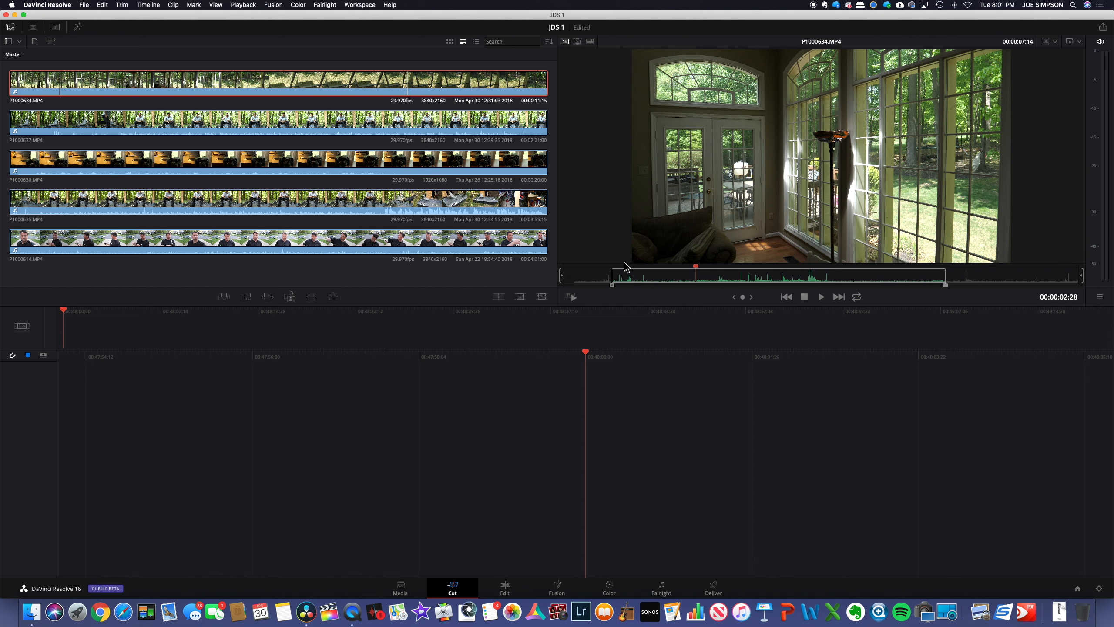
pyautogui.click(247, 298)
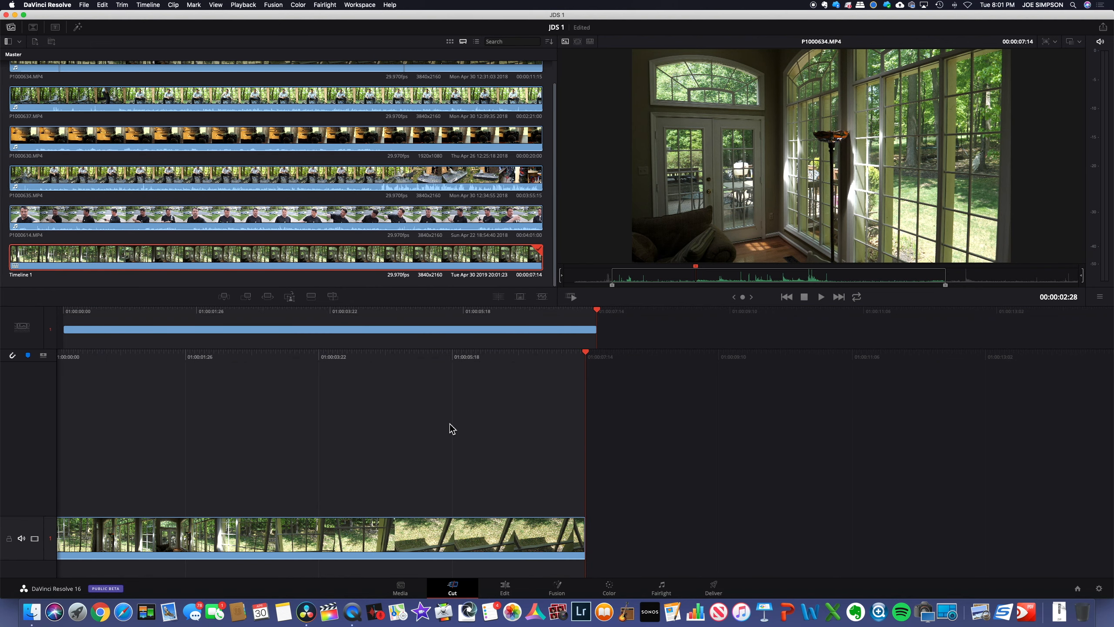
# Scrub back and forth through the new clip in the detailed timeline beneath its fixed playhead
pyautogui.click(450, 424)
pyautogui.hscroll(-7, 450, 424)
pyautogui.hscroll(-5, 452, 428)
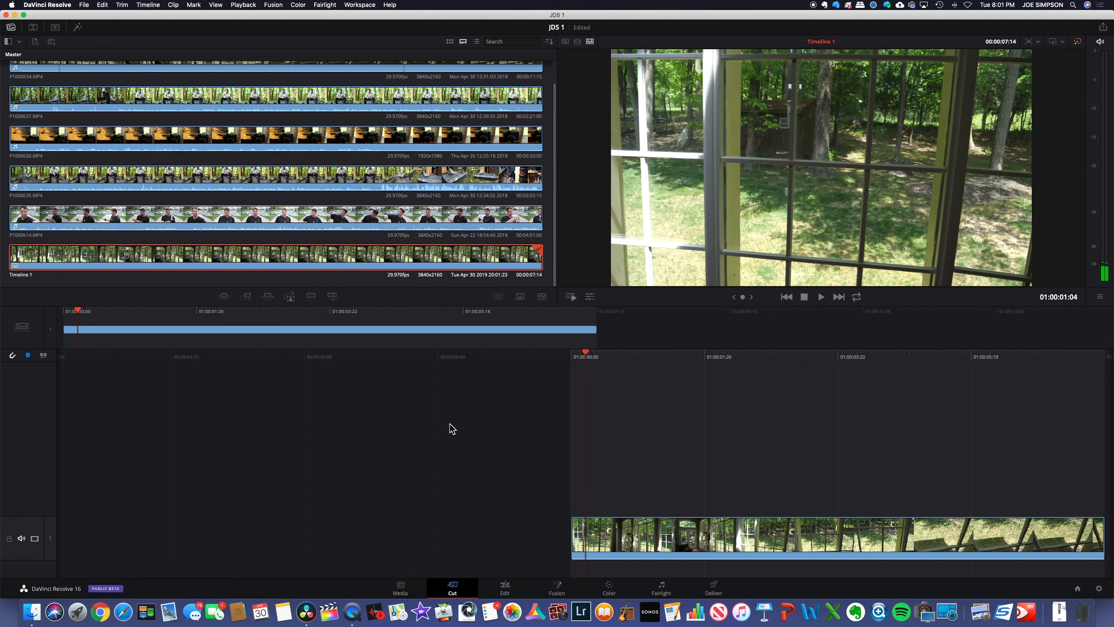
pyautogui.hscroll(10, 452, 428)
pyautogui.hscroll(-6, 452, 428)
pyautogui.hscroll(-5, 451, 427)
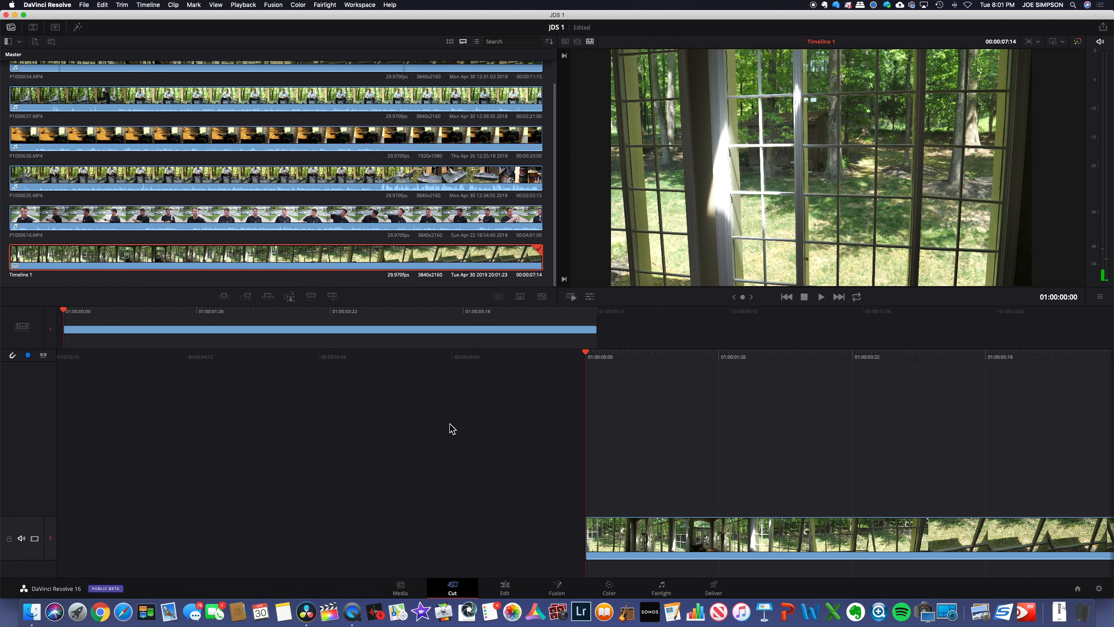
pyautogui.hscroll(10, 588, 408)
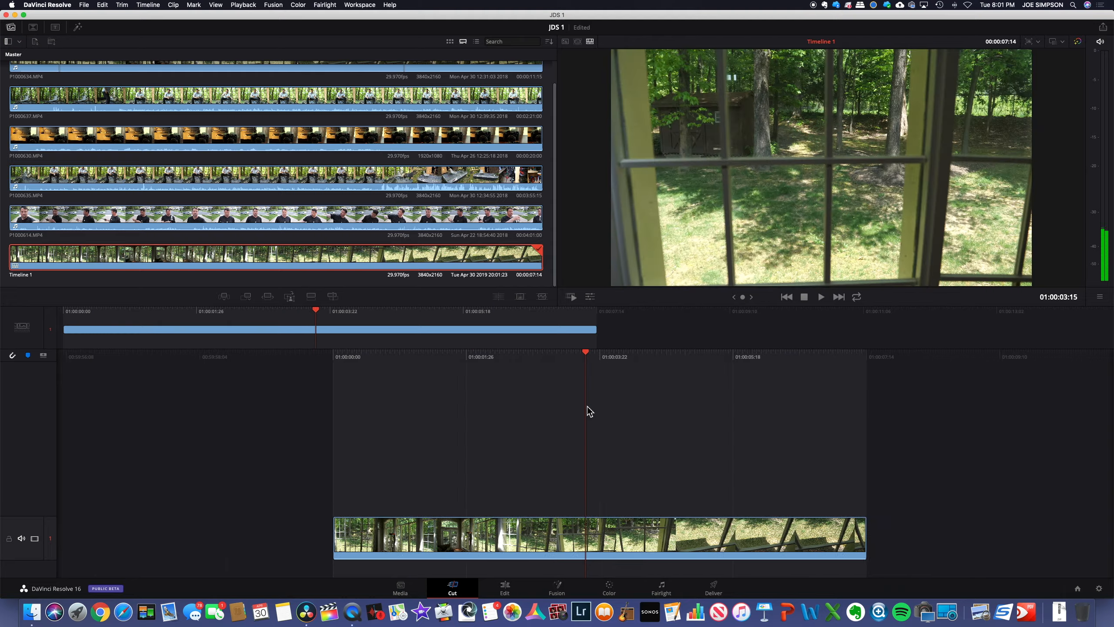
pyautogui.hscroll(-7, 587, 409)
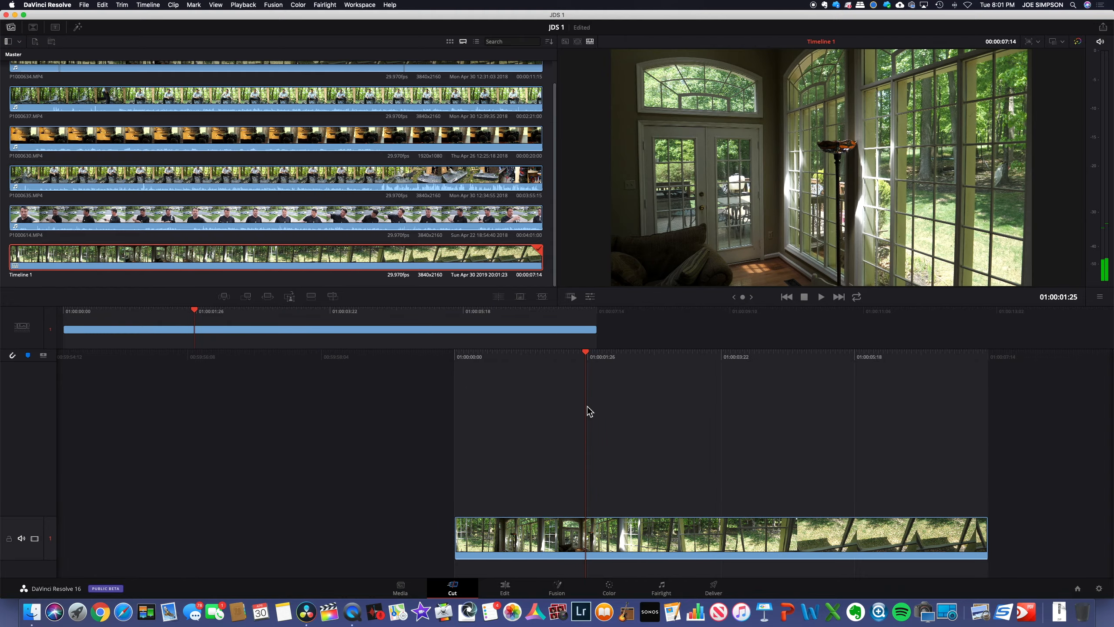
pyautogui.hscroll(-2, 586, 406)
pyautogui.hscroll(12, 587, 406)
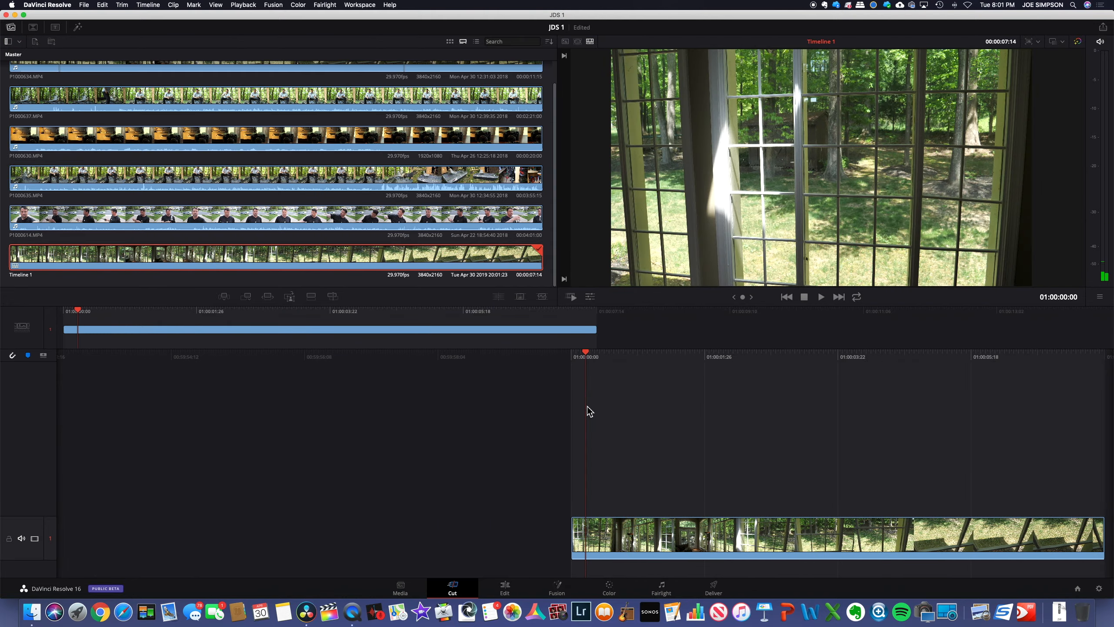
pyautogui.hscroll(-10, 587, 407)
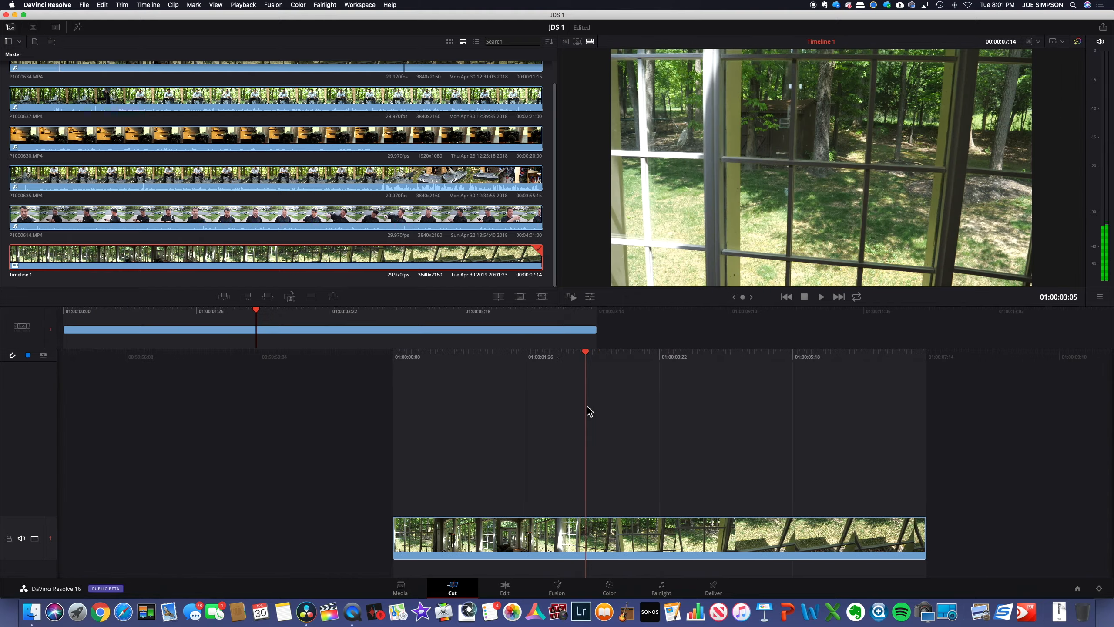
pyautogui.hscroll(-2, 590, 411)
pyautogui.hscroll(10, 590, 411)
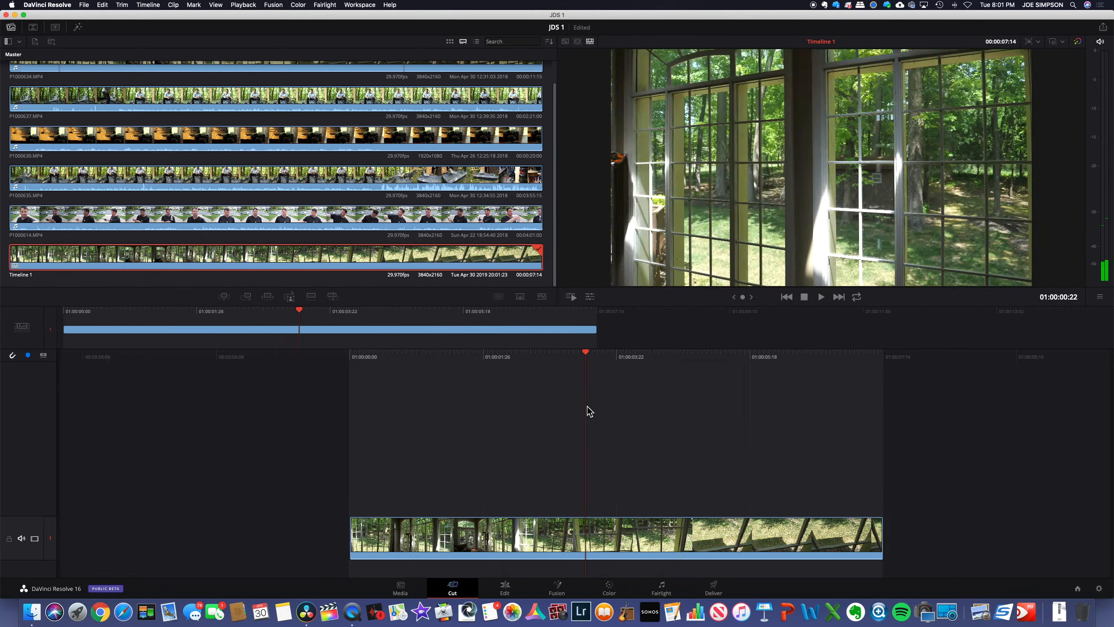
pyautogui.hscroll(-2, 590, 410)
pyautogui.hscroll(-6, 591, 411)
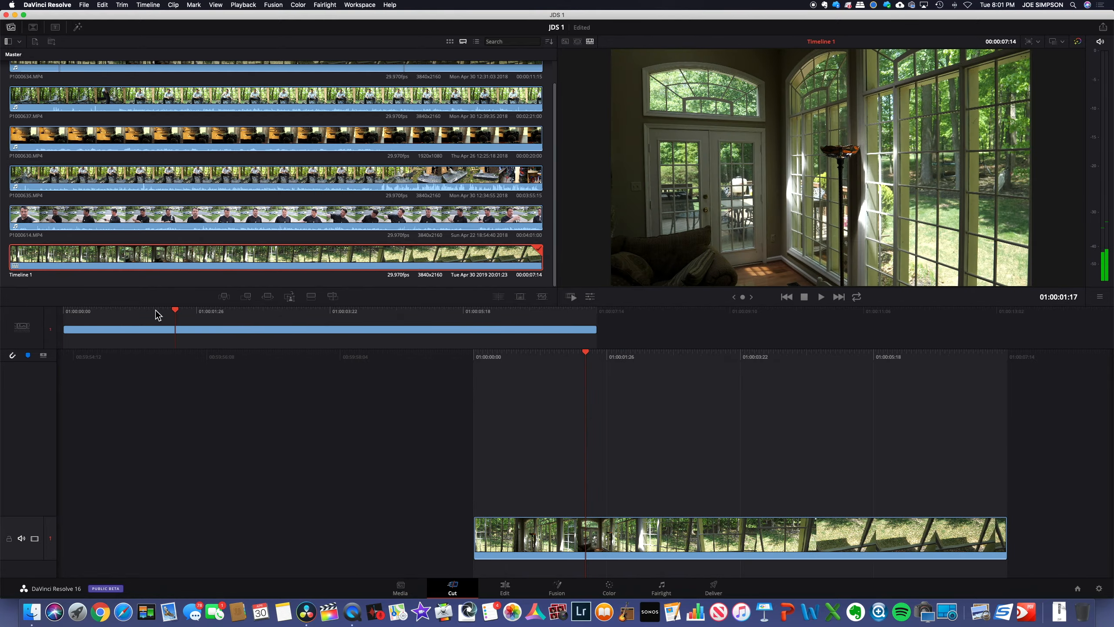
# Move the playhead along the overview timeline to about 01:00:03:29, and compare this with shifting the clip beneath the fixed playhead
pyautogui.moveTo(167, 311); pyautogui.dragTo(350, 317)
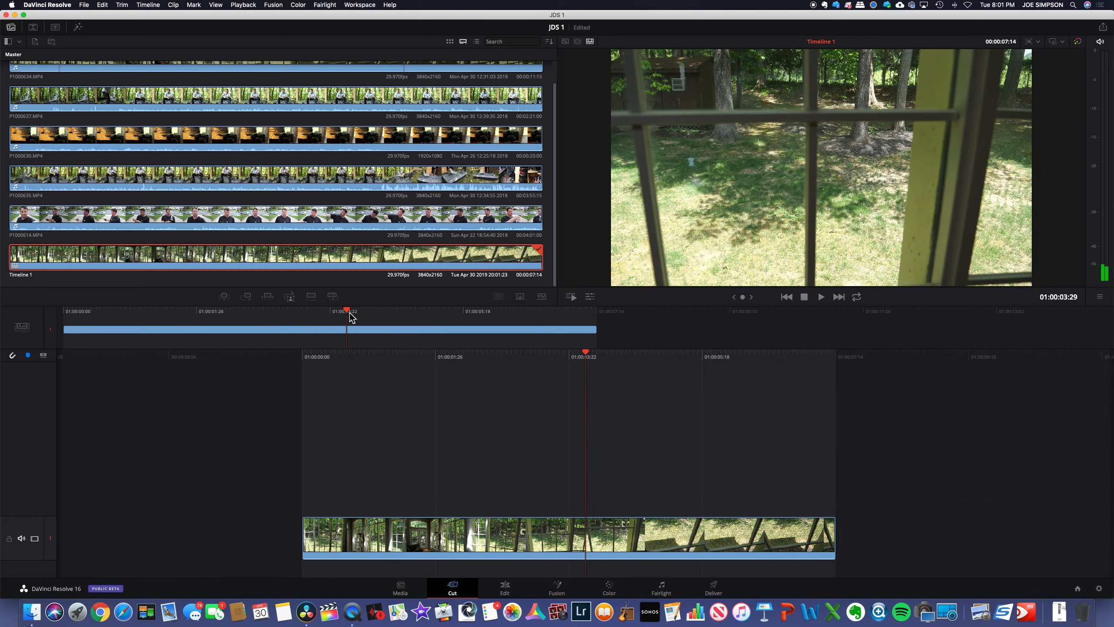
pyautogui.hscroll(-5, 528, 411)
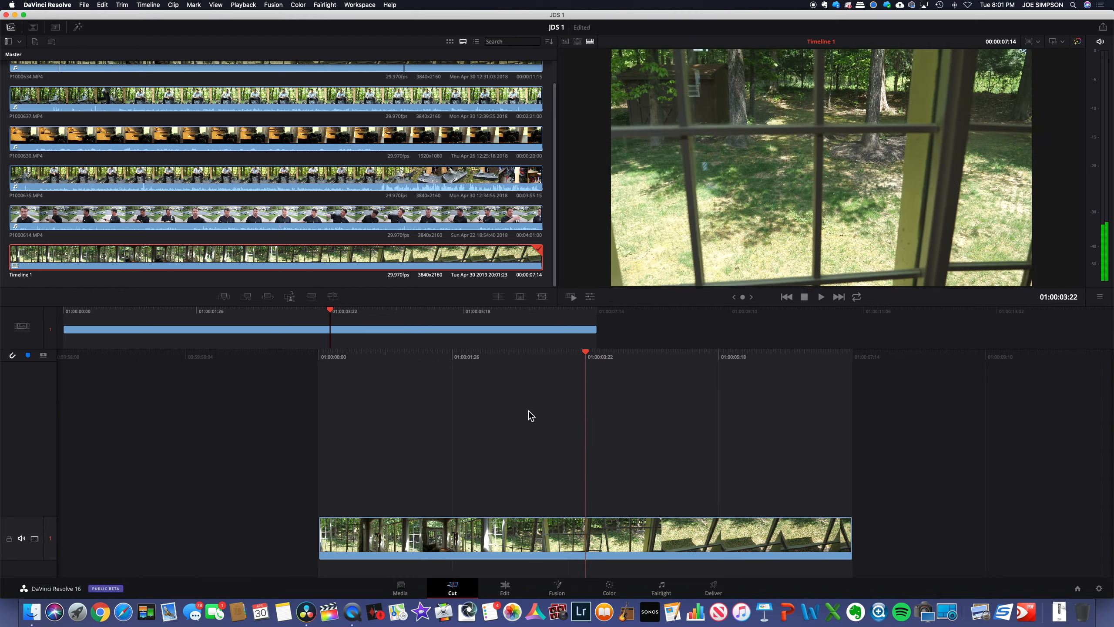
pyautogui.hscroll(4, 529, 412)
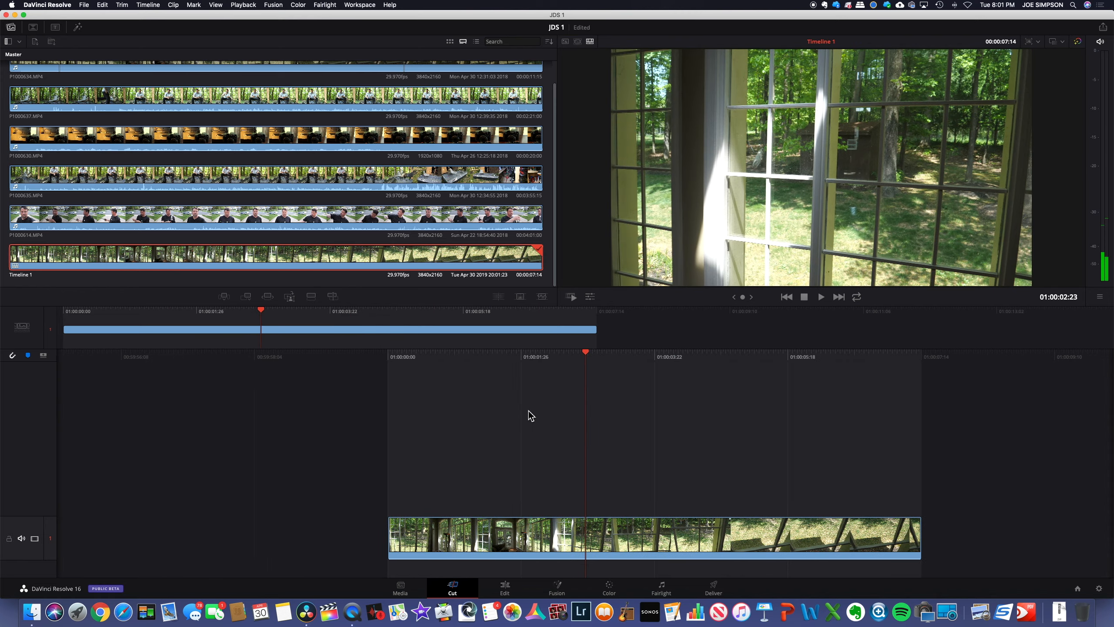
pyautogui.hscroll(10, 529, 411)
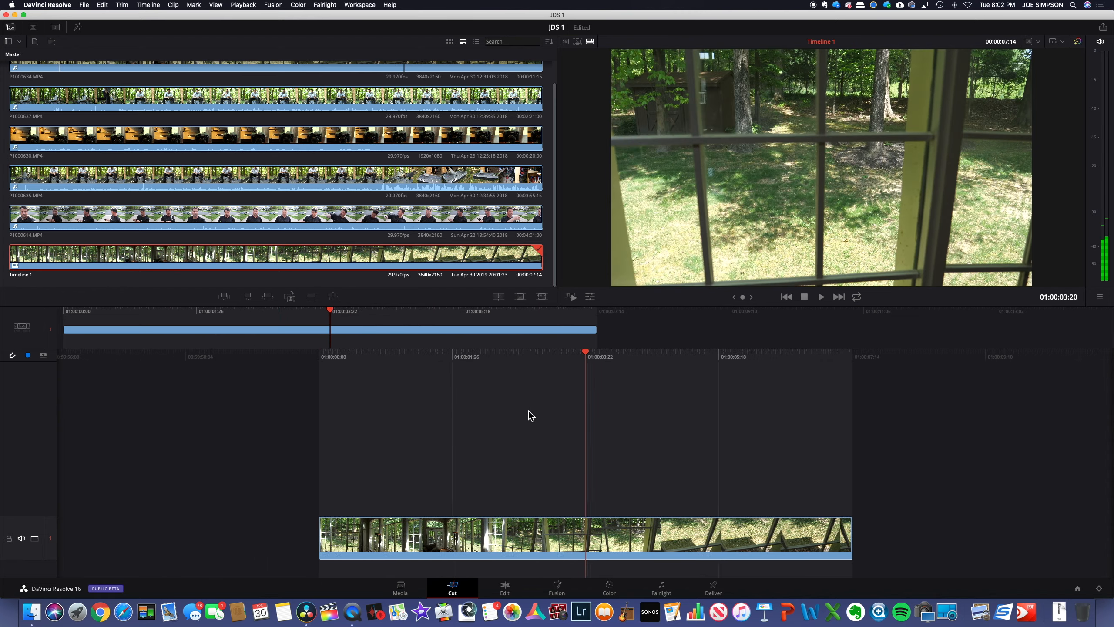
pyautogui.hscroll(-15, 528, 411)
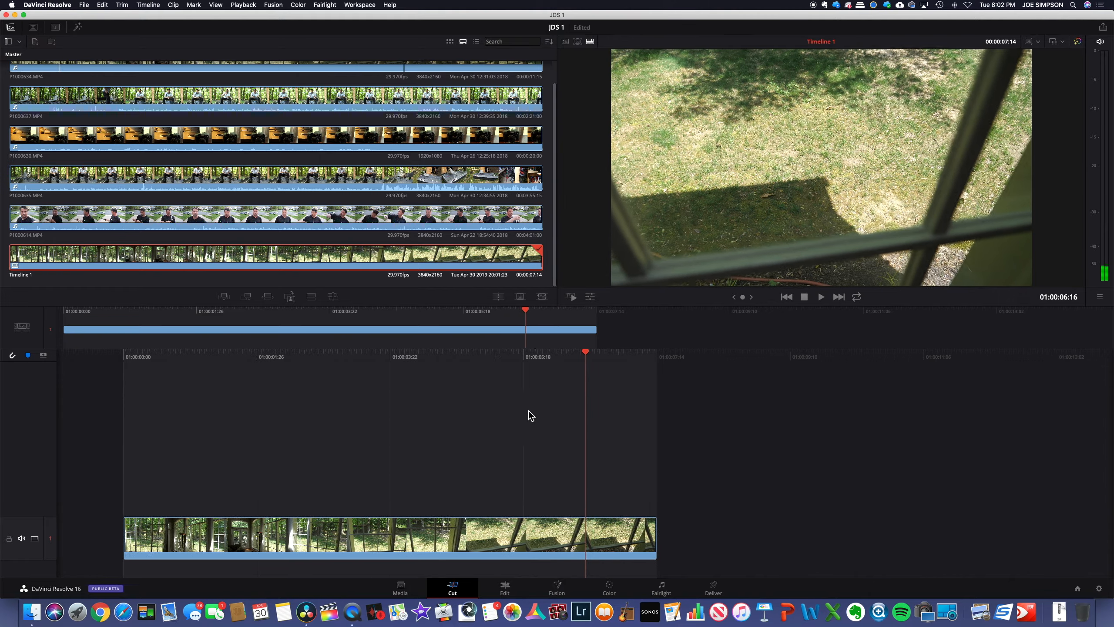
pyautogui.hscroll(8, 528, 411)
pyautogui.hscroll(-6, 528, 411)
pyautogui.hscroll(4, 528, 412)
pyautogui.hscroll(1, 528, 411)
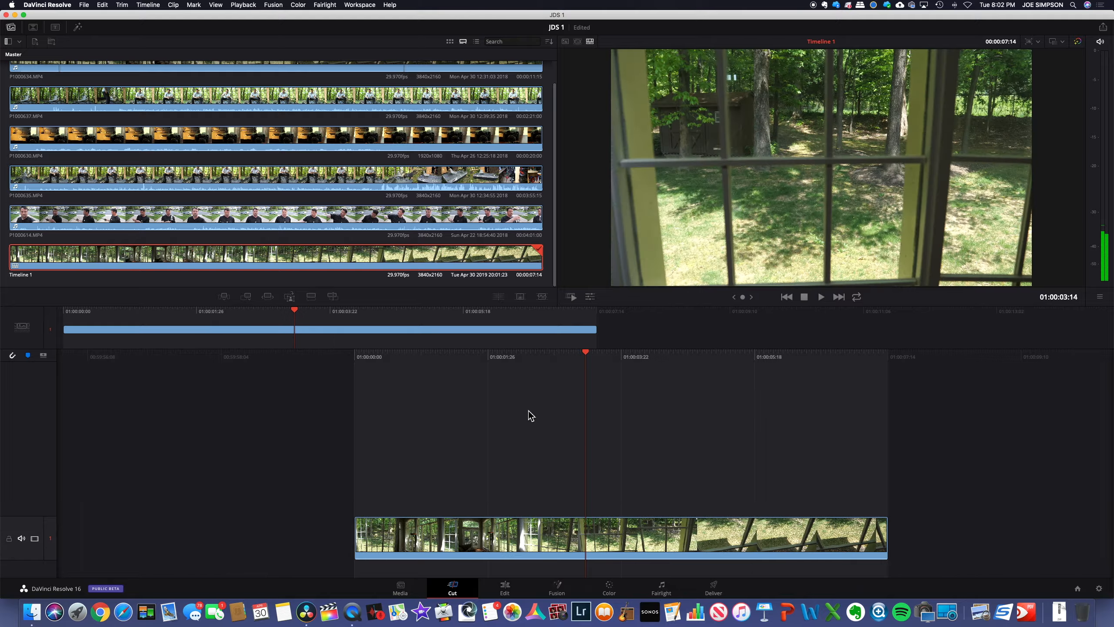
pyautogui.hscroll(-5, 529, 411)
pyautogui.hscroll(3, 528, 412)
pyautogui.hscroll(-2, 528, 412)
pyautogui.hscroll(10, 529, 412)
pyautogui.hscroll(-5, 529, 412)
pyautogui.hscroll(7, 528, 412)
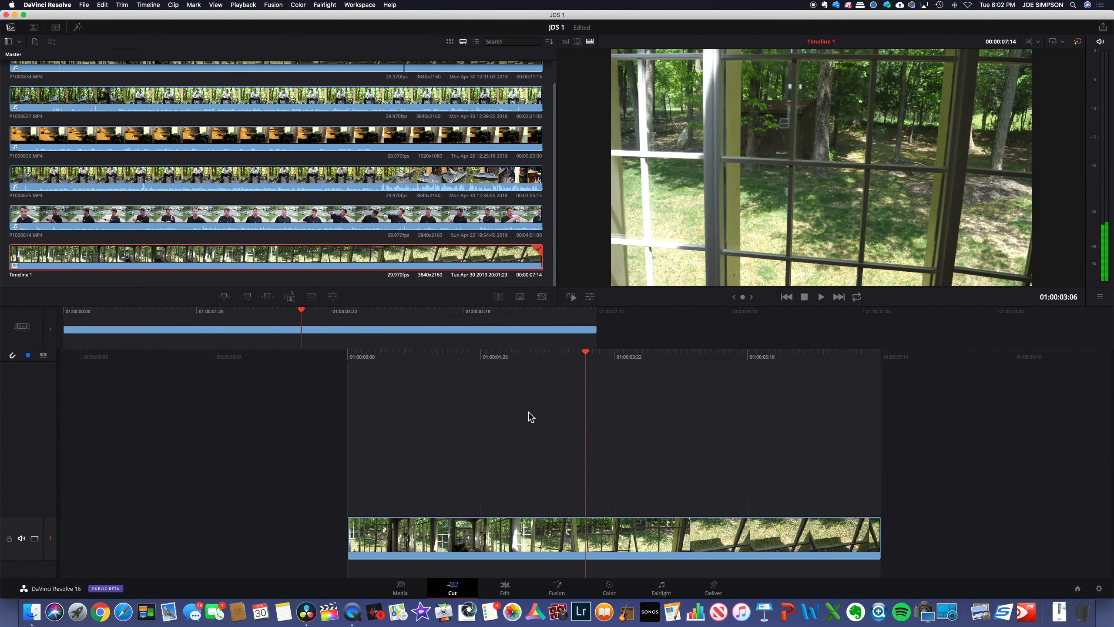
pyautogui.hscroll(-4, 528, 412)
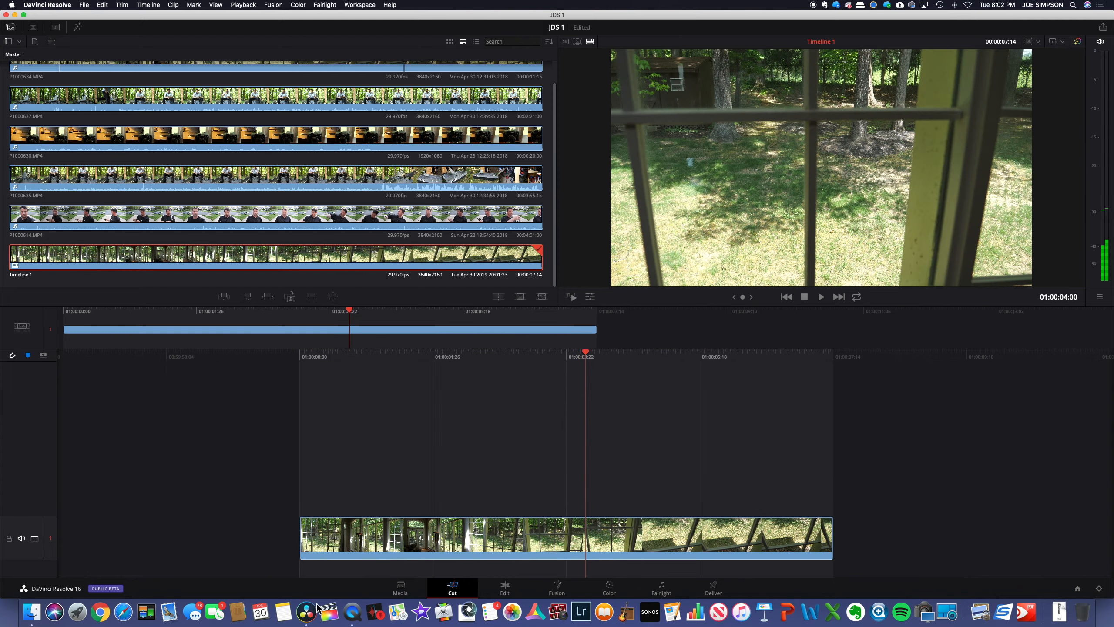
# Switch to Final Cut Pro and examine how the Fishing project's timeline scrolls in relation to its playhead
pyautogui.click(329, 611)
pyautogui.hscroll(2, 329, 503)
pyautogui.hscroll(-4, 329, 503)
pyautogui.hscroll(6, 329, 502)
pyautogui.hscroll(-2, 329, 502)
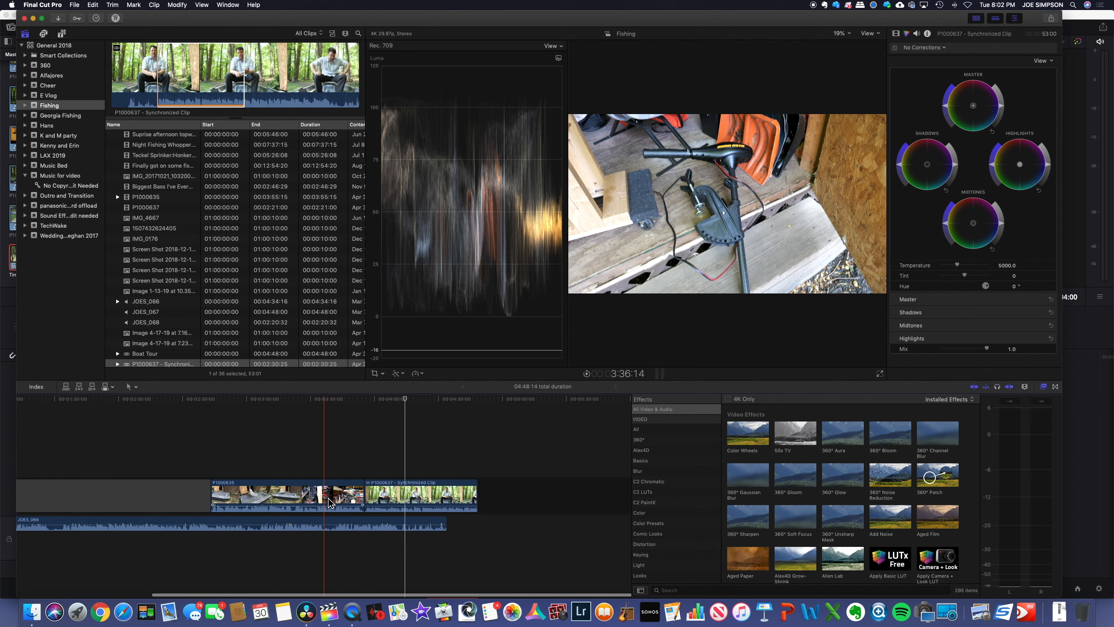
pyautogui.hscroll(-5, 329, 502)
pyautogui.hscroll(6, 329, 503)
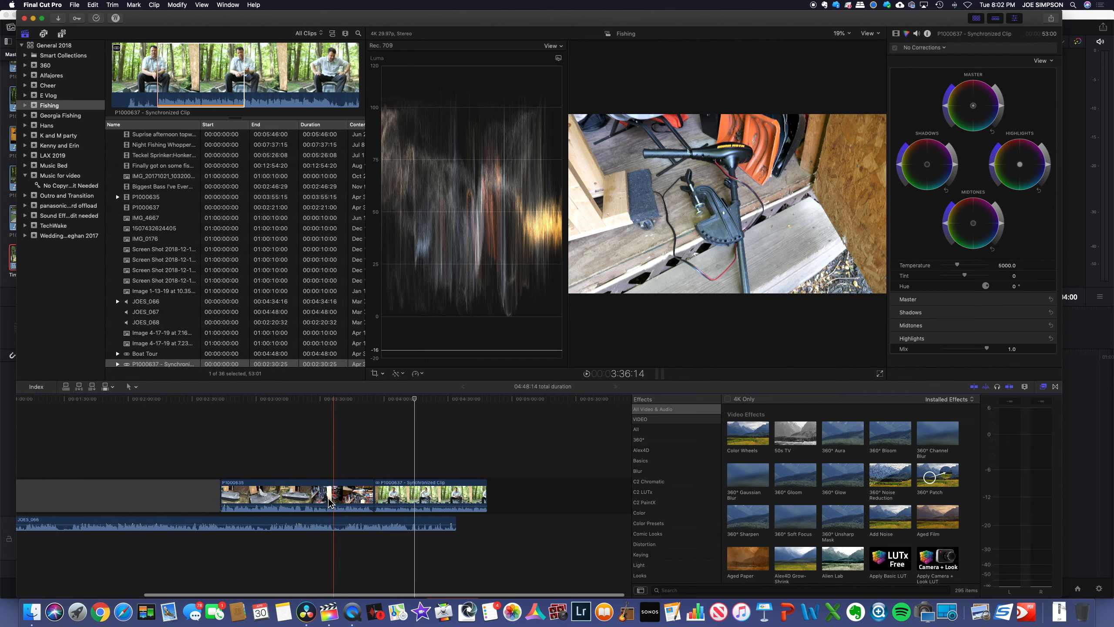
pyautogui.hscroll(-5, 329, 502)
pyautogui.hscroll(5, 329, 503)
pyautogui.hscroll(-5, 330, 502)
pyautogui.hscroll(5, 329, 503)
pyautogui.hscroll(-5, 330, 502)
pyautogui.hscroll(5, 330, 503)
pyautogui.hscroll(-5, 330, 502)
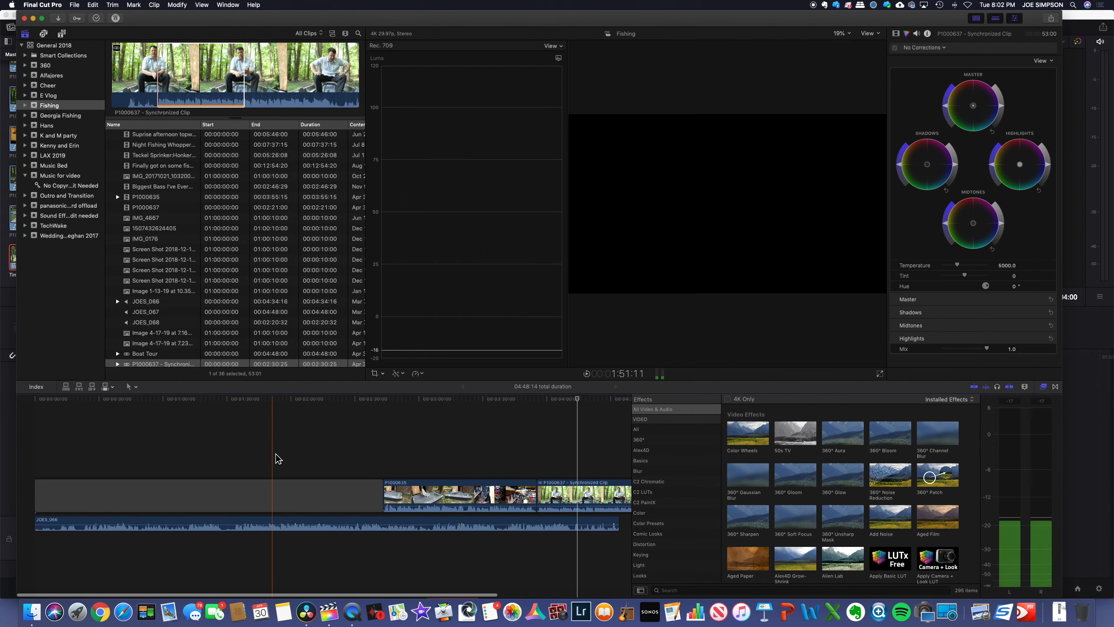
pyautogui.hscroll(5, 303, 490)
pyautogui.hscroll(-5, 303, 492)
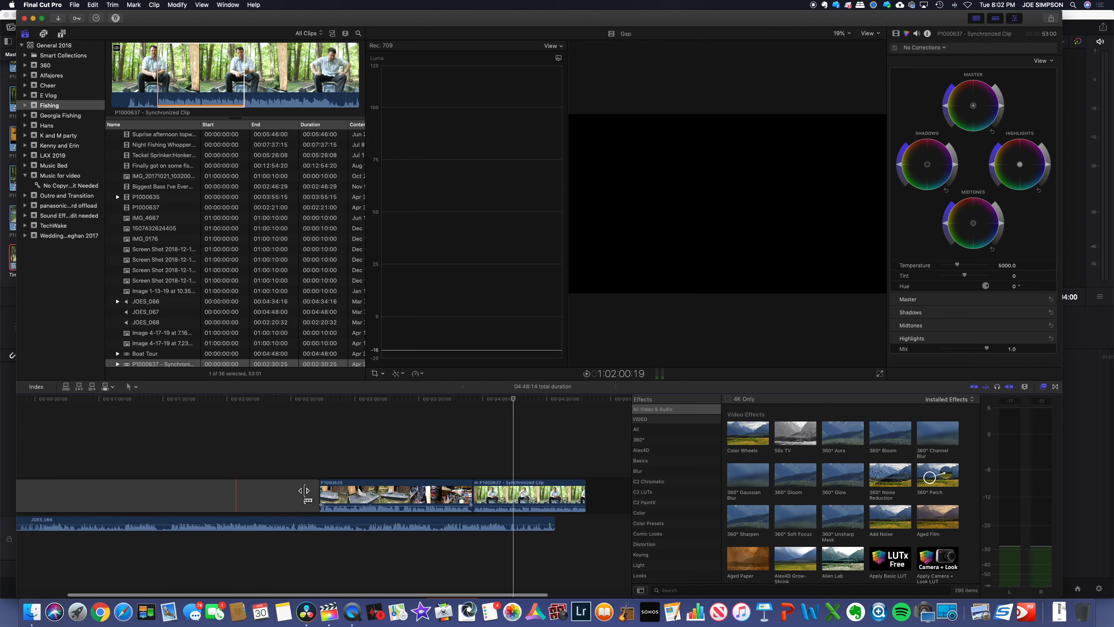
# Examine how the Fishing project's timeline moves with its playhead and skimmer when shifted back and forth in Final Cut Pro
pyautogui.hscroll(6, 603, 509)
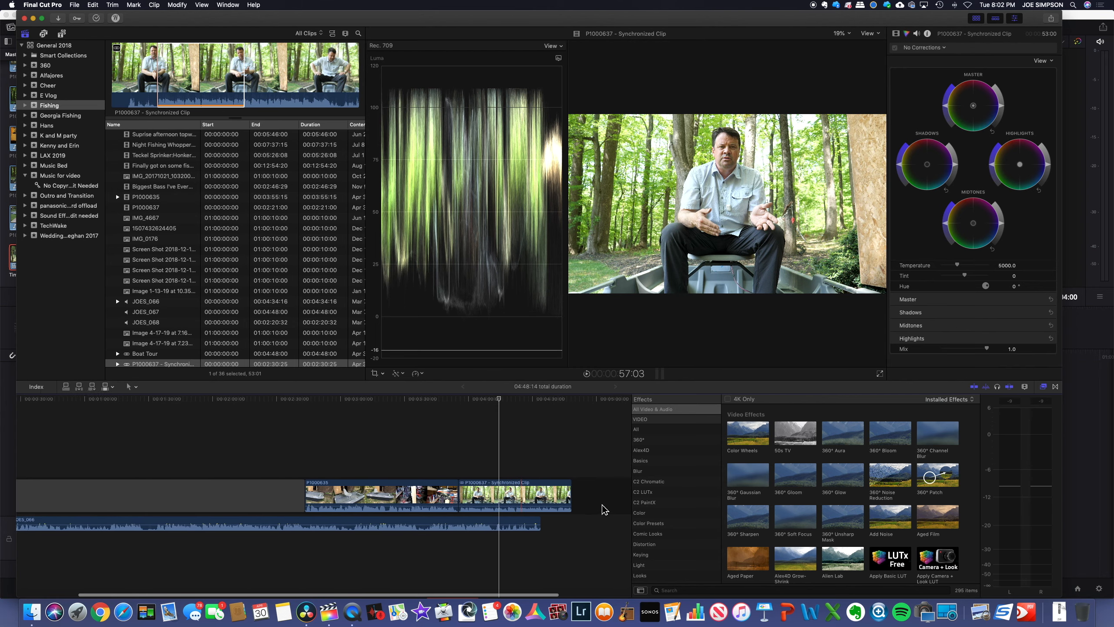
pyautogui.hscroll(-3, 411, 491)
pyautogui.hscroll(4, 411, 491)
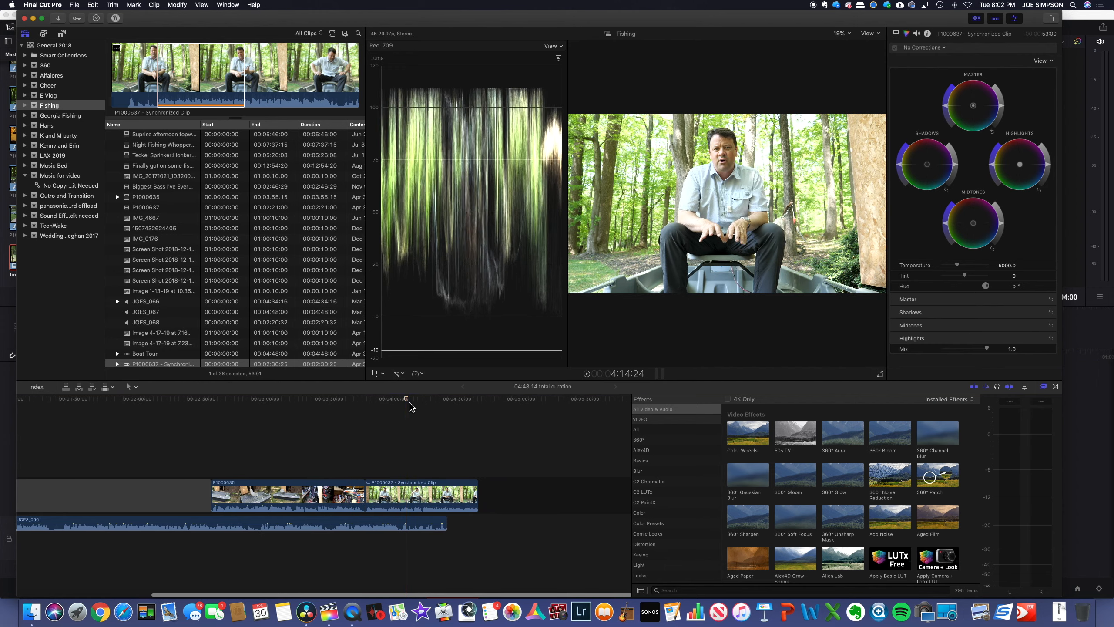
pyautogui.moveTo(469, 419); pyautogui.dragTo(424, 437)
pyautogui.hscroll(-2, 269, 472)
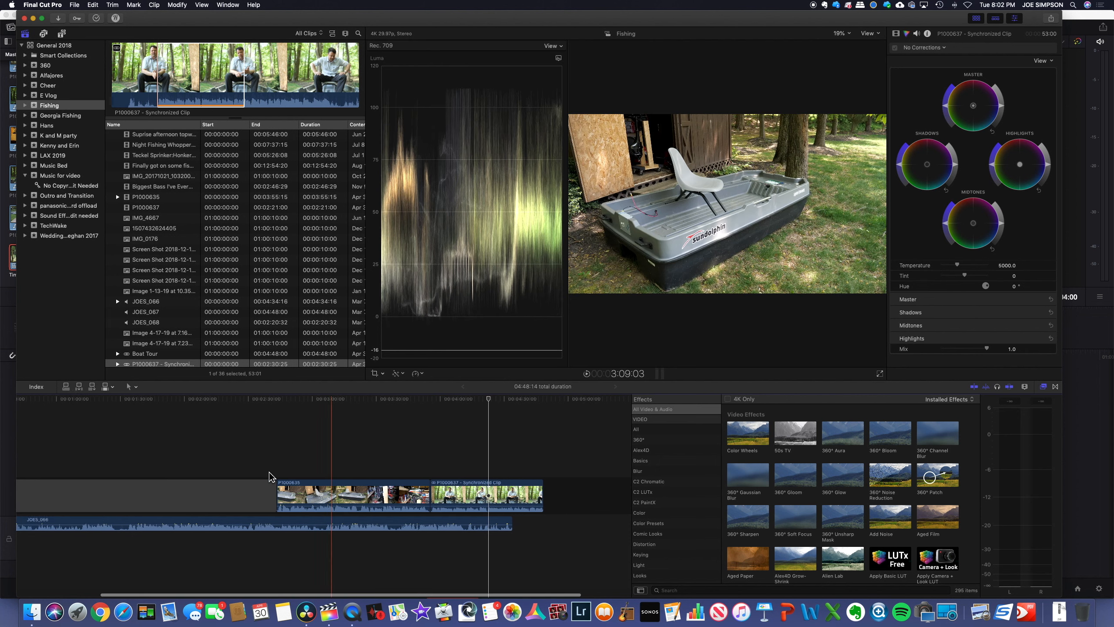
pyautogui.hscroll(-5, 268, 472)
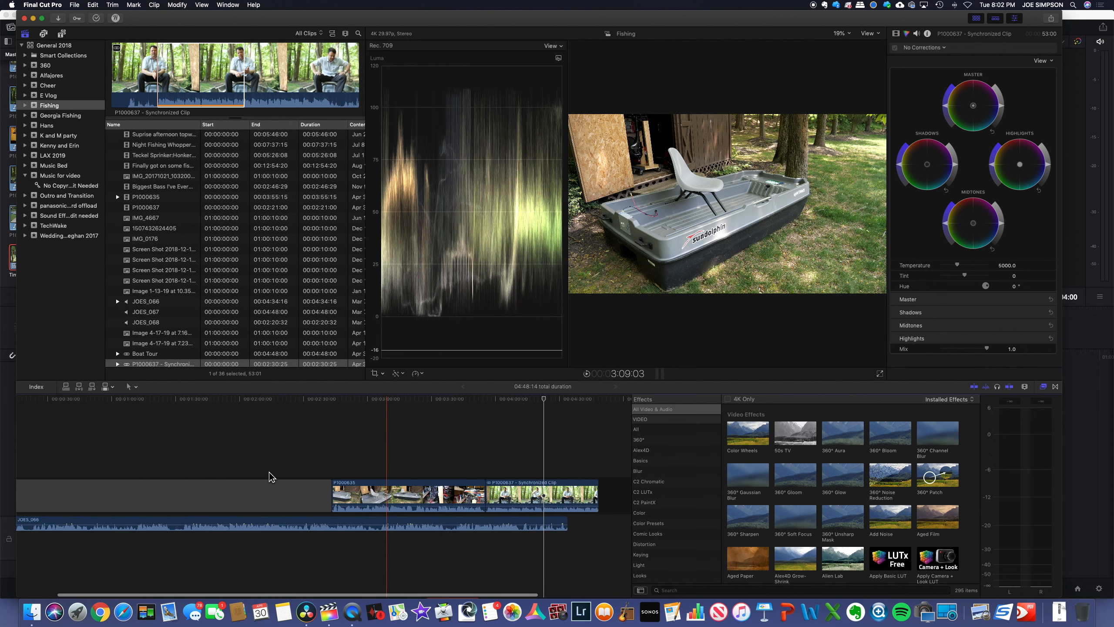
pyautogui.hscroll(-1, 269, 472)
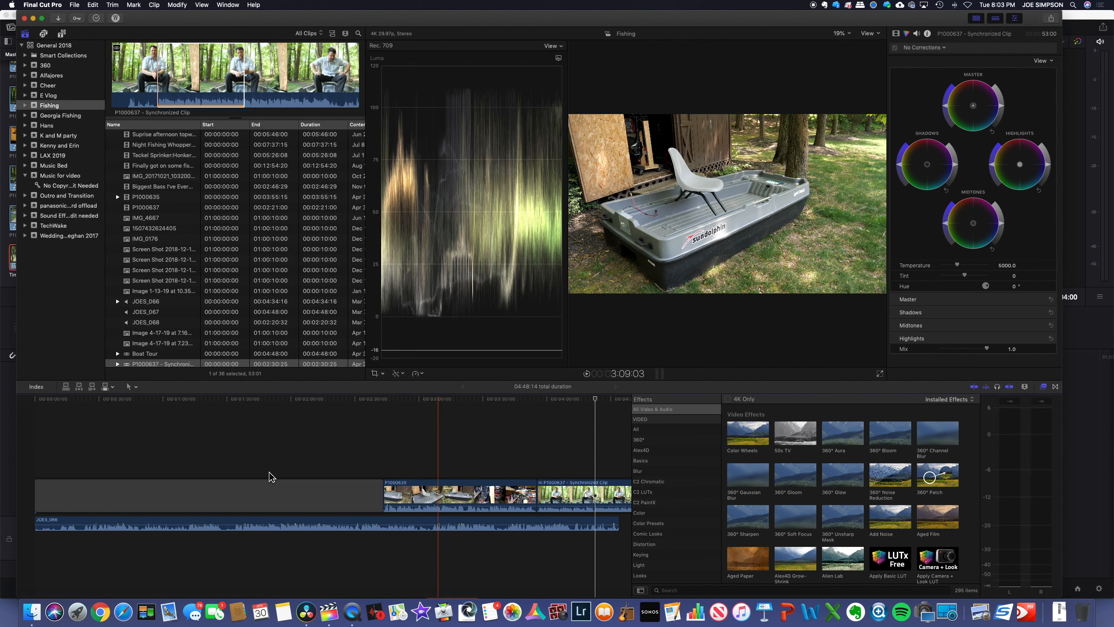
pyautogui.hscroll(6, 269, 472)
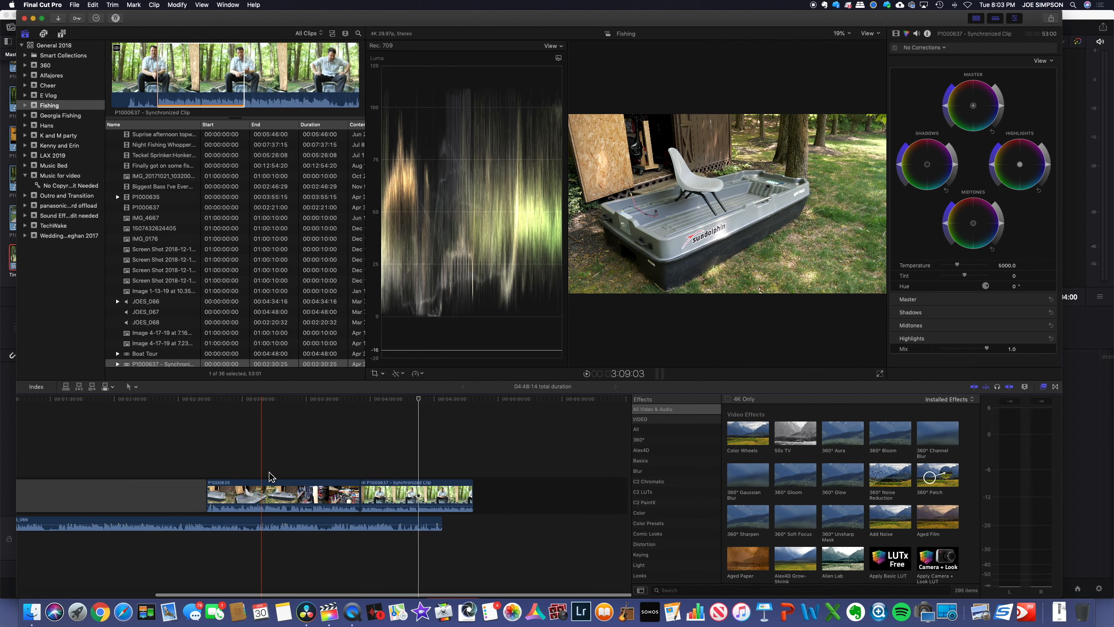
pyautogui.hscroll(-5, 269, 472)
pyautogui.hscroll(-1, 269, 473)
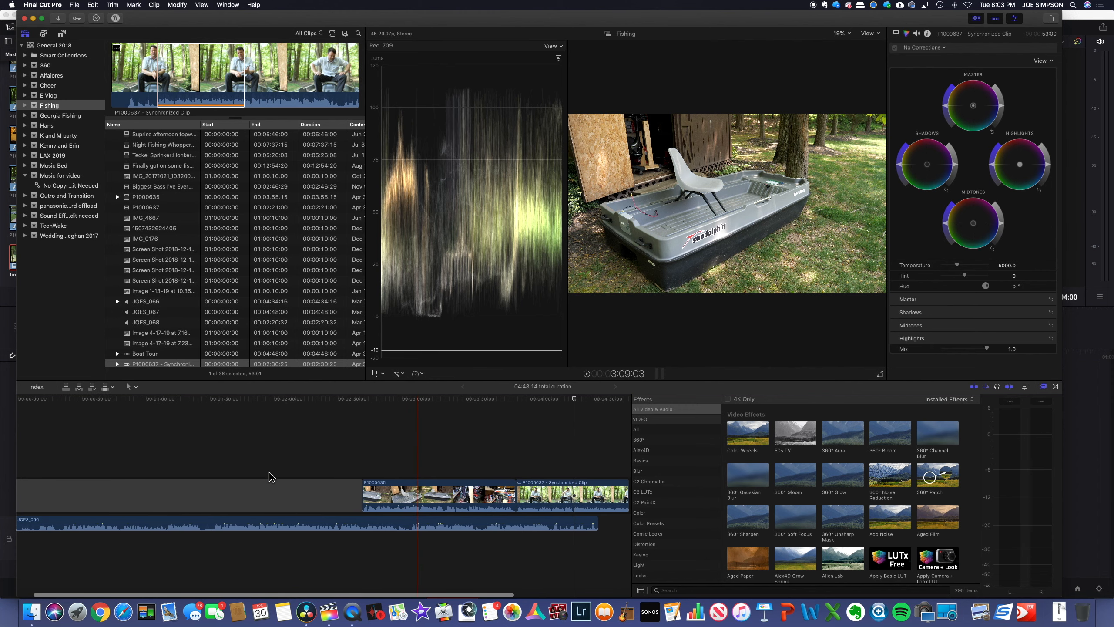
# Fit the whole Fishing project into the timeline and check how it scrolls at that zoom level
pyautogui.hotkey('shift', 'z')
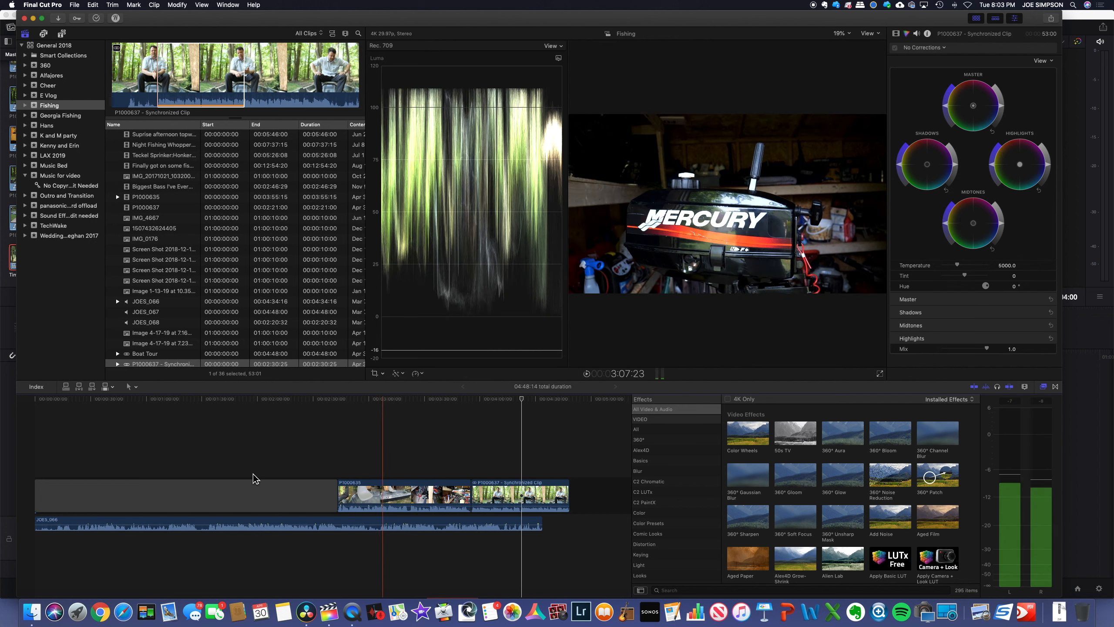
pyautogui.hscroll(2, 240, 439)
pyautogui.hscroll(-2, 241, 441)
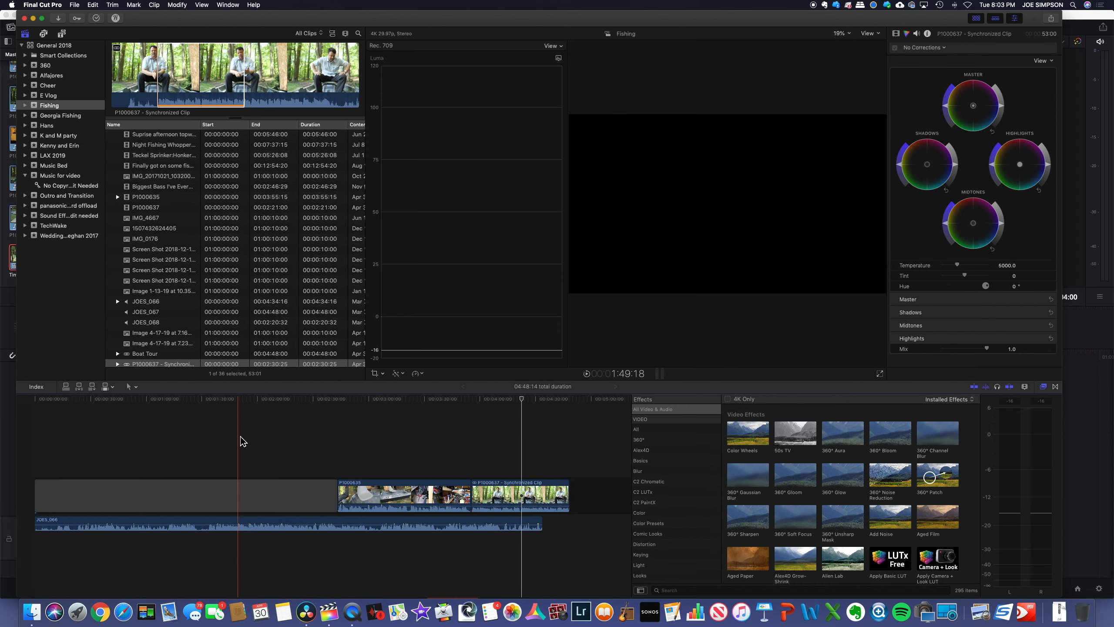
# Switch back to DaVinci Resolve and scrub Timeline 1's clip back and forth beneath the fixed playhead of the detailed timeline
pyautogui.hscroll(3, 241, 440)
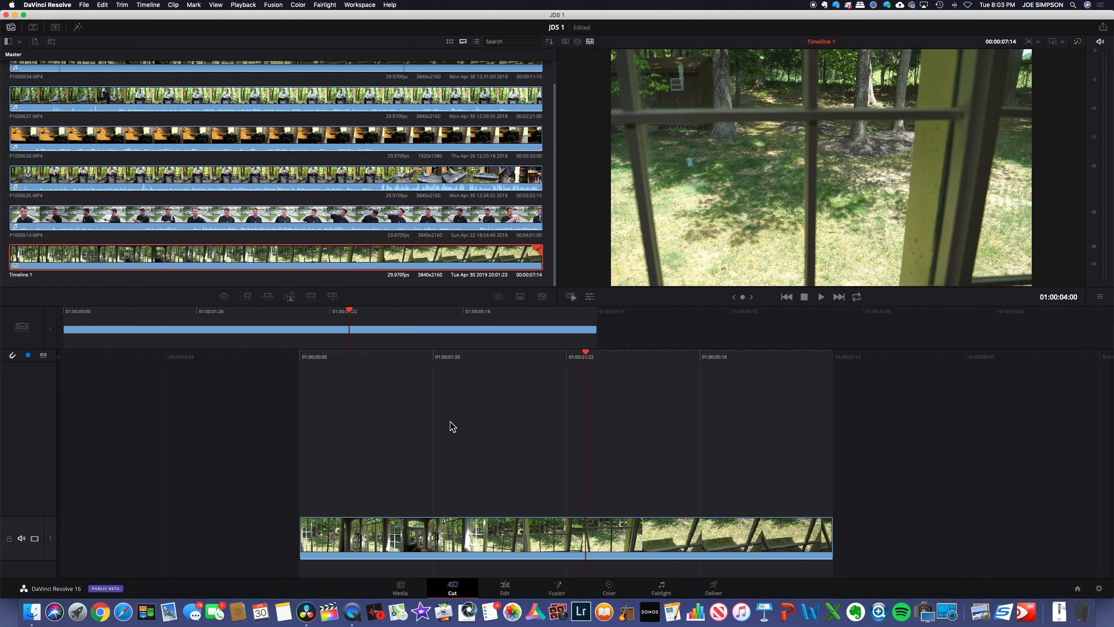
pyautogui.hscroll(6, 513, 426)
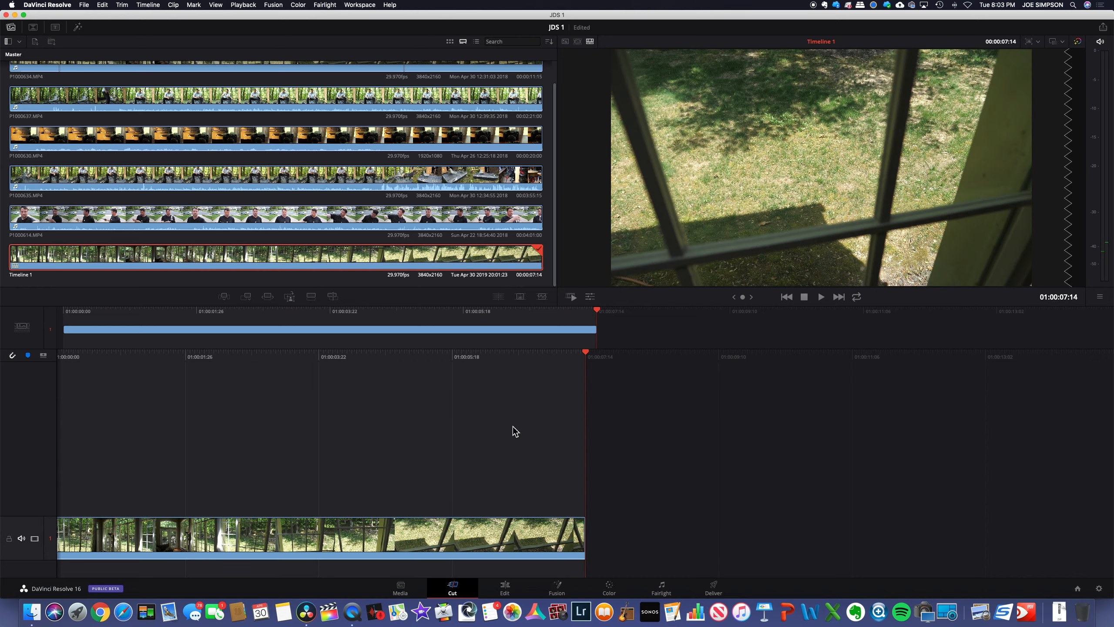
pyautogui.hscroll(-8, 514, 431)
pyautogui.hscroll(6, 515, 431)
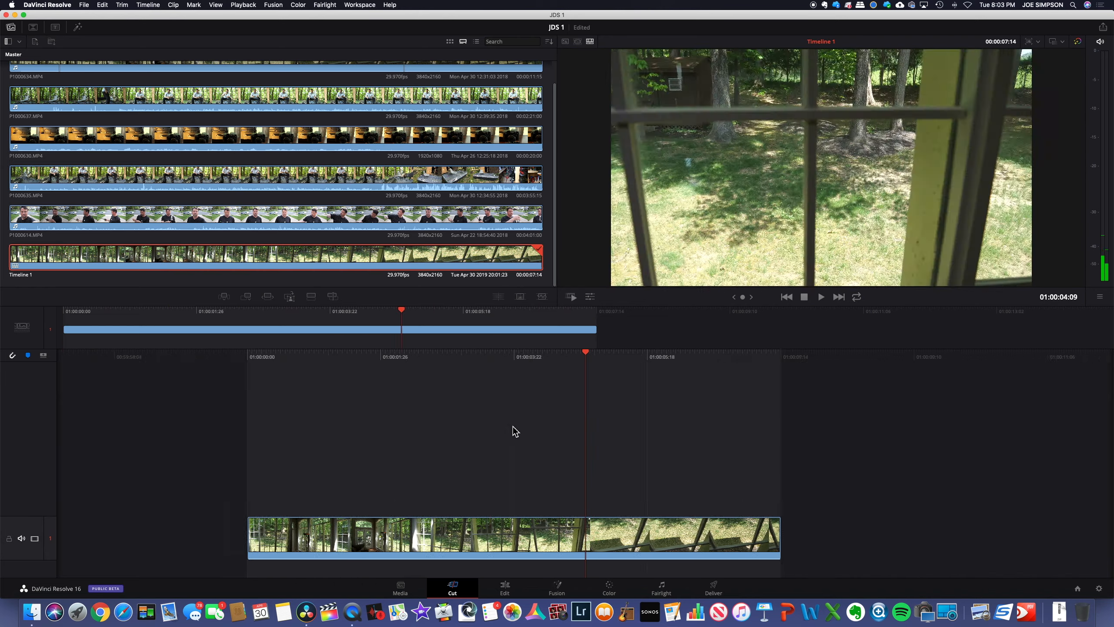
pyautogui.hscroll(-6, 515, 431)
pyautogui.hscroll(2, 514, 431)
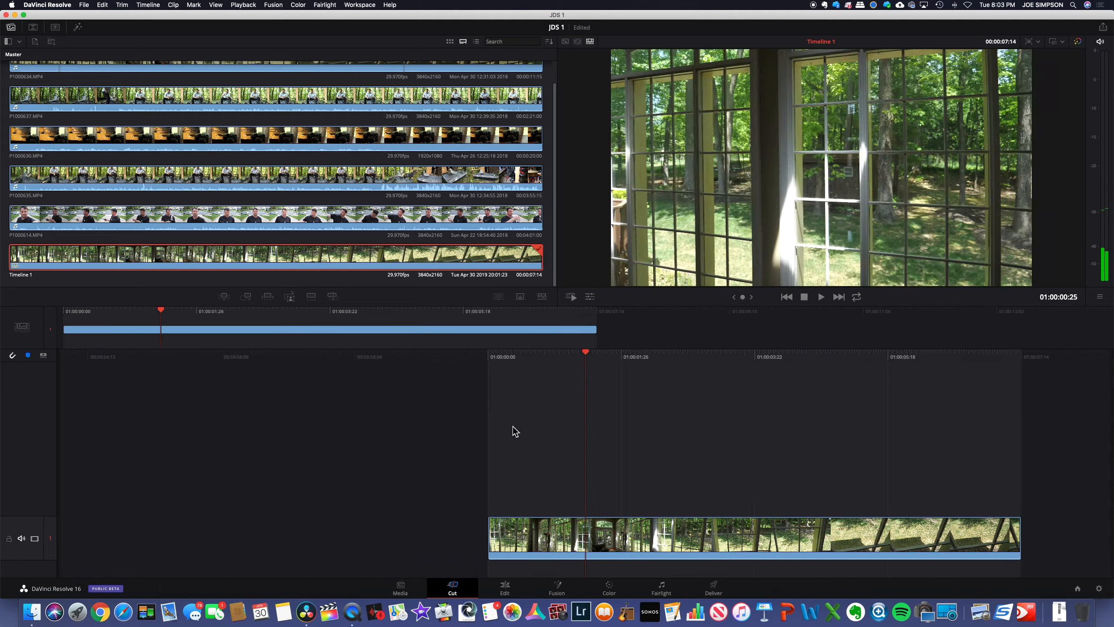
pyautogui.hscroll(2, 514, 430)
# Move the overview playhead to about 01:00:05:20, and compare this with scrubbing the clip end to end in the detailed timeline, stopping at about 01:00:06:01
pyautogui.moveTo(327, 314); pyautogui.dragTo(470, 301)
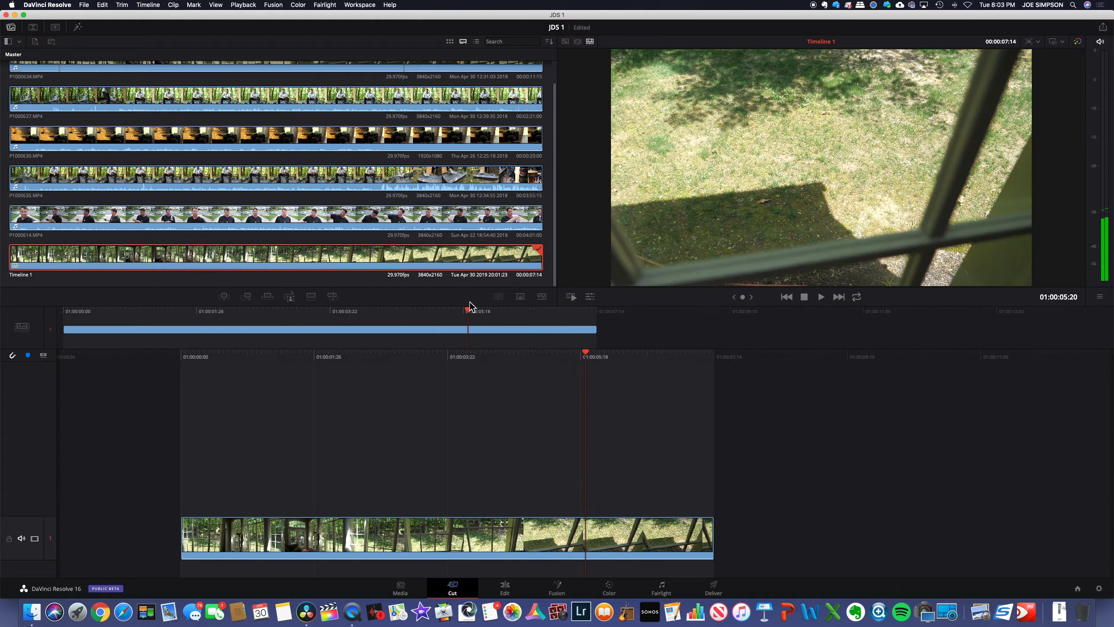
pyautogui.click(402, 386)
pyautogui.hscroll(10, 402, 385)
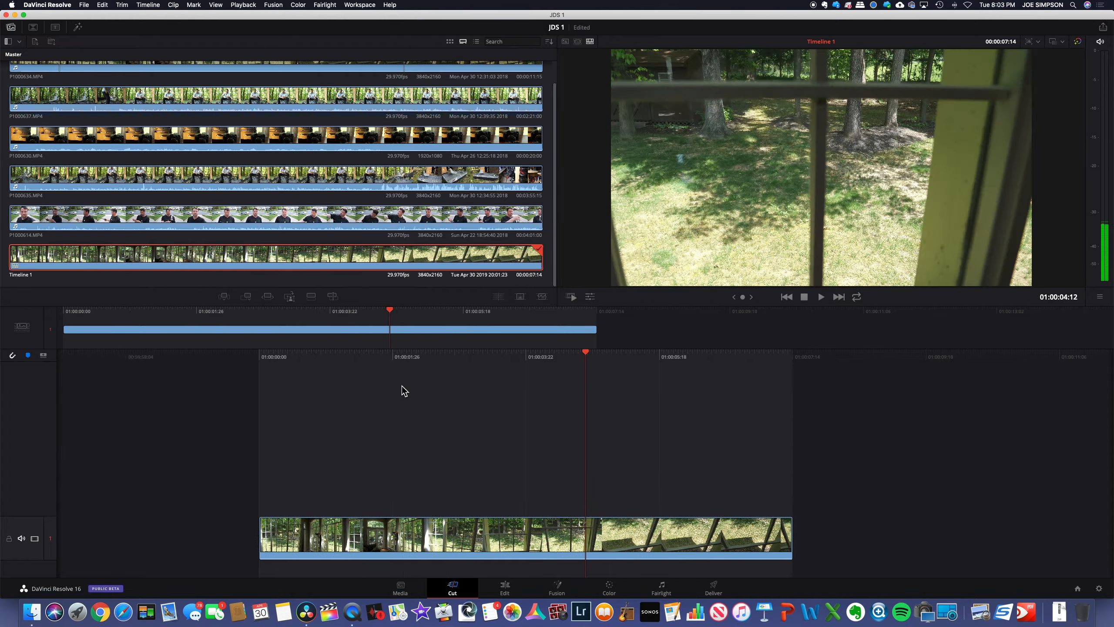
pyautogui.hscroll(-10, 402, 385)
pyautogui.hscroll(12, 402, 385)
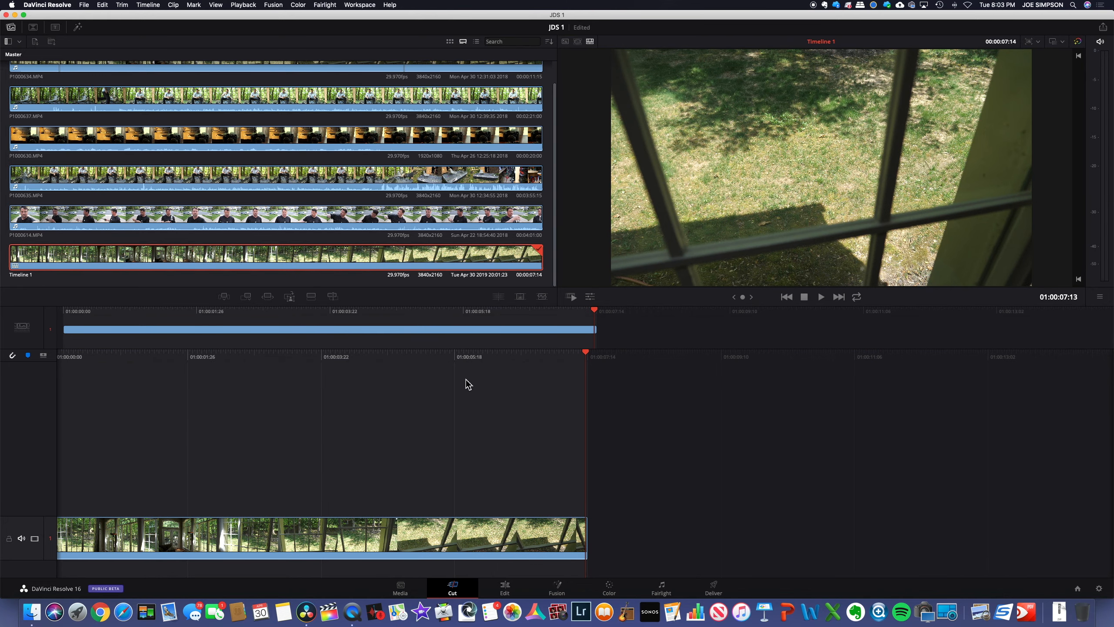
pyautogui.hscroll(-4, 467, 380)
pyautogui.hscroll(-15, 466, 383)
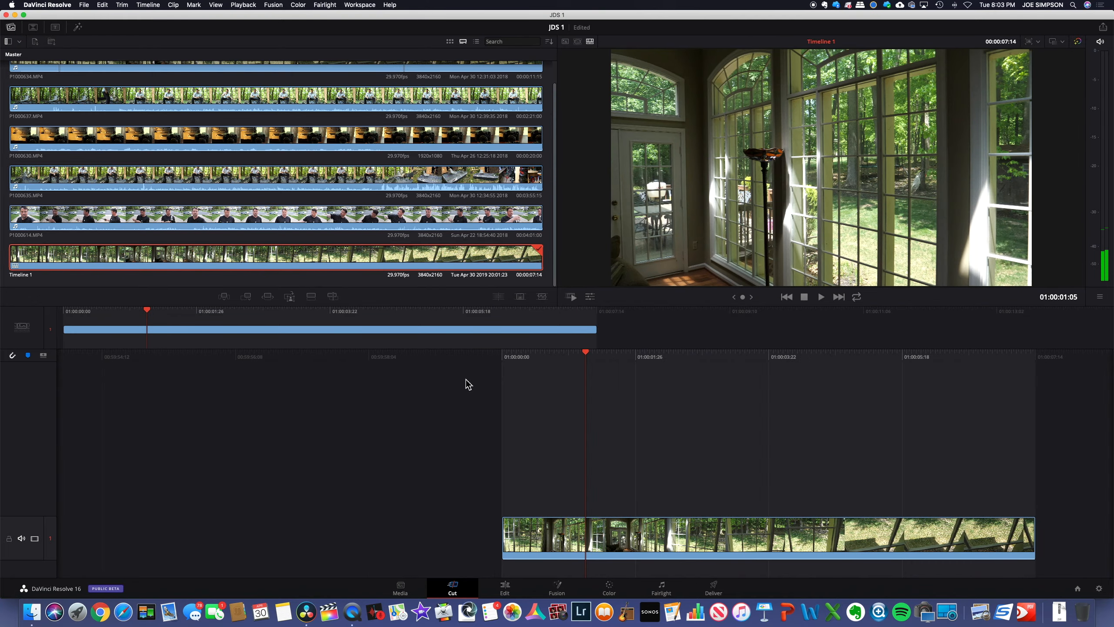
pyautogui.hscroll(-2, 633, 404)
pyautogui.hscroll(10, 633, 404)
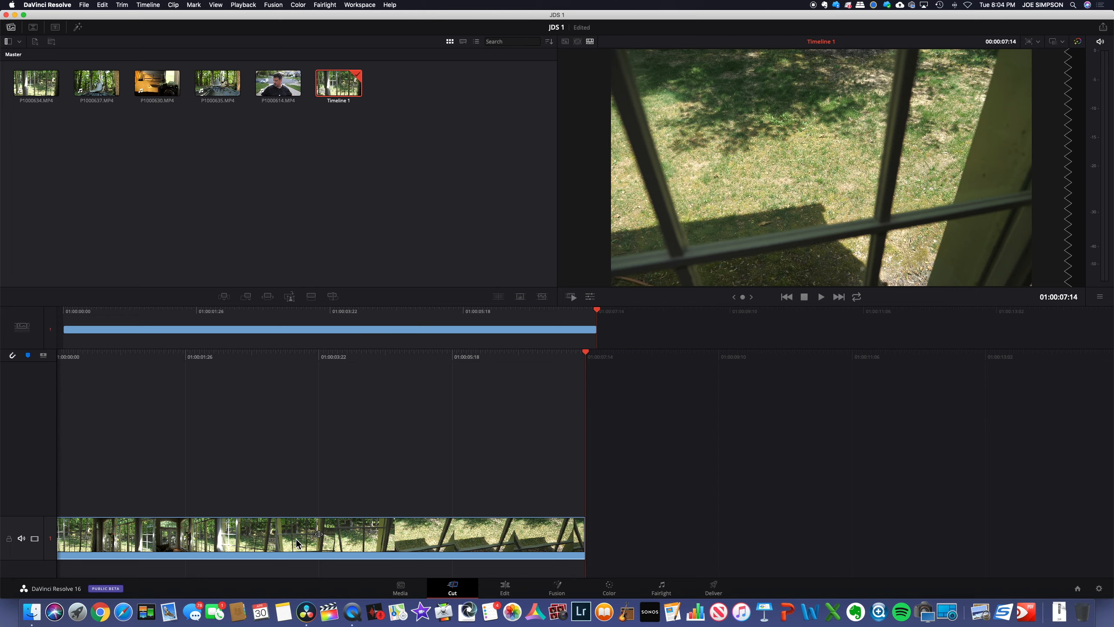
pyautogui.hscroll(-8, 295, 539)
pyautogui.hscroll(8, 296, 539)
pyautogui.hscroll(-3, 297, 542)
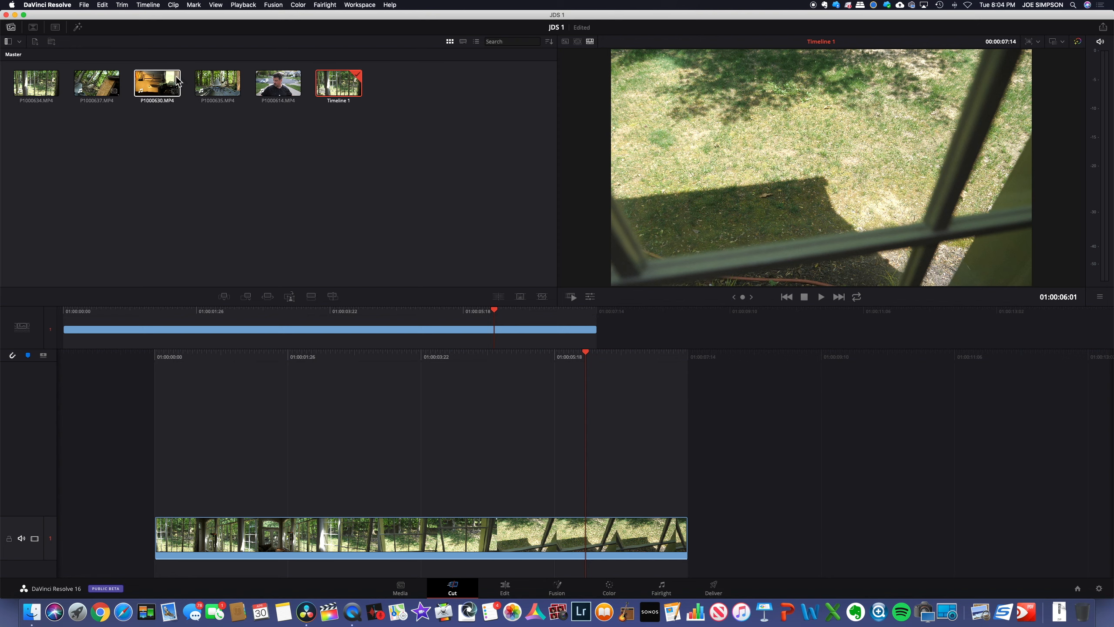
# Open P1000635.MP4 in the source viewer and mark its In point at about 00:02:43:11
pyautogui.click(210, 86)
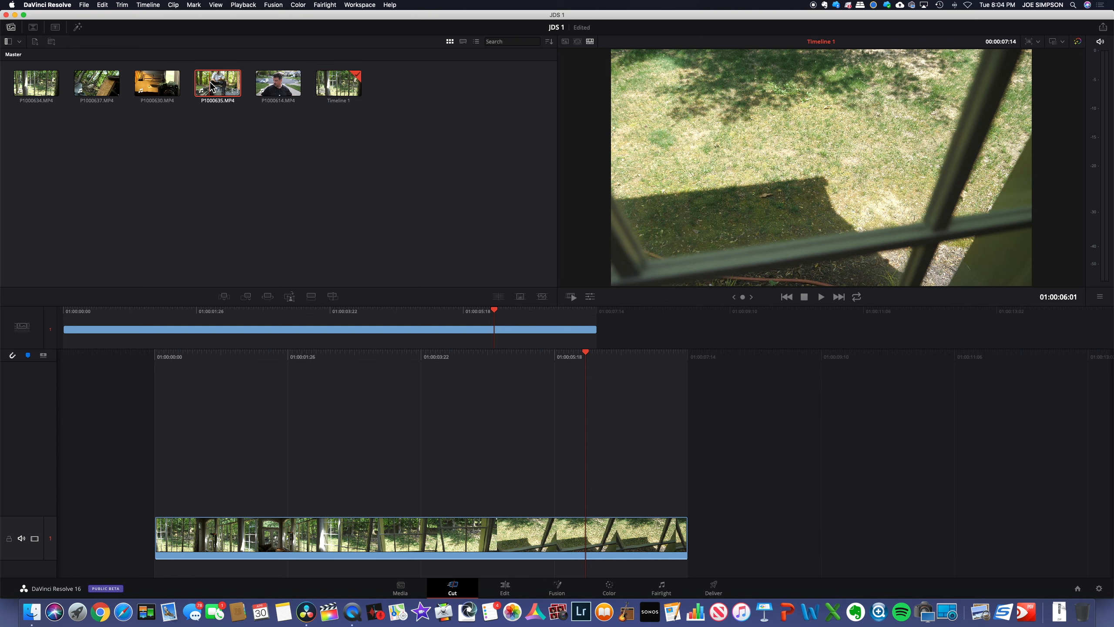
pyautogui.doubleClick(211, 87)
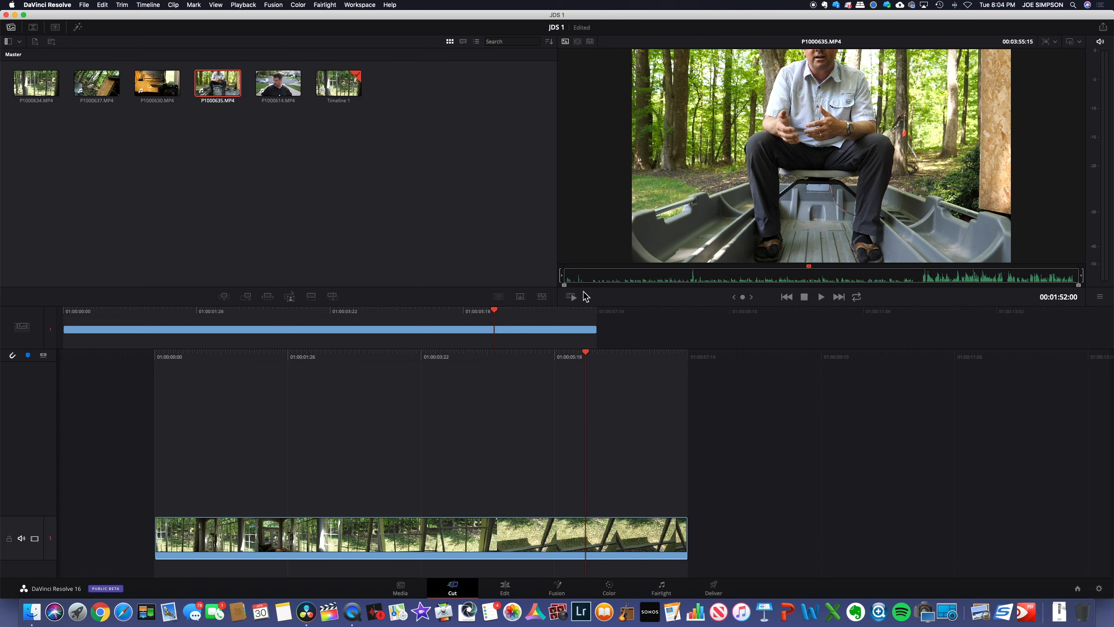
pyautogui.moveTo(810, 269); pyautogui.dragTo(922, 260)
pyautogui.press('i')
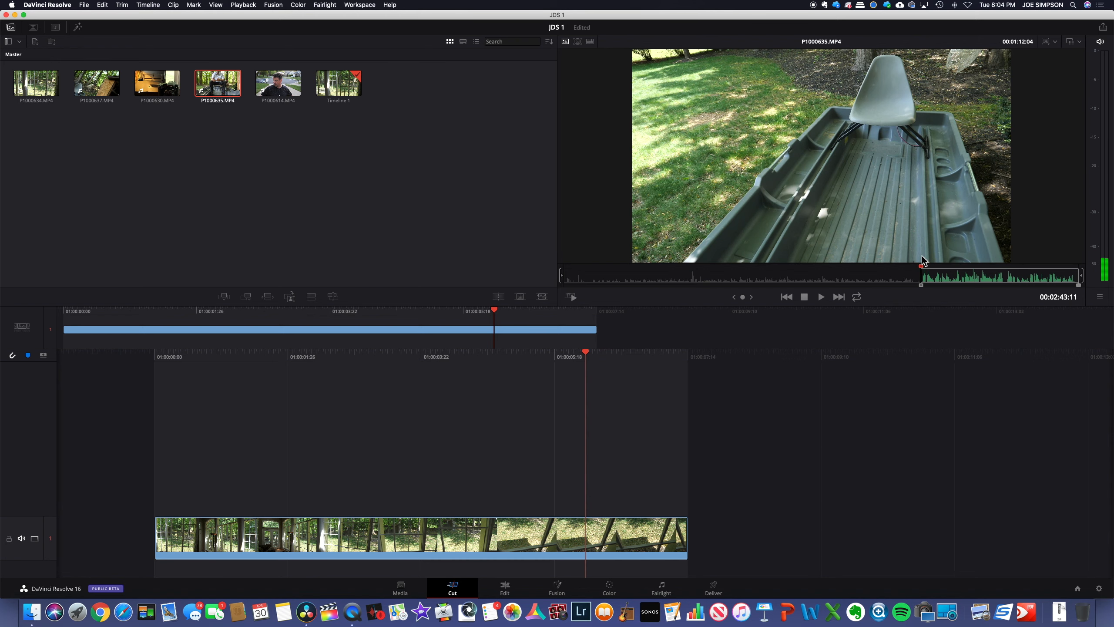
# Mark P1000635.MP4's Out point at about 00:03:52:26 and append the marked range to the end of Timeline 1
pyautogui.moveTo(926, 268); pyautogui.dragTo(1076, 271)
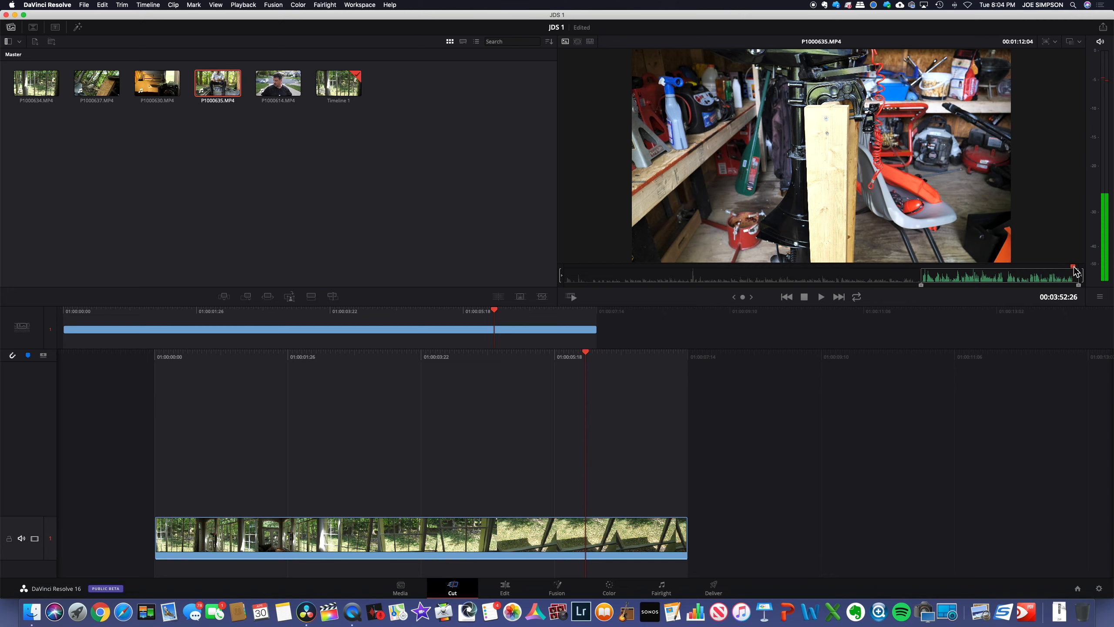
pyautogui.press('o')
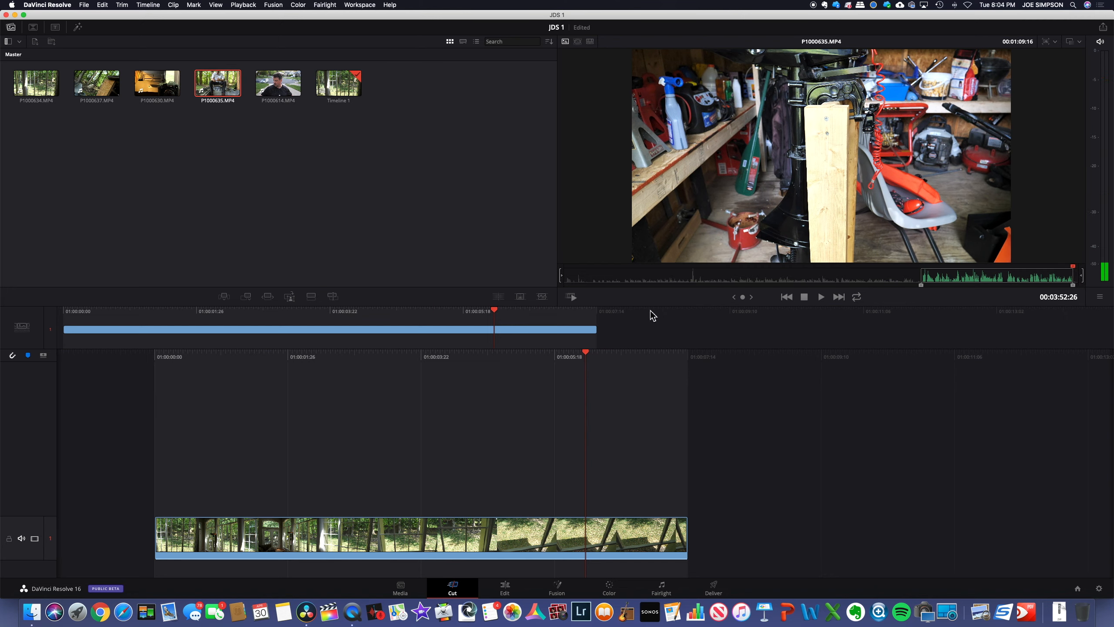
pyautogui.moveTo(983, 283); pyautogui.dragTo(916, 346)
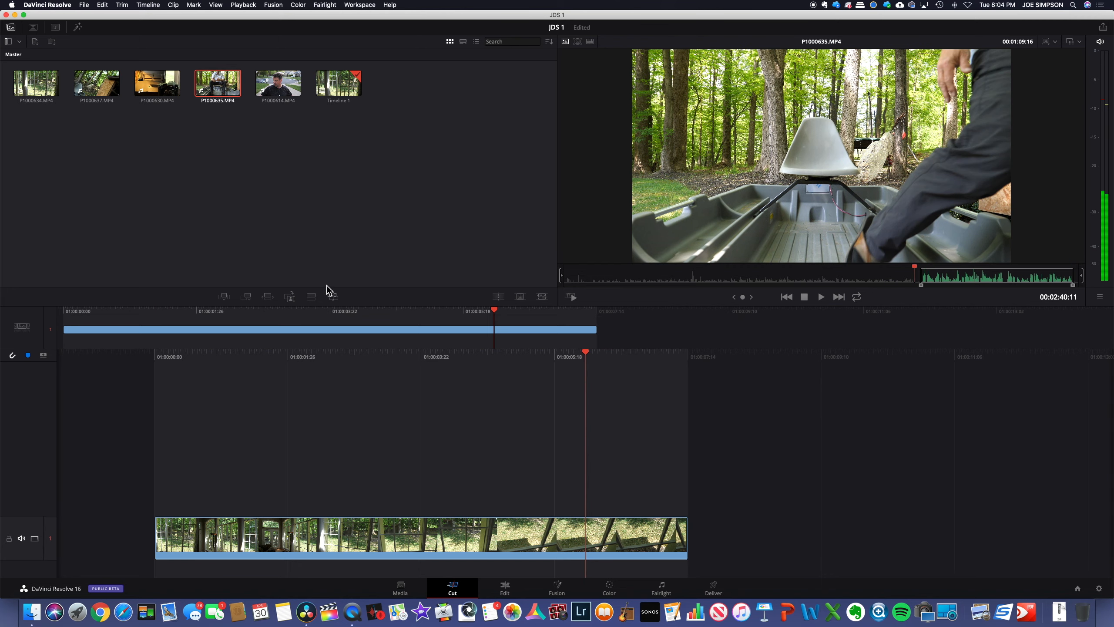
pyautogui.click(246, 301)
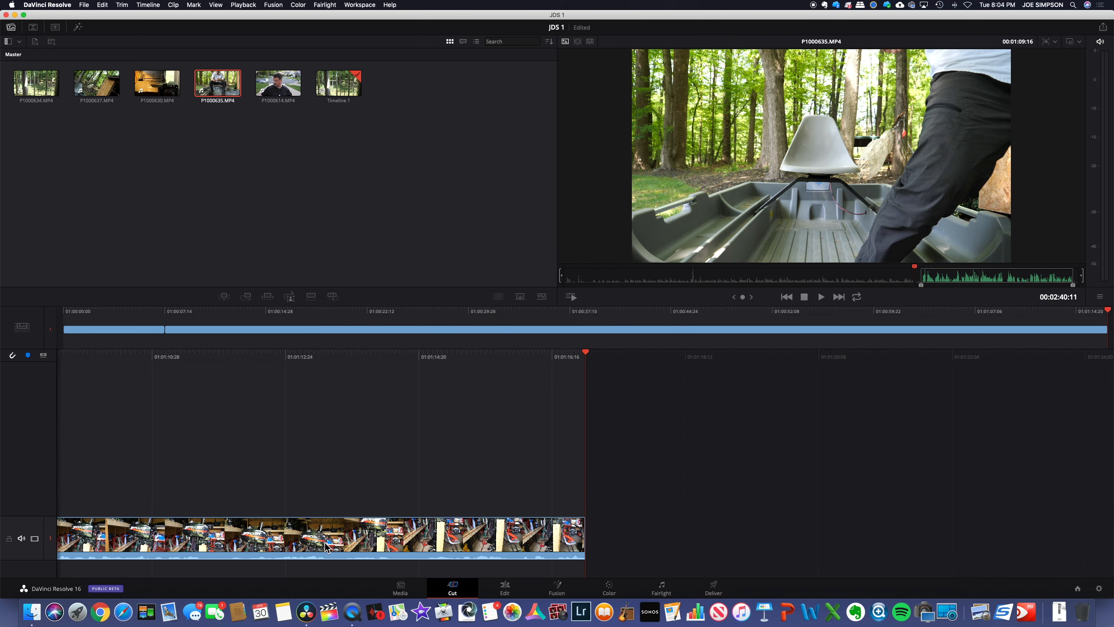
# Scrub back through the detailed timeline from its end to the cut between the two clips at 01:00:07:14
pyautogui.hscroll(-10, 224, 527)
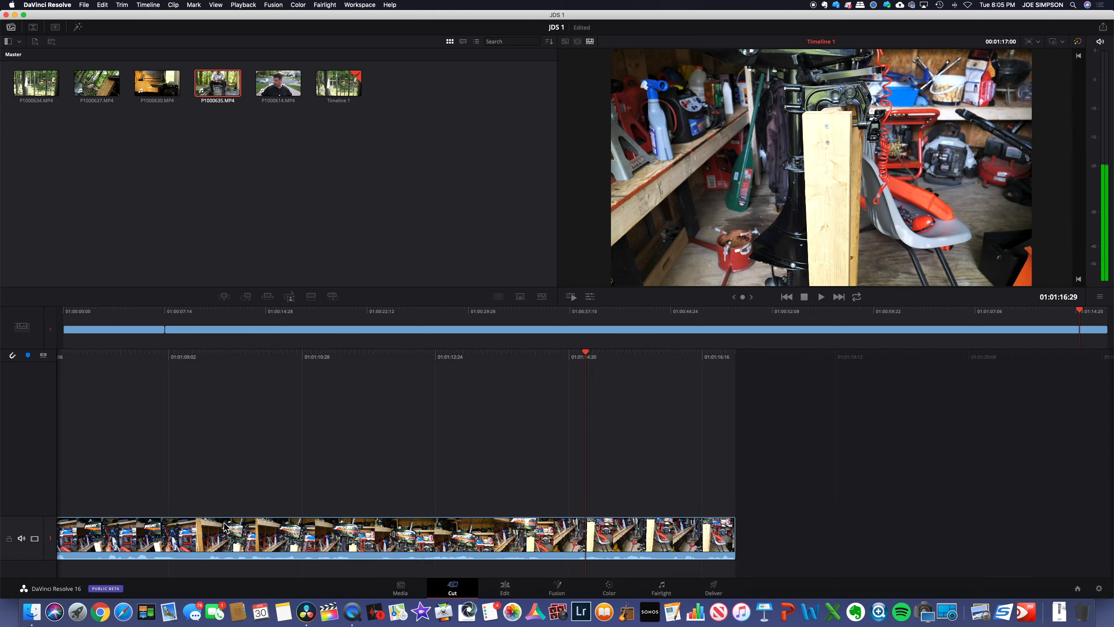
pyautogui.hscroll(-10, 224, 527)
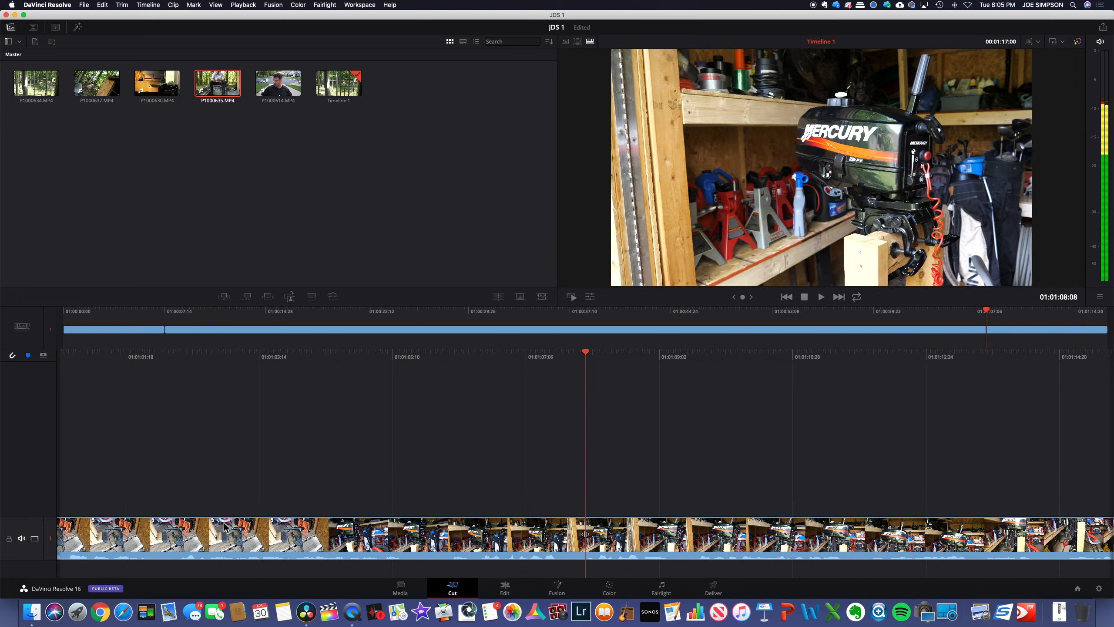
pyautogui.hscroll(-15, 224, 527)
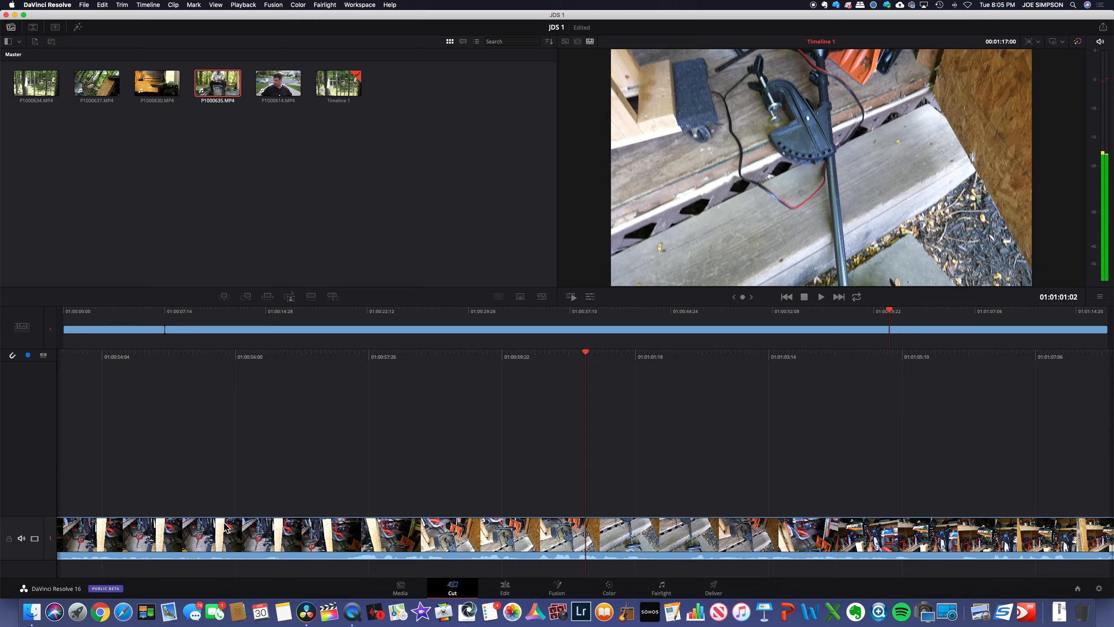
pyautogui.hscroll(-20, 224, 526)
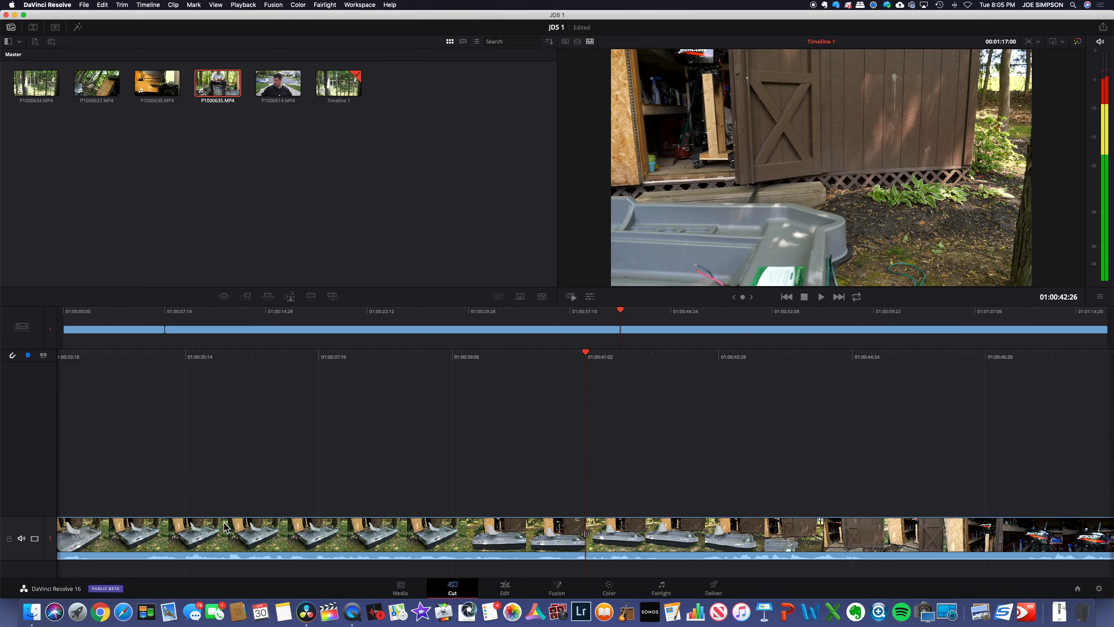
pyautogui.hscroll(-20, 224, 522)
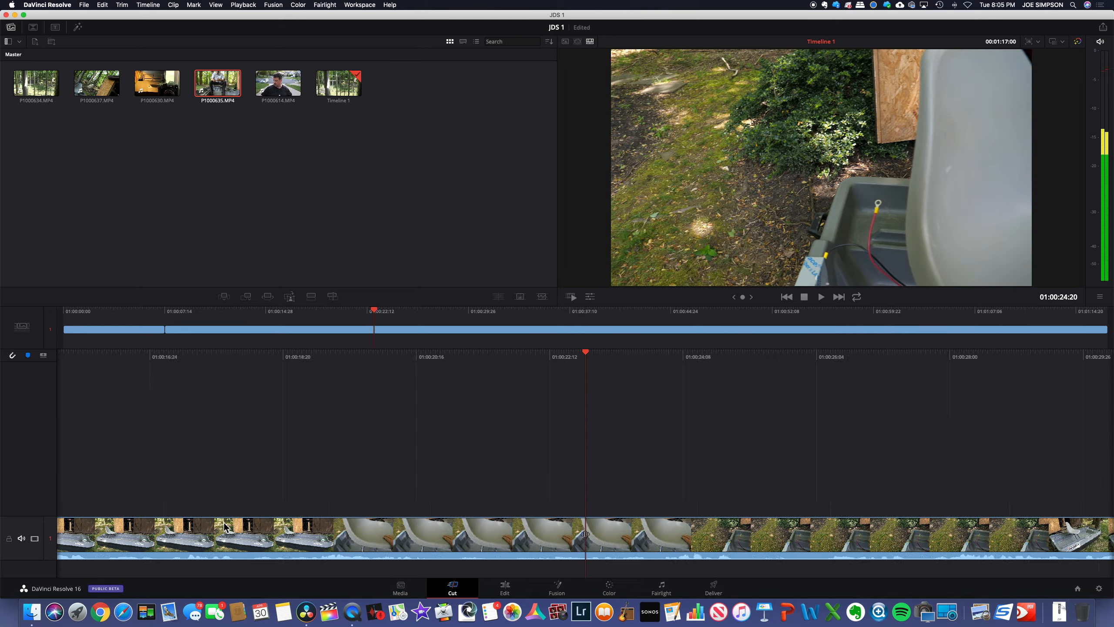
pyautogui.hscroll(-15, 223, 524)
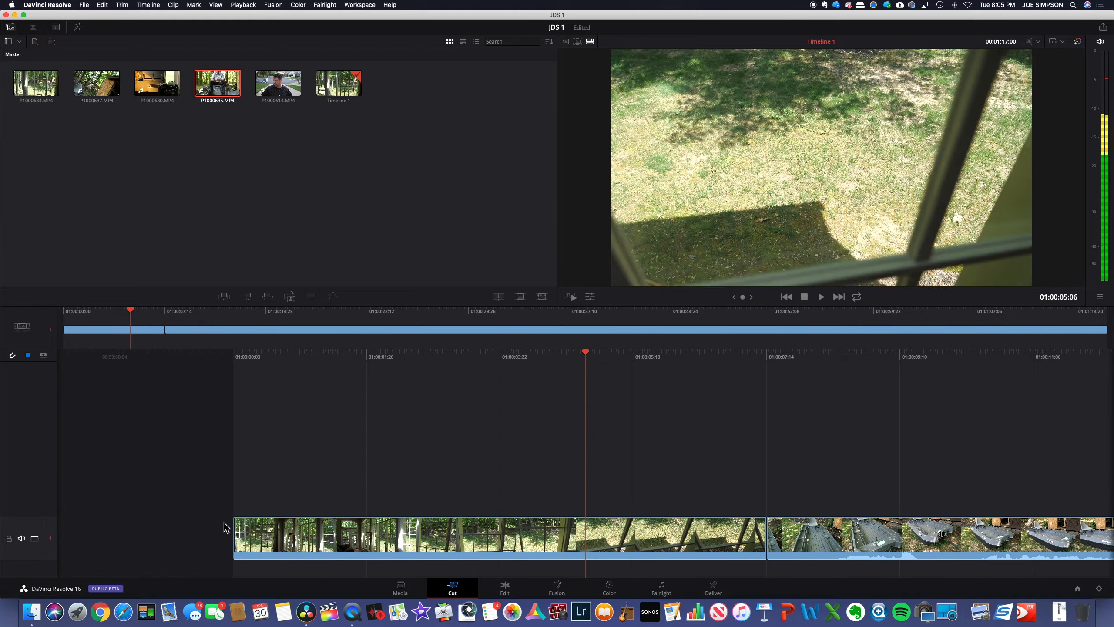
pyautogui.hscroll(5, 224, 522)
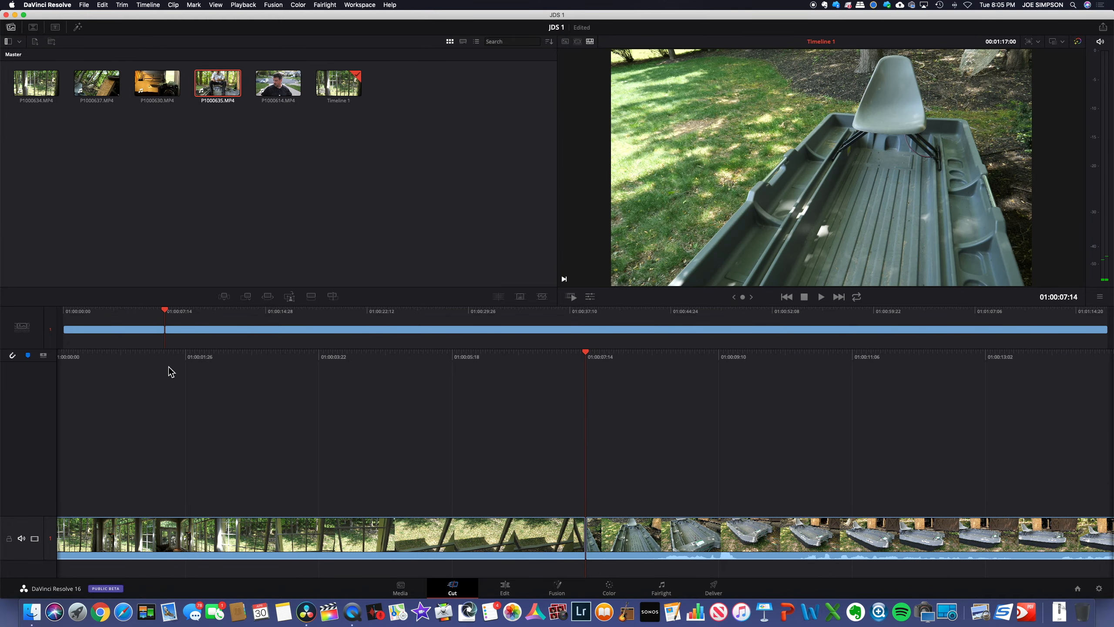
# Move the overview playhead to about 01:00:06:11, and mark P1000637.MP4's In point at about 00:00:28:19 in the source viewer
pyautogui.moveTo(168, 313)
pyautogui.mouseDown()
pyautogui.moveTo(138, 311)
pyautogui.moveTo(201, 313)
pyautogui.moveTo(151, 316)
pyautogui.mouseUp()
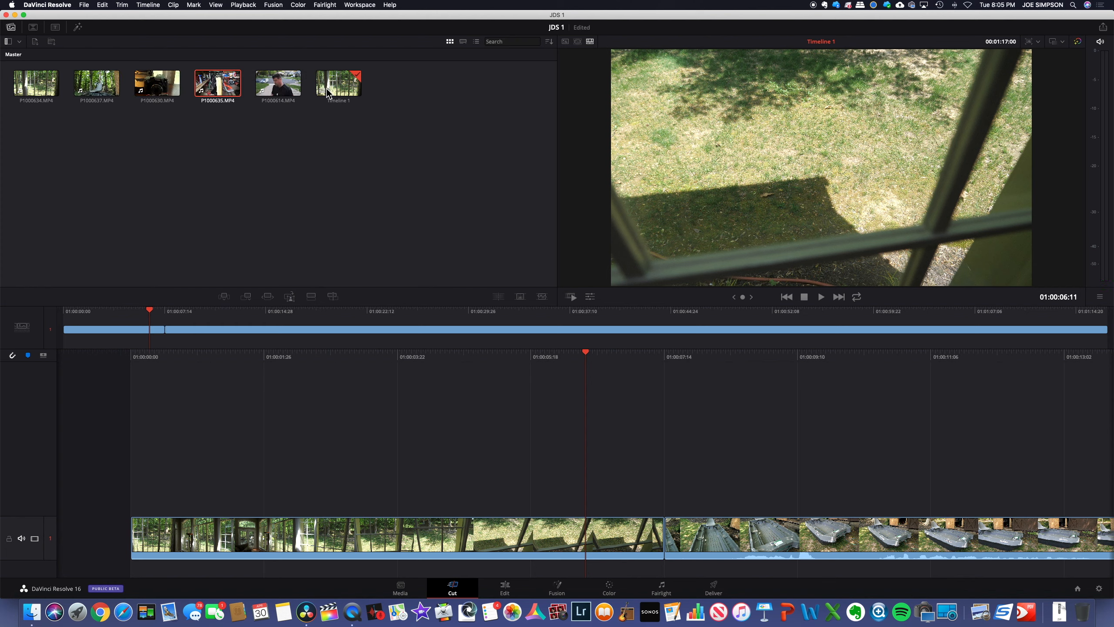
pyautogui.click(109, 91)
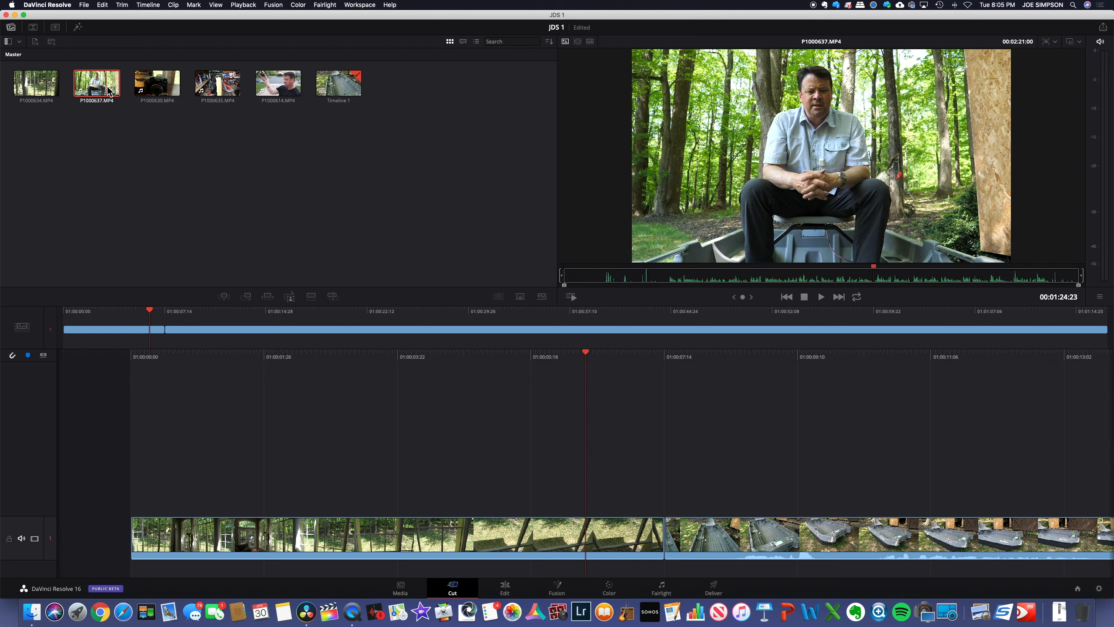
pyautogui.click(592, 279)
pyautogui.moveTo(591, 267); pyautogui.dragTo(670, 268)
pyautogui.press('i')
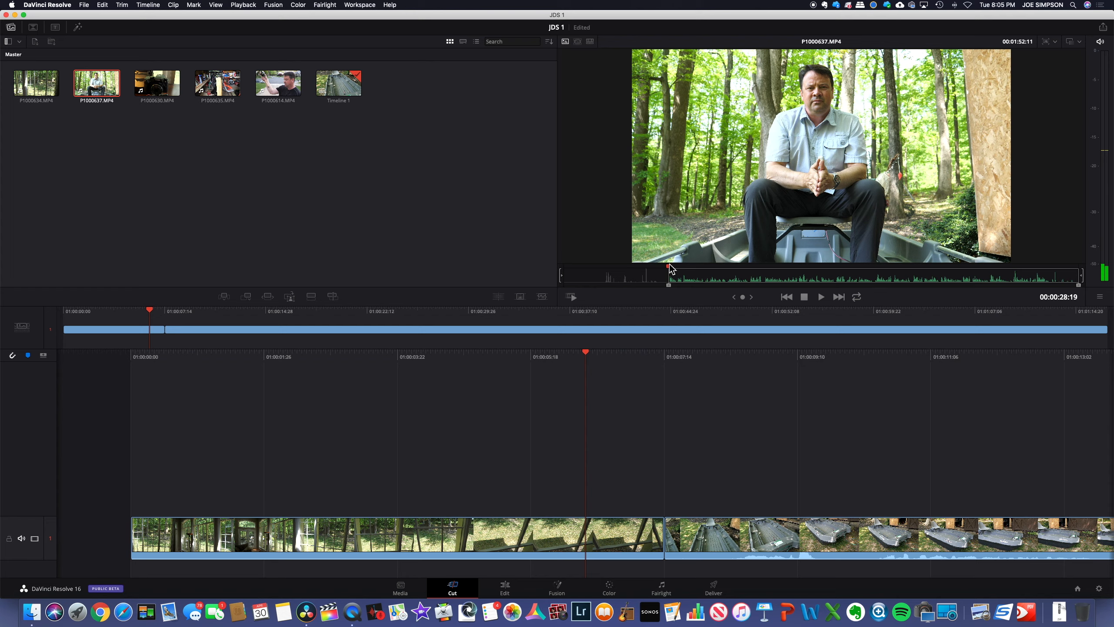
# Play P1000637.MP4 near its end and mark its Out point at about 00:02:13:07
pyautogui.moveTo(669, 266); pyautogui.dragTo(1044, 266)
pyautogui.press('space')
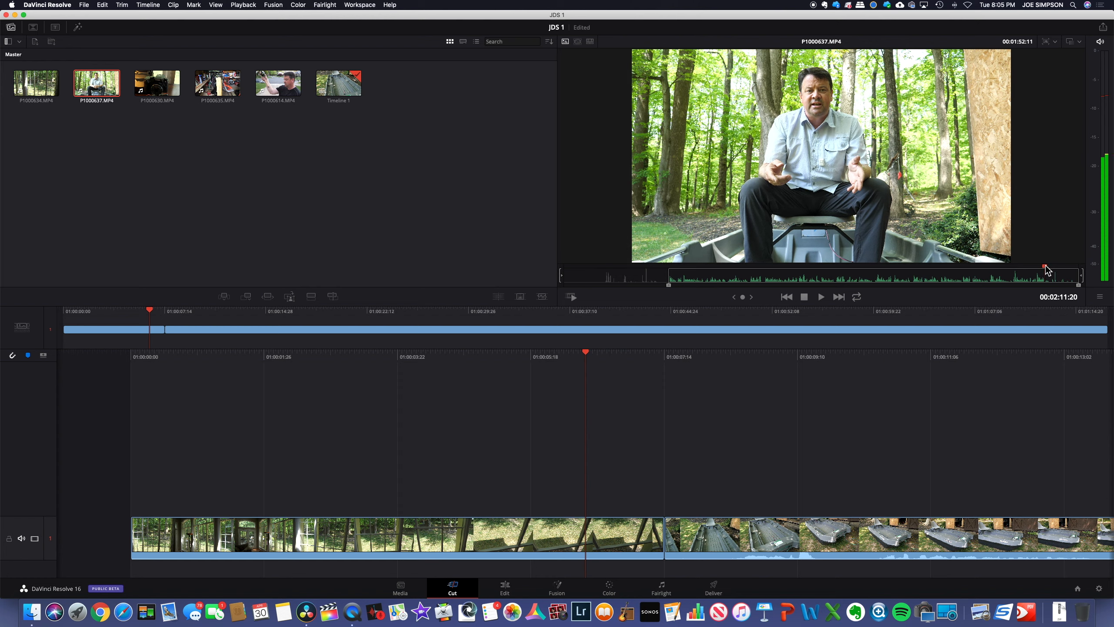
pyautogui.press('space')
pyautogui.press('o')
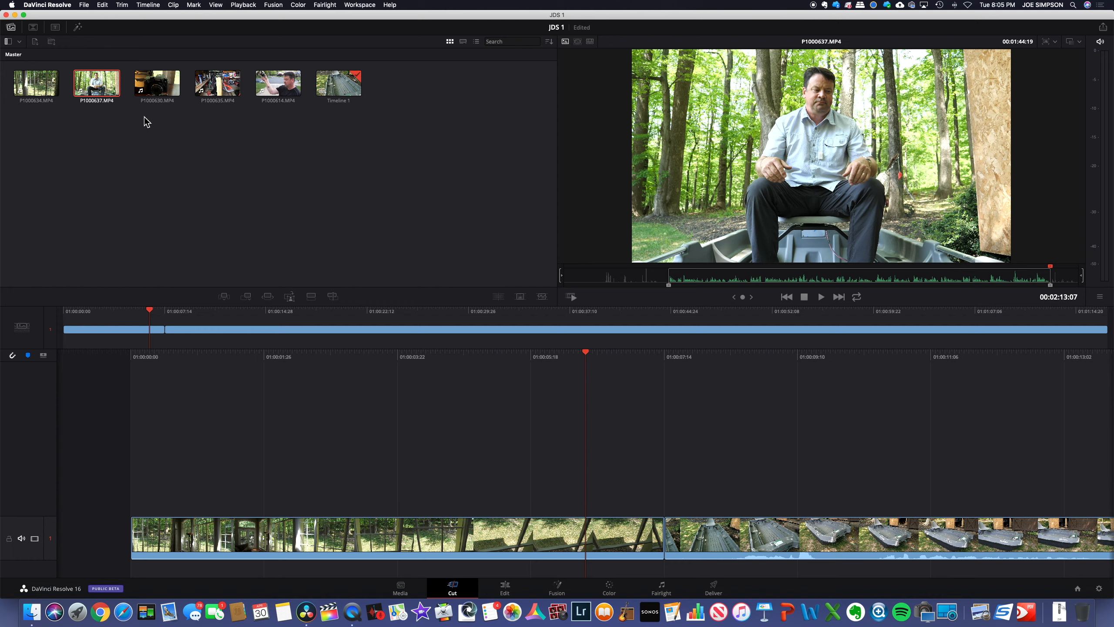
# Smart Insert the marked P1000637.MP4 range at the cut between the two timeline clips at 01:00:07:14
pyautogui.click(664, 476)
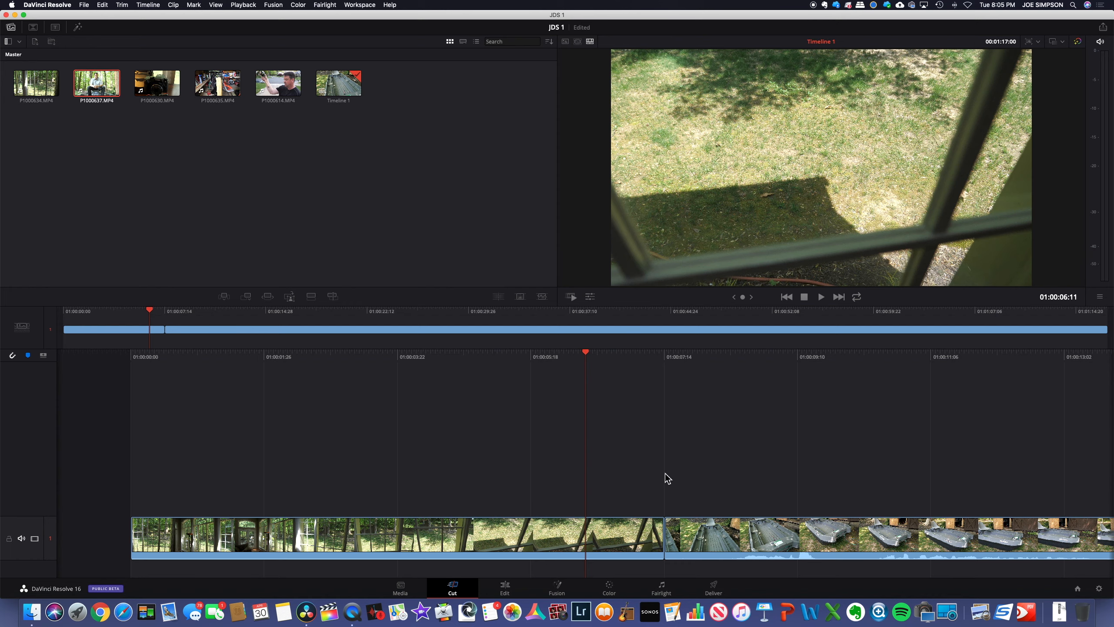
pyautogui.moveTo(590, 355); pyautogui.dragTo(516, 367)
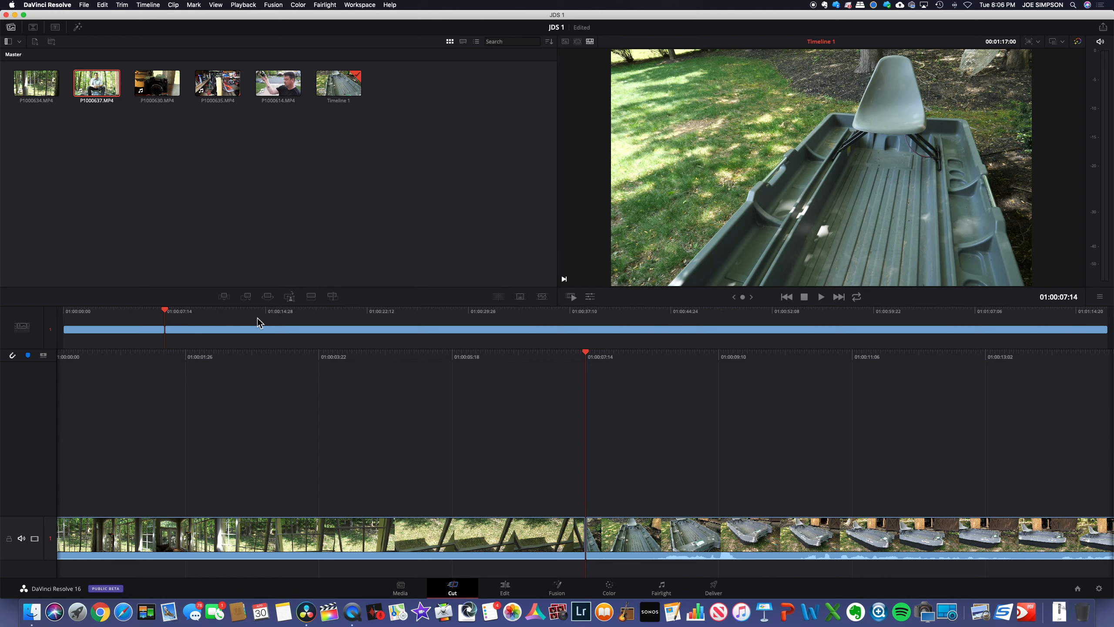
pyautogui.click(224, 298)
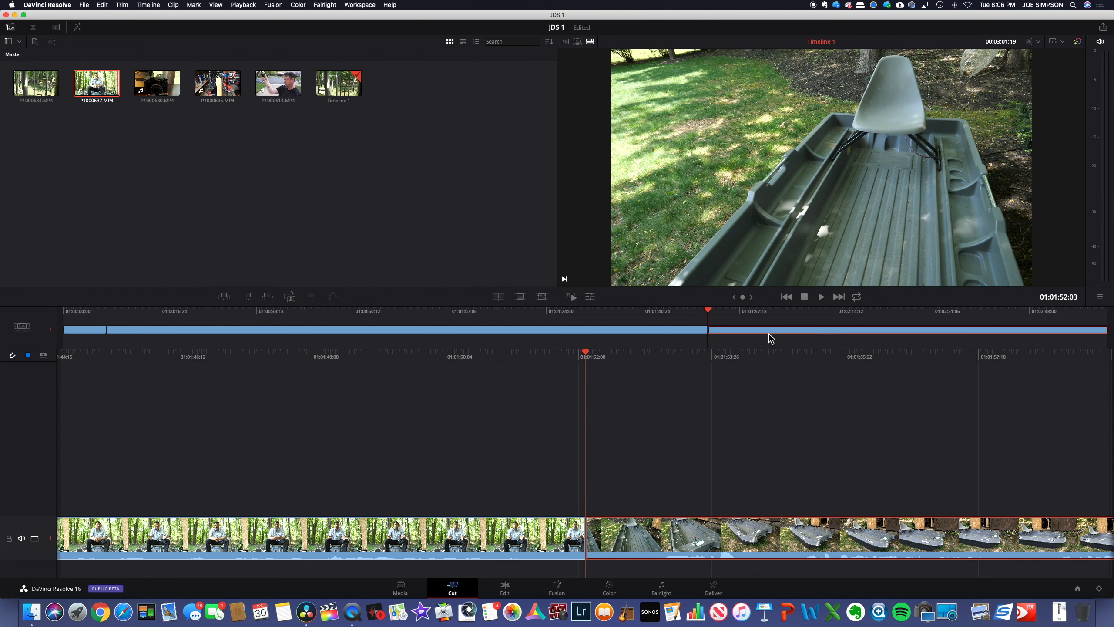
# Examine the three-clip edit by selecting clips in the overview timeline and scrubbing both timelines from end to end
pyautogui.click(620, 329)
pyautogui.click(87, 332)
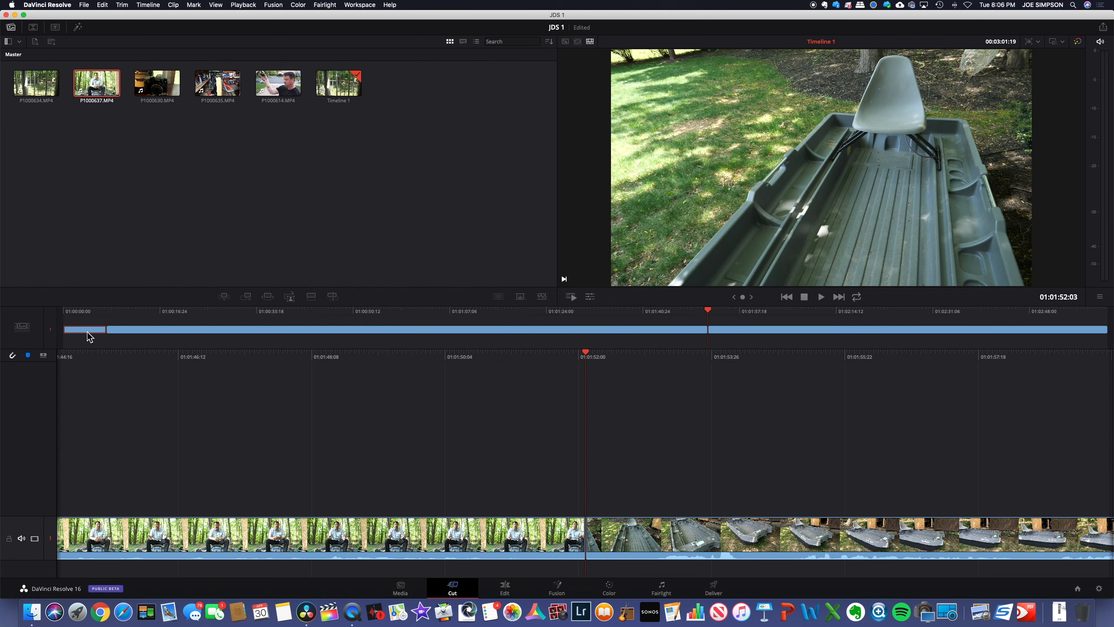
pyautogui.click(64, 313)
pyautogui.moveTo(64, 315); pyautogui.dragTo(302, 316)
pyautogui.click(726, 314)
pyautogui.moveTo(726, 315)
pyautogui.mouseDown()
pyautogui.moveTo(699, 315)
pyautogui.moveTo(722, 312)
pyautogui.mouseUp()
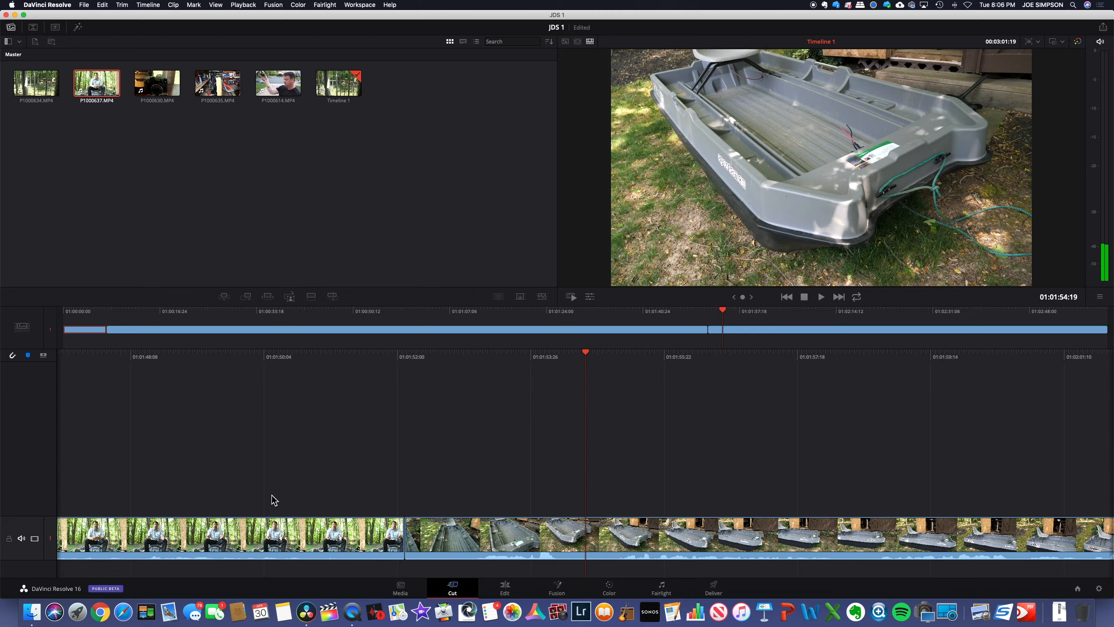
pyautogui.hscroll(15, 271, 501)
pyautogui.hscroll(-20, 271, 501)
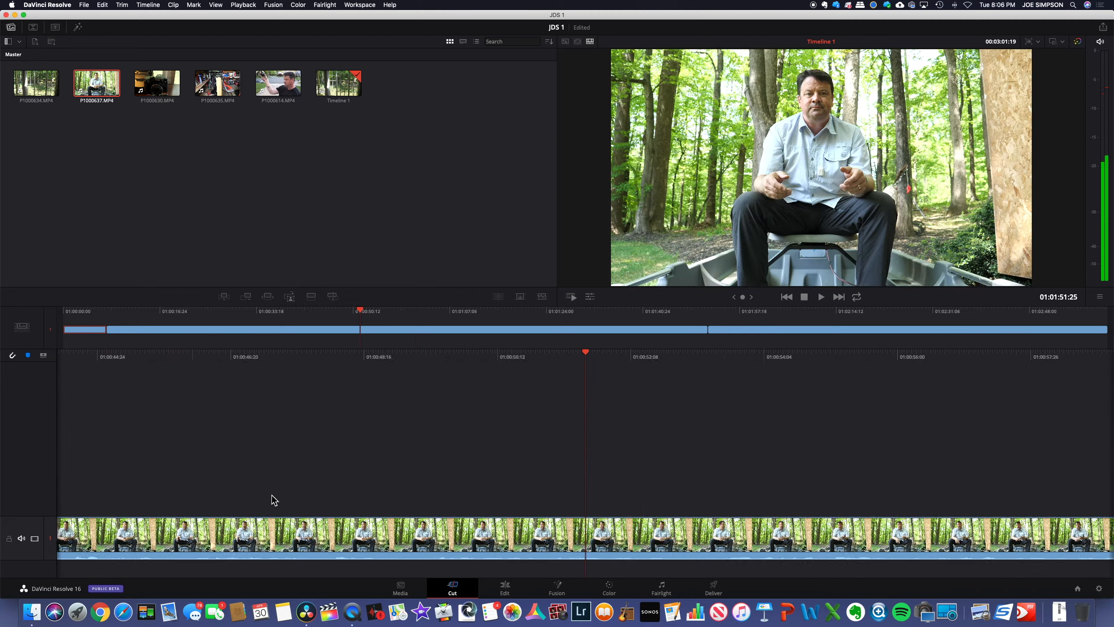
pyautogui.press('Home')
pyautogui.press('End')
pyautogui.hscroll(-20, 272, 500)
pyautogui.hscroll(10, 272, 501)
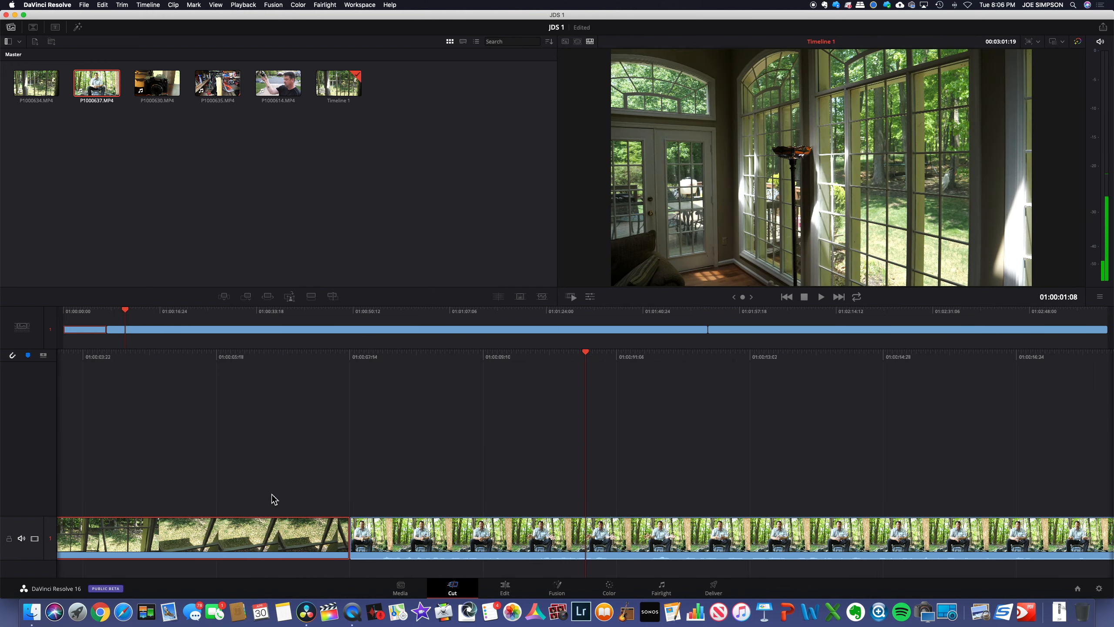
# Trim the end of the P1000637.MP4 clip back to about 01:01:51:21, just before its cut to P1000635.MP4
pyautogui.click(682, 316)
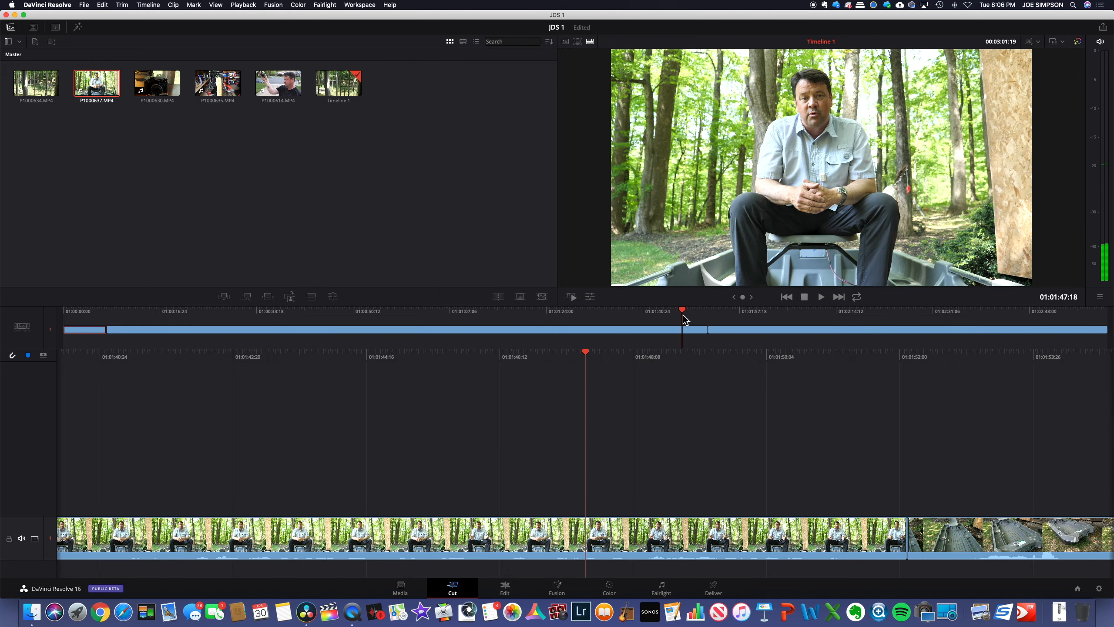
pyautogui.click(687, 310)
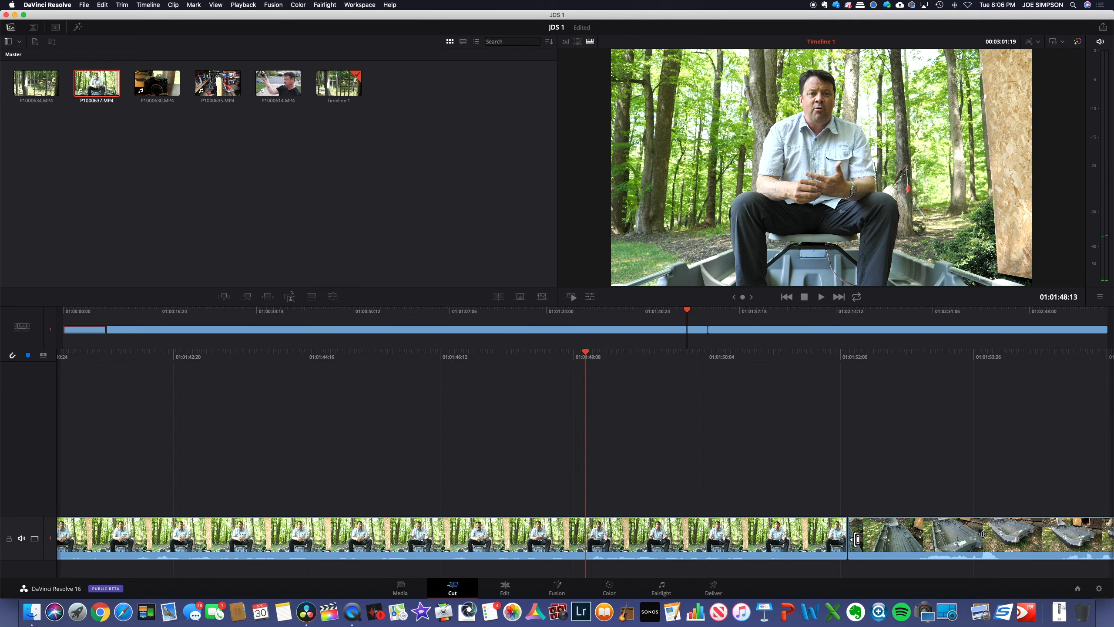
pyautogui.press('space')
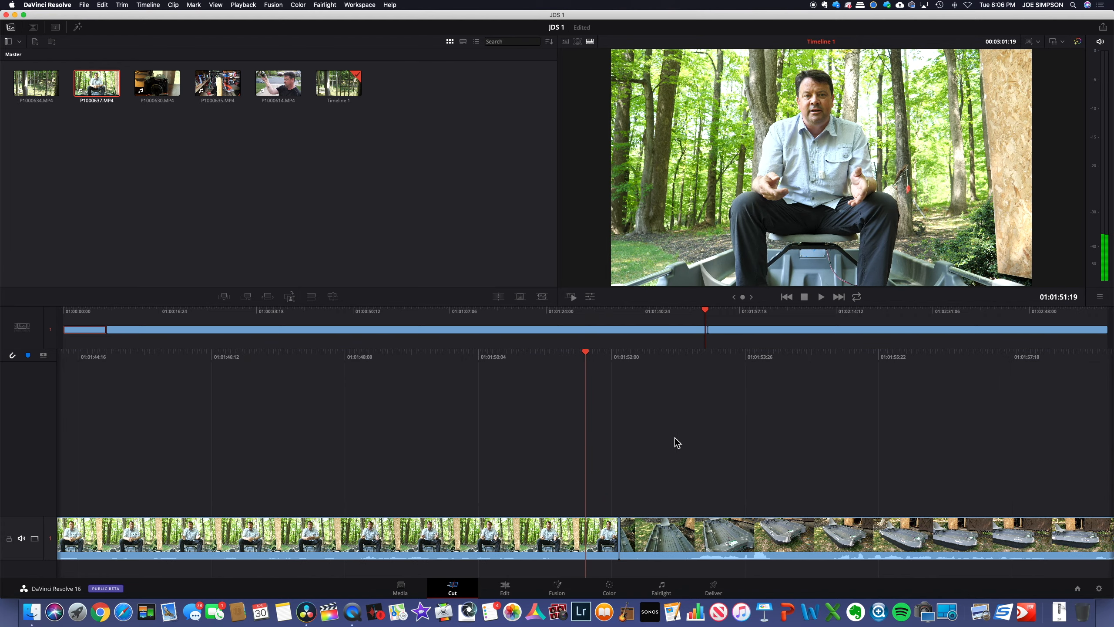
pyautogui.hscroll(-3, 674, 436)
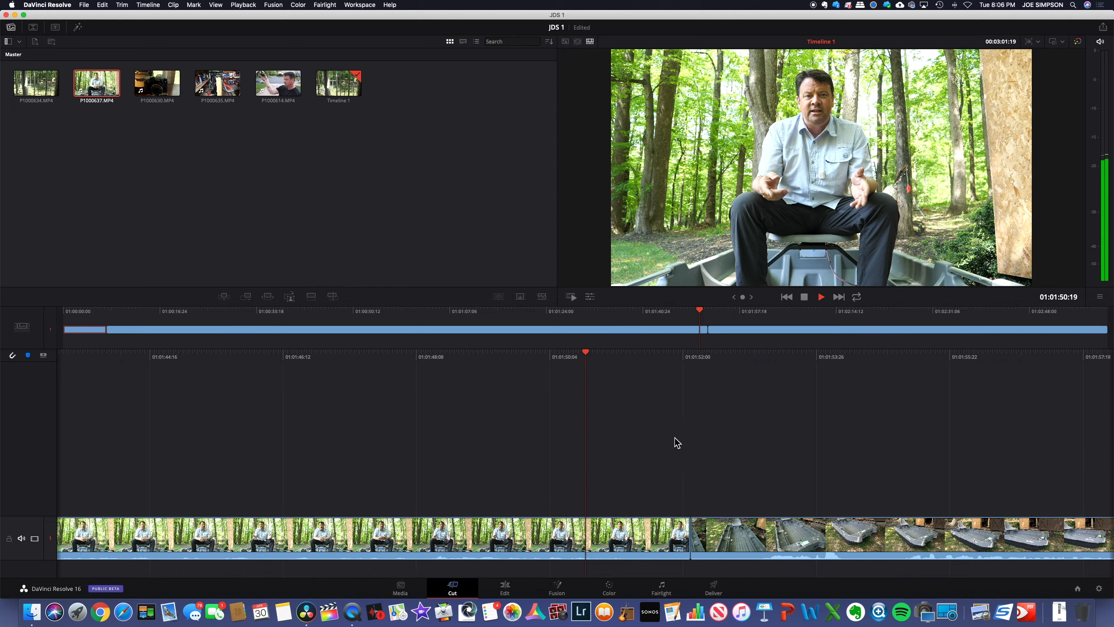
pyautogui.hscroll(1, 674, 437)
pyautogui.hscroll(4, 674, 437)
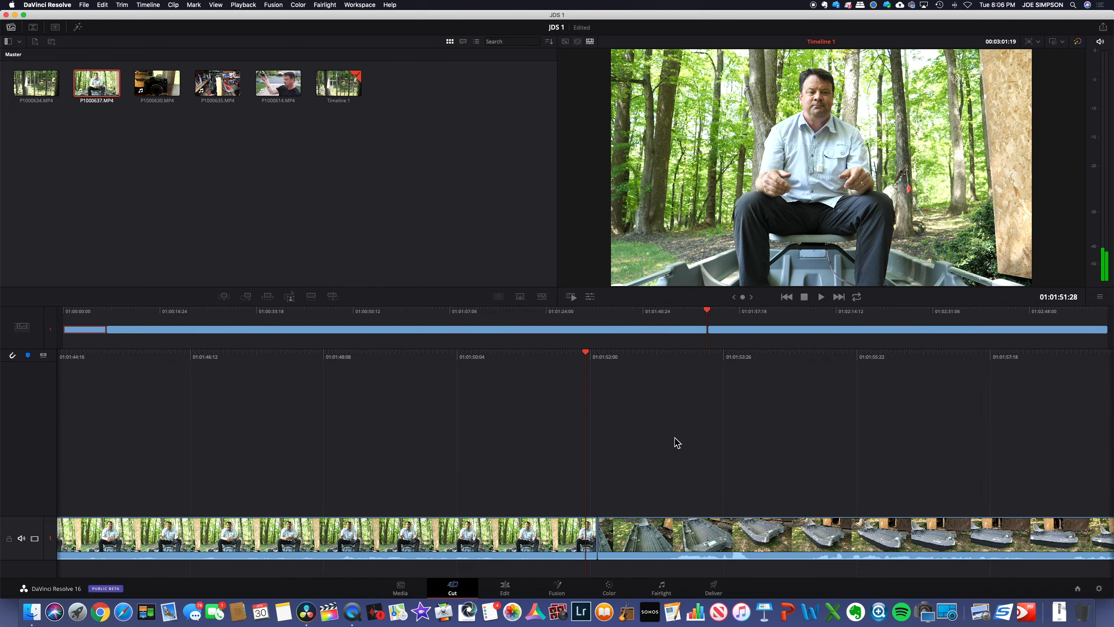
pyautogui.hscroll(-2, 674, 437)
pyautogui.hscroll(-4, 677, 442)
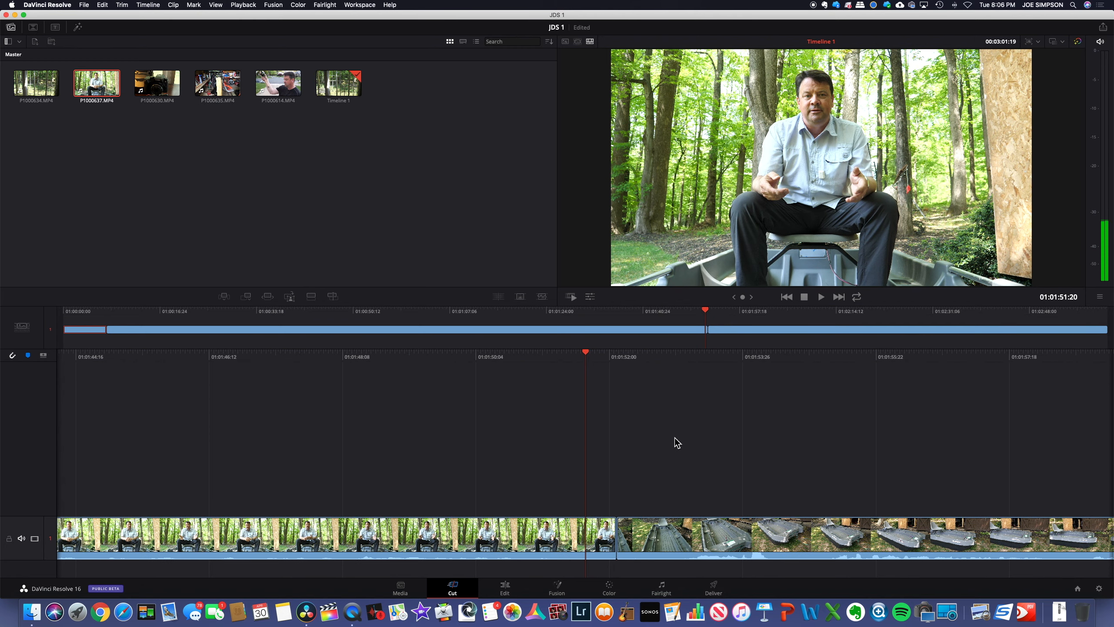
pyautogui.hscroll(1, 677, 442)
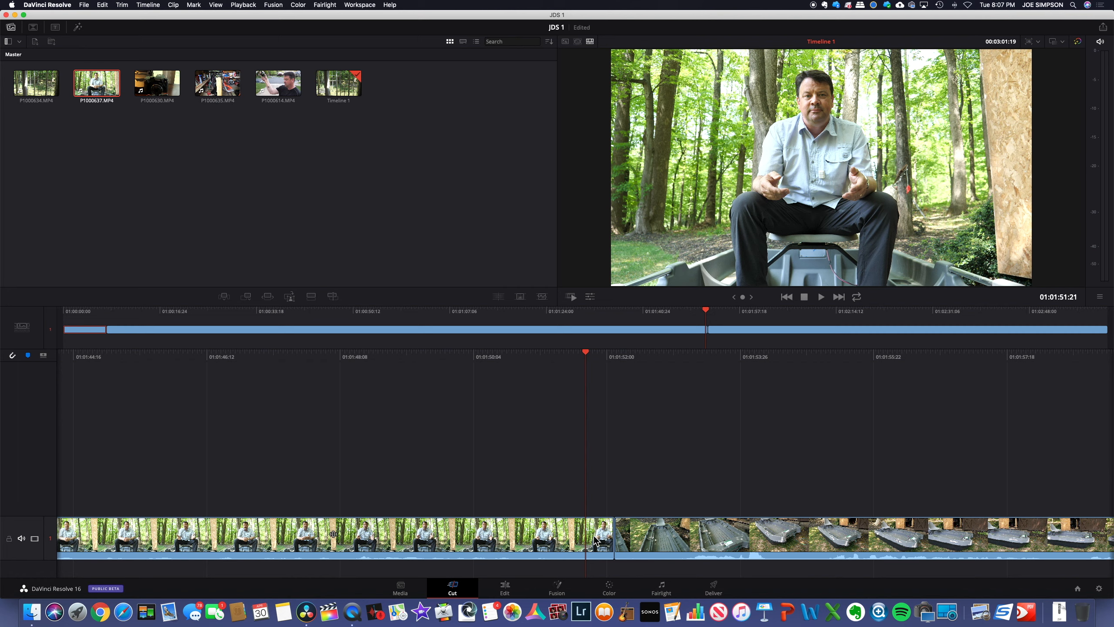
pyautogui.moveTo(612, 533); pyautogui.dragTo(589, 534)
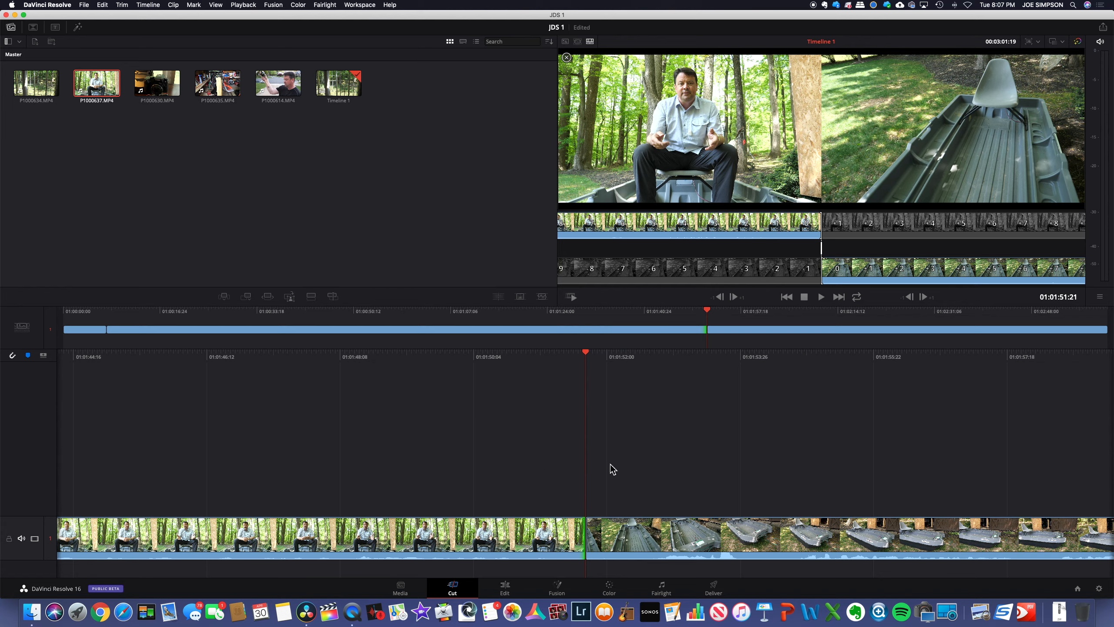
# Place the playhead at about 01:01:47:06 and add a Dissolve at the cut between P1000637.MP4 and P1000635.MP4
pyautogui.moveTo(590, 353); pyautogui.dragTo(637, 359)
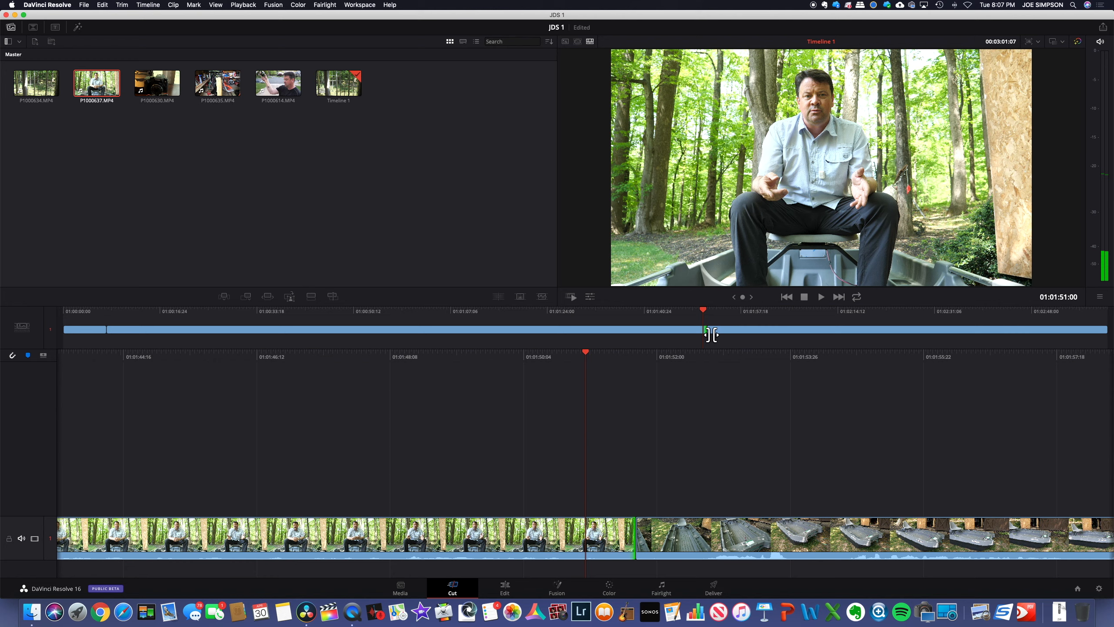
pyautogui.click(702, 312)
pyautogui.click(682, 313)
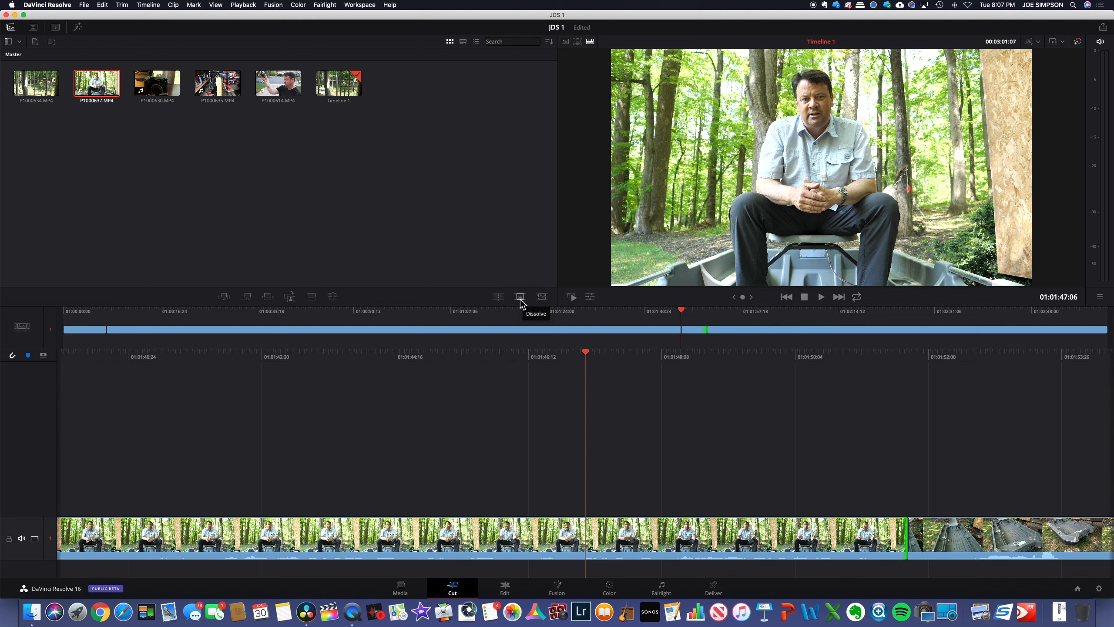
pyautogui.click(520, 297)
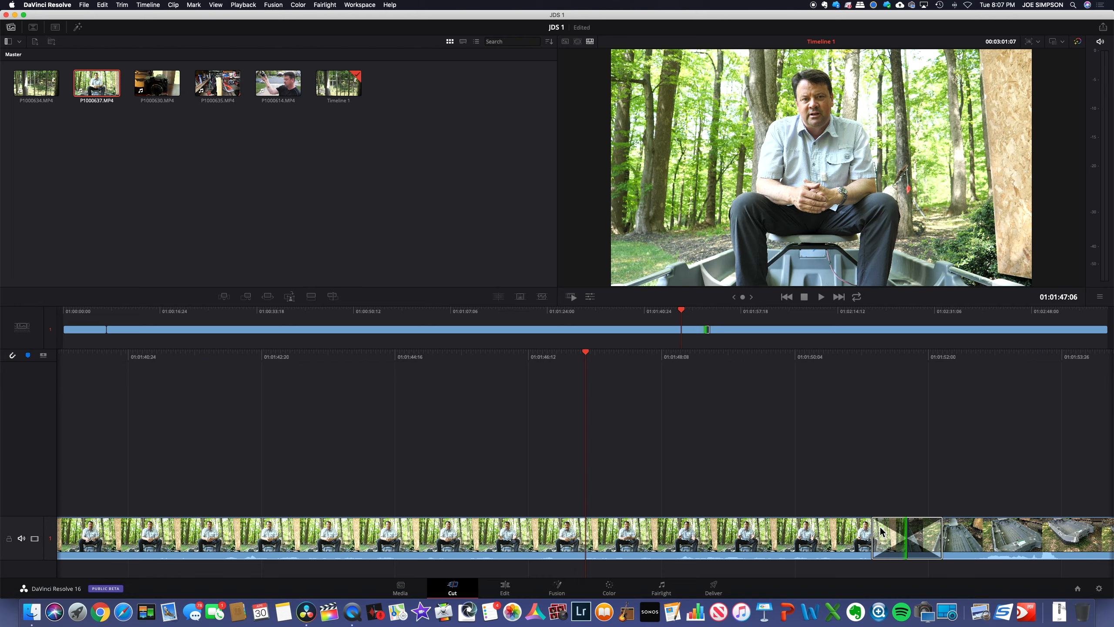
# Play Timeline 1 through the dissolve, stopping at about 01:01:53:20
pyautogui.press('space')
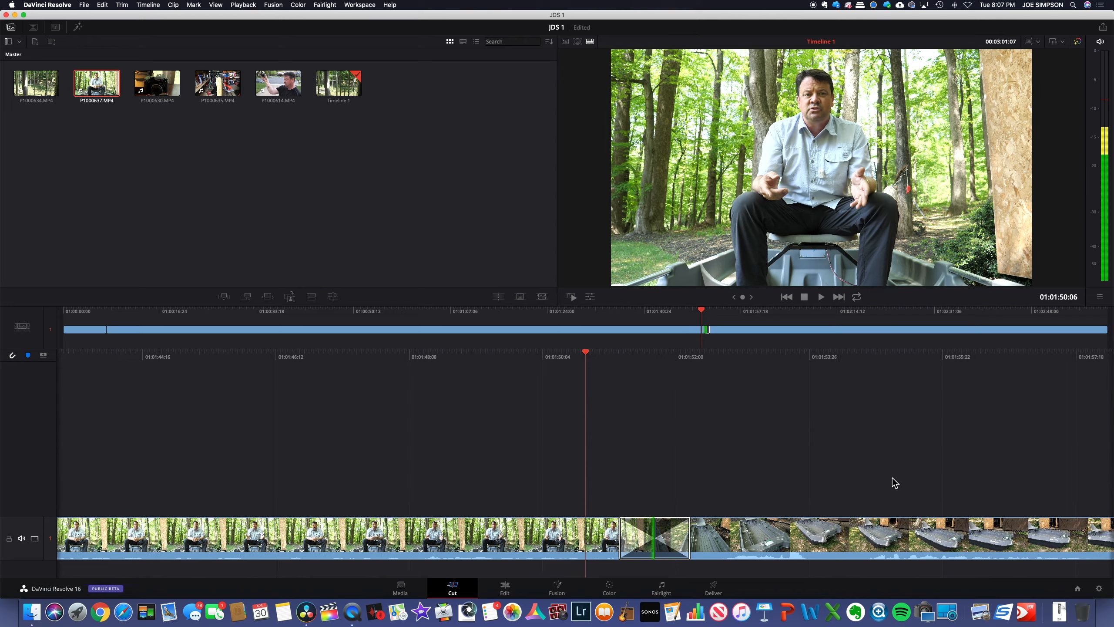
pyautogui.press('space')
pyautogui.moveTo(587, 352)
pyautogui.mouseDown()
pyautogui.moveTo(605, 352)
pyautogui.moveTo(472, 356)
pyautogui.moveTo(617, 346)
pyautogui.moveTo(594, 348)
pyautogui.mouseUp()
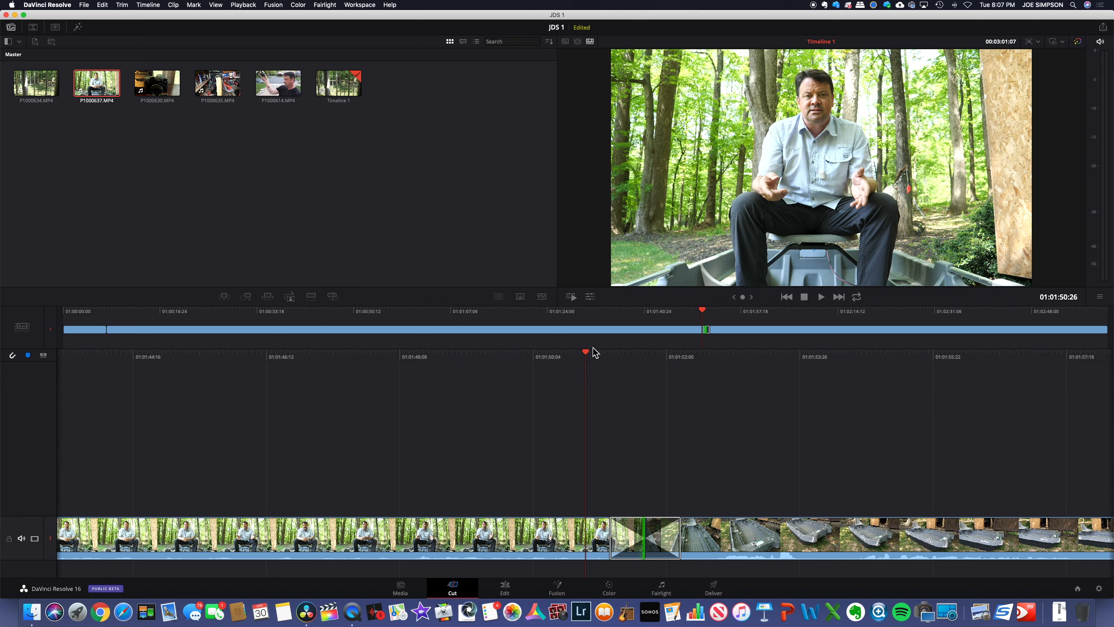
pyautogui.press('space')
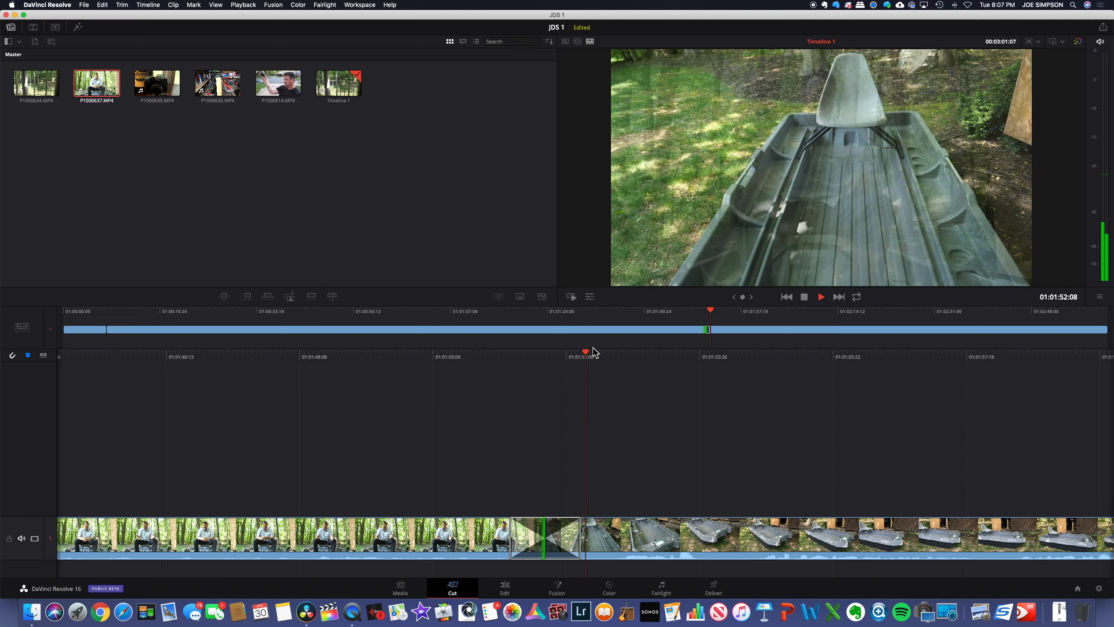
pyautogui.press('space')
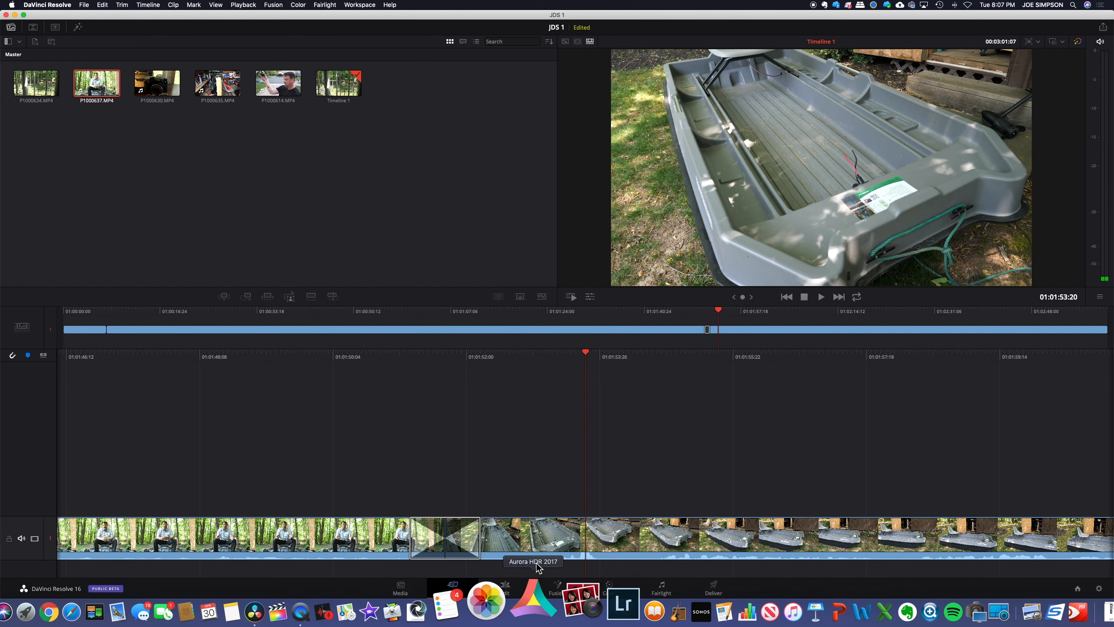
# View the dissolve on the Edit page, and replay it on the Cut page up to about 01:01:53:04
pyautogui.click(506, 588)
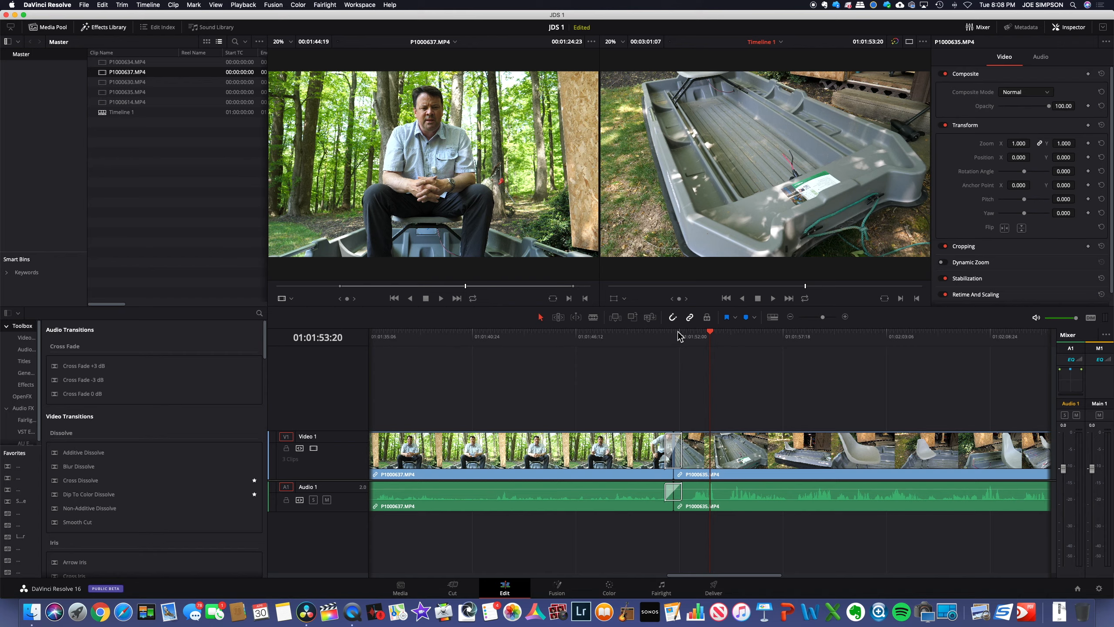
pyautogui.click(454, 587)
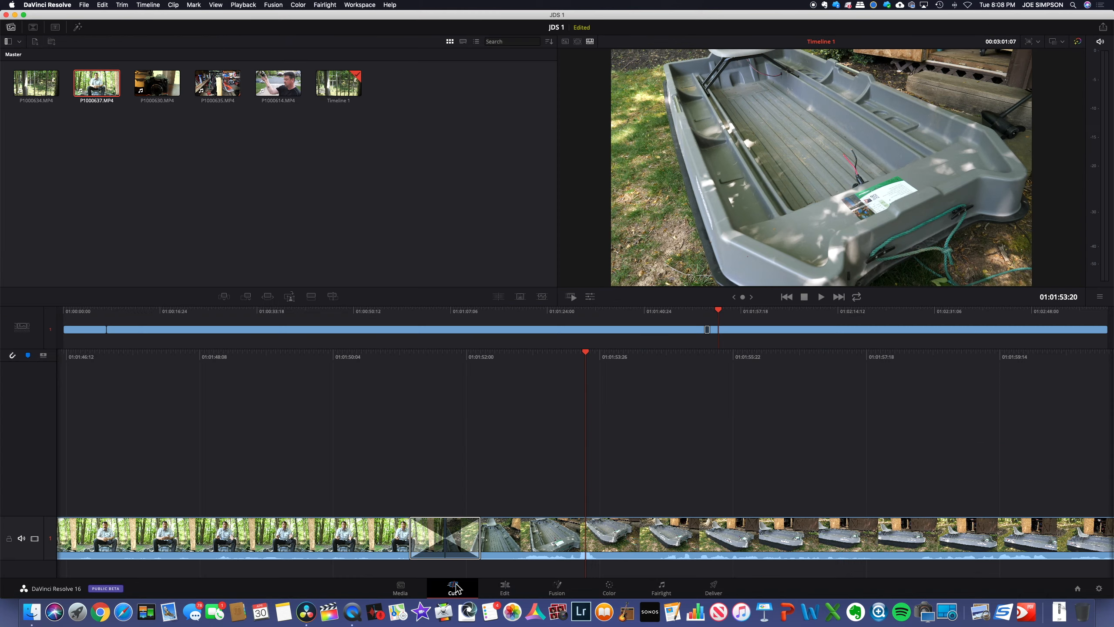
pyautogui.moveTo(588, 354); pyautogui.dragTo(818, 373)
pyautogui.press('space')
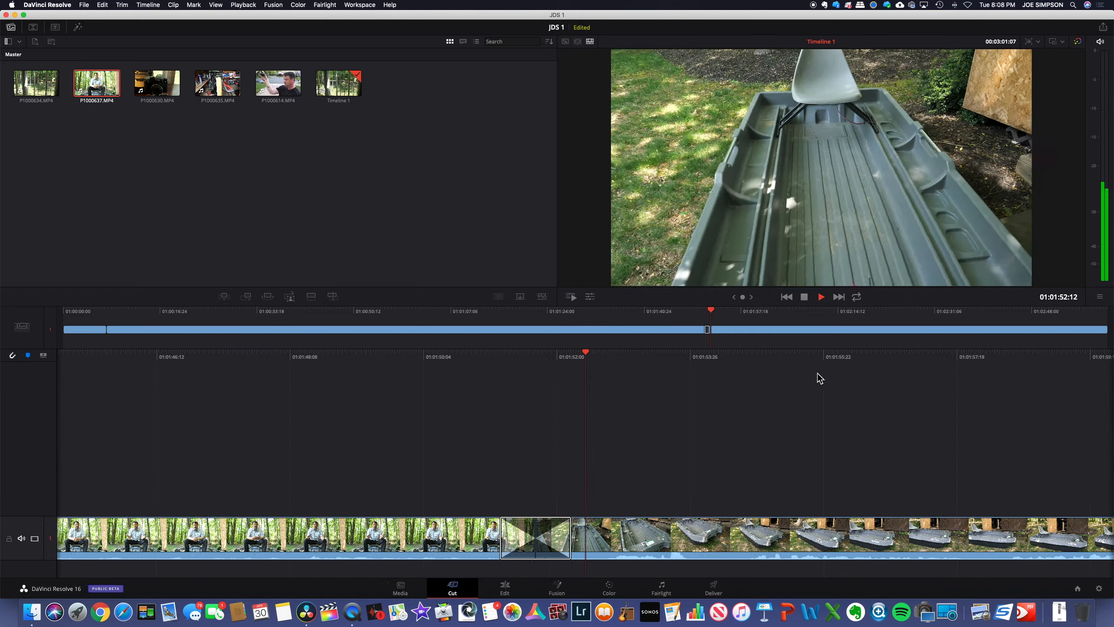
pyautogui.press('space')
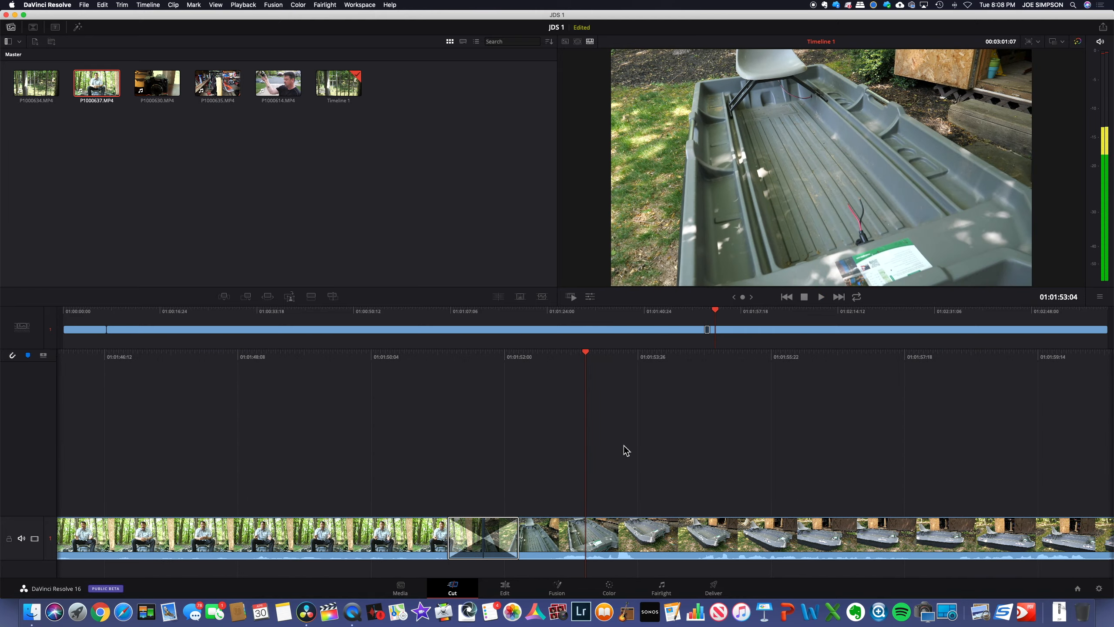
# Shorten the dissolve to about half its length and scrub back and forth across it, stopping at about 01:01:53:13
pyautogui.moveTo(512, 537)
pyautogui.mouseDown()
pyautogui.moveTo(530, 536)
pyautogui.moveTo(502, 535)
pyautogui.mouseUp()
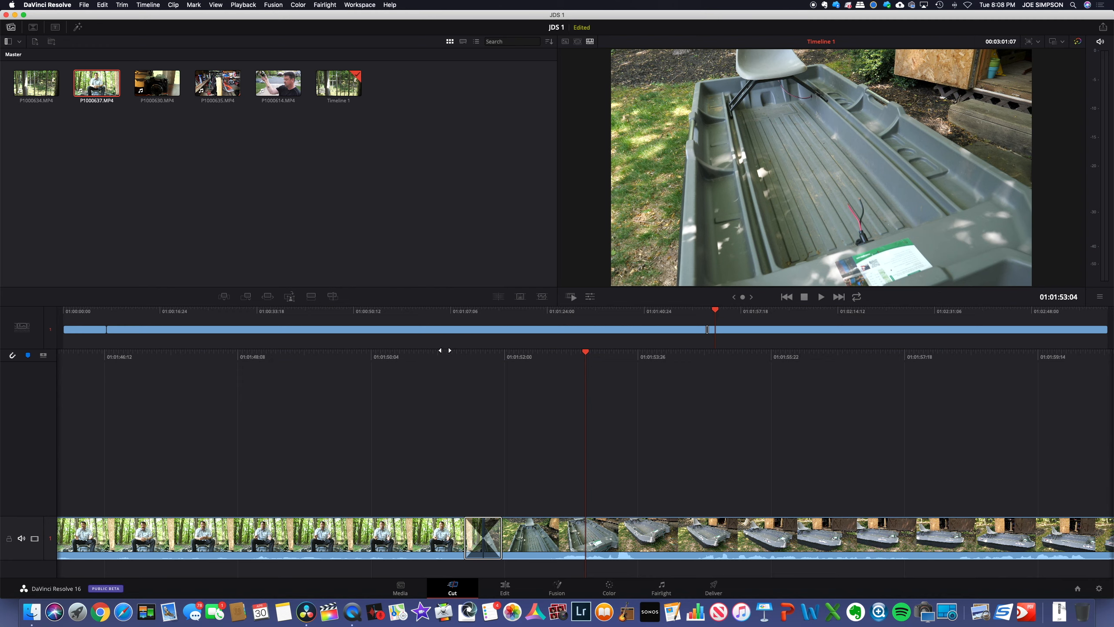
pyautogui.moveTo(590, 356)
pyautogui.mouseDown()
pyautogui.moveTo(552, 354)
pyautogui.moveTo(595, 360)
pyautogui.mouseUp()
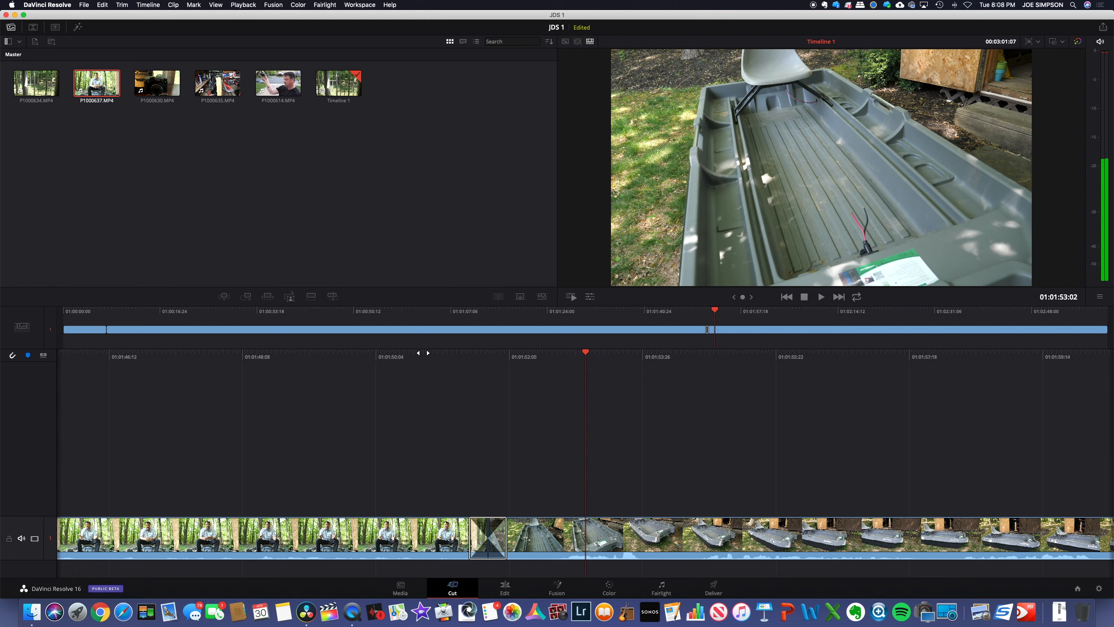
pyautogui.hscroll(-5, 423, 353)
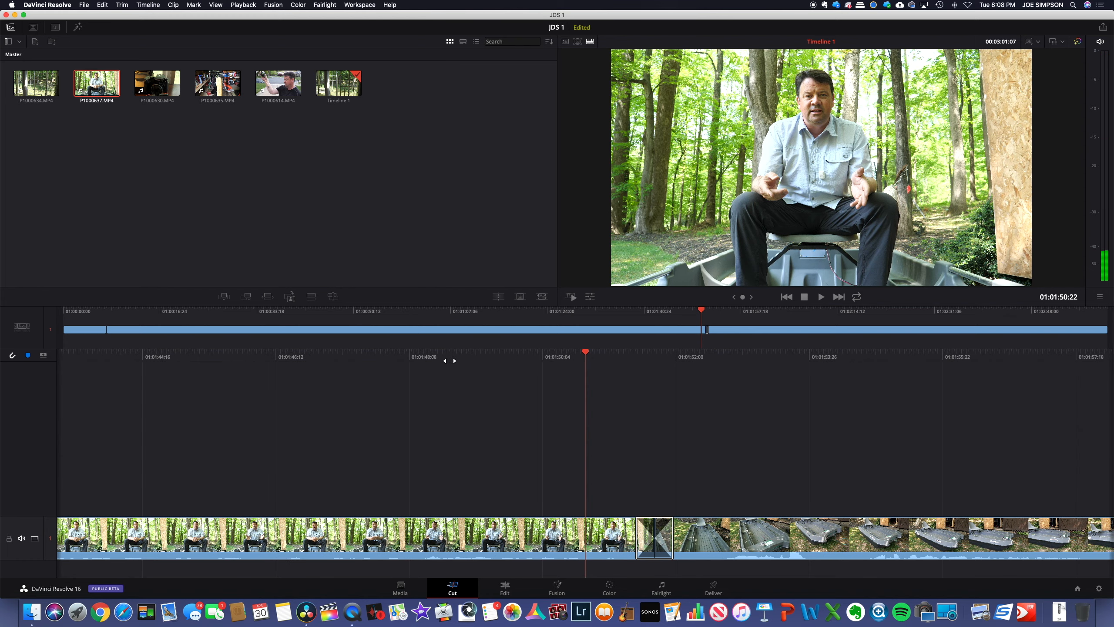
pyautogui.hscroll(5, 783, 352)
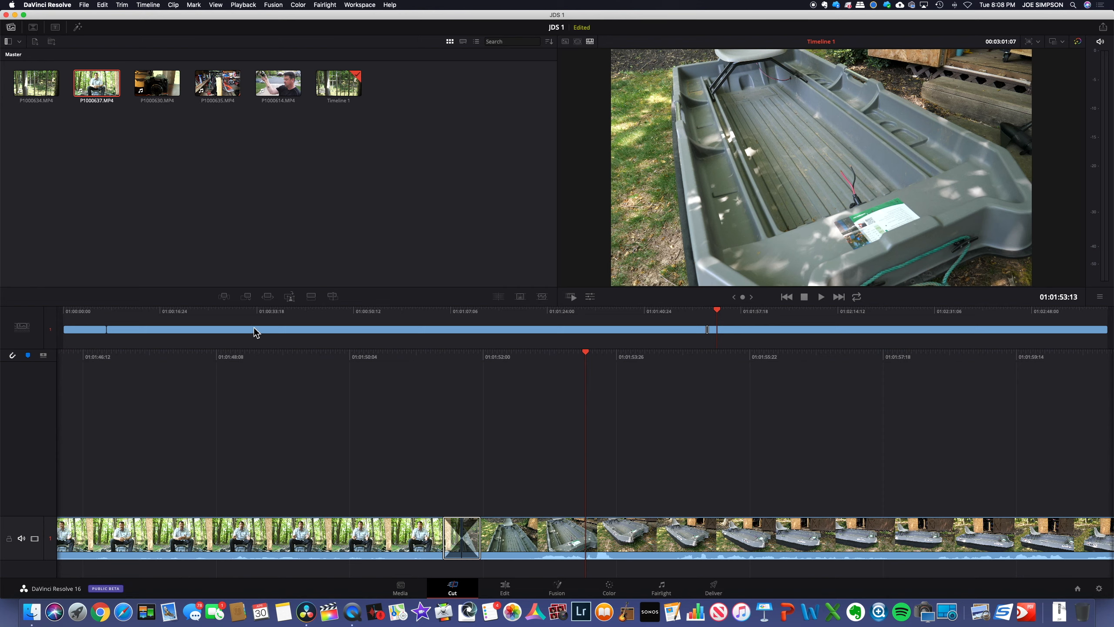
# Scrub the detailed timeline back to about 01:01:48:04, ahead past 01:02:05:03 and back to about 01:01:57:05
pyautogui.hscroll(-10, 707, 329)
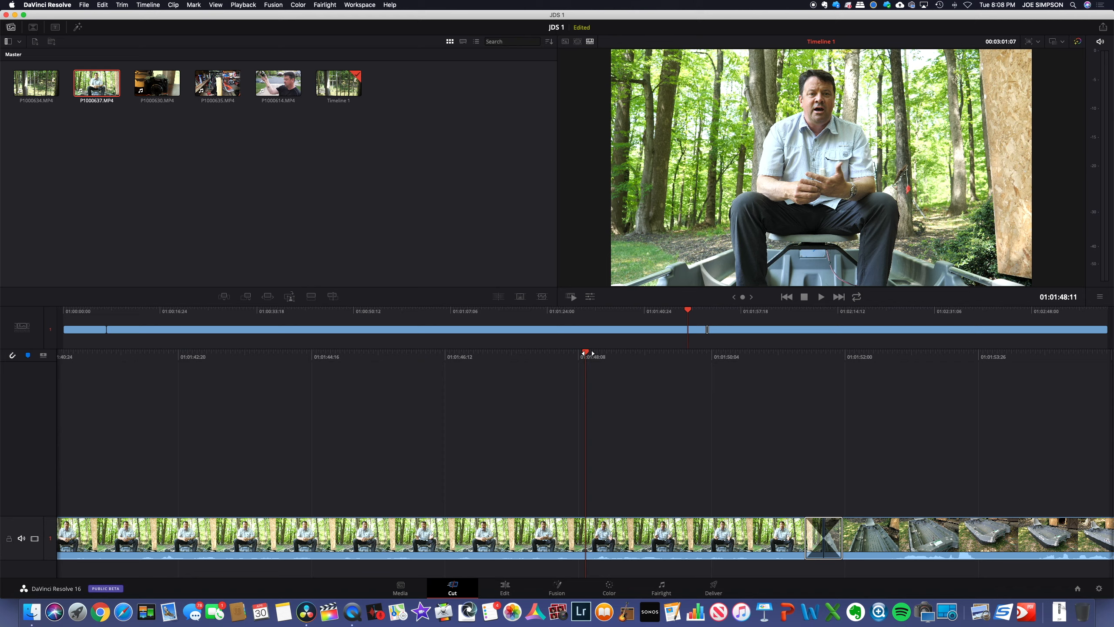
pyautogui.moveTo(589, 352)
pyautogui.mouseDown()
pyautogui.moveTo(535, 355)
pyautogui.moveTo(603, 361)
pyautogui.mouseUp()
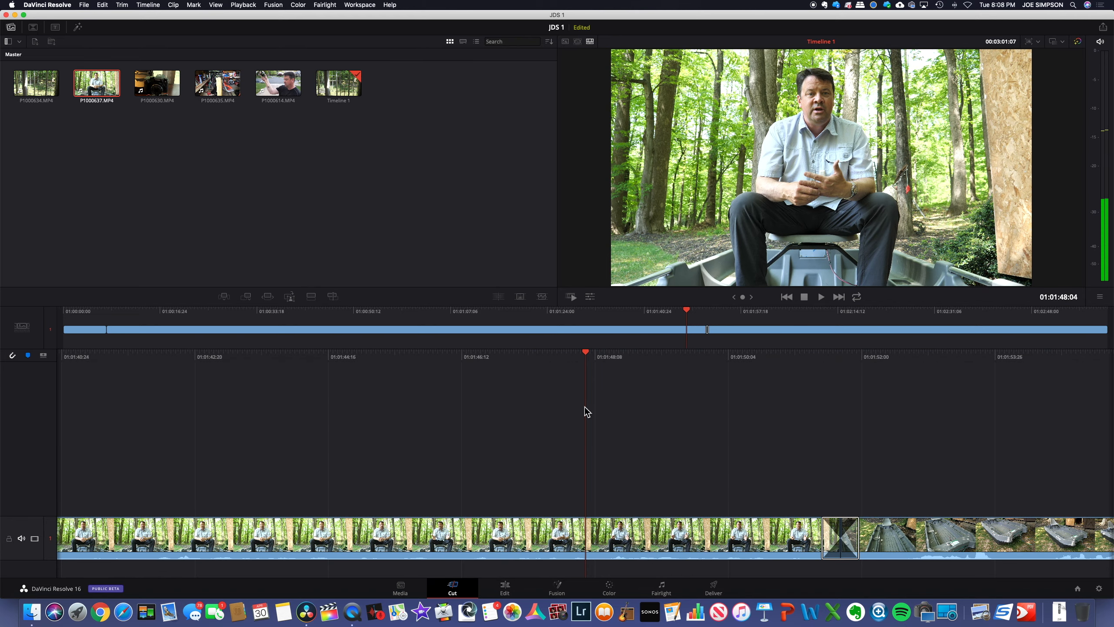
pyautogui.hscroll(7, 621, 422)
pyautogui.hscroll(10, 623, 427)
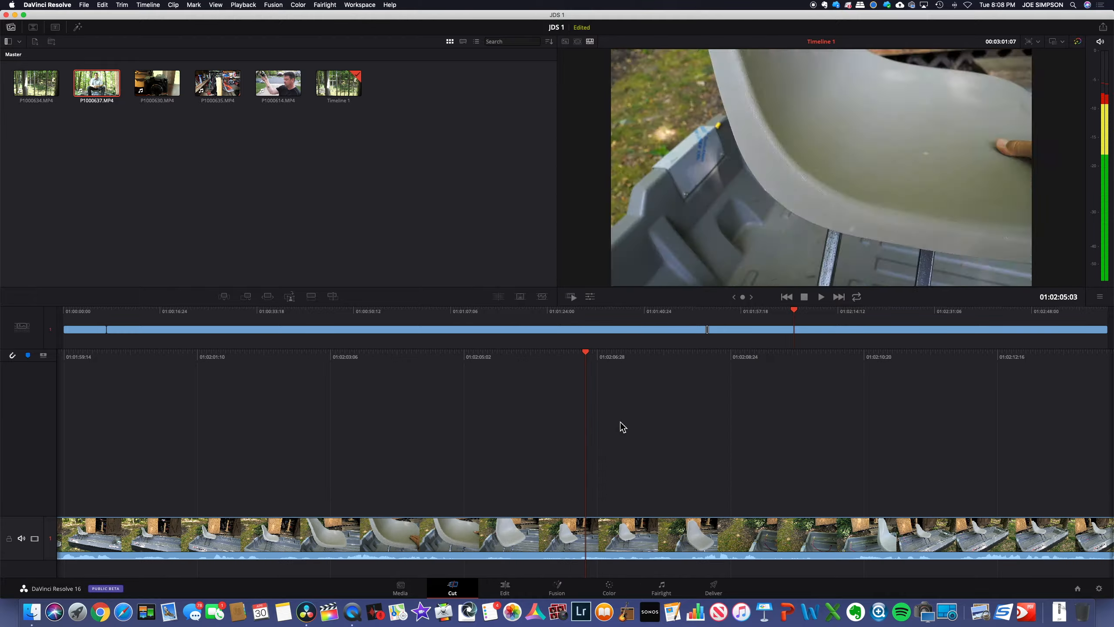
pyautogui.hscroll(-5, 621, 423)
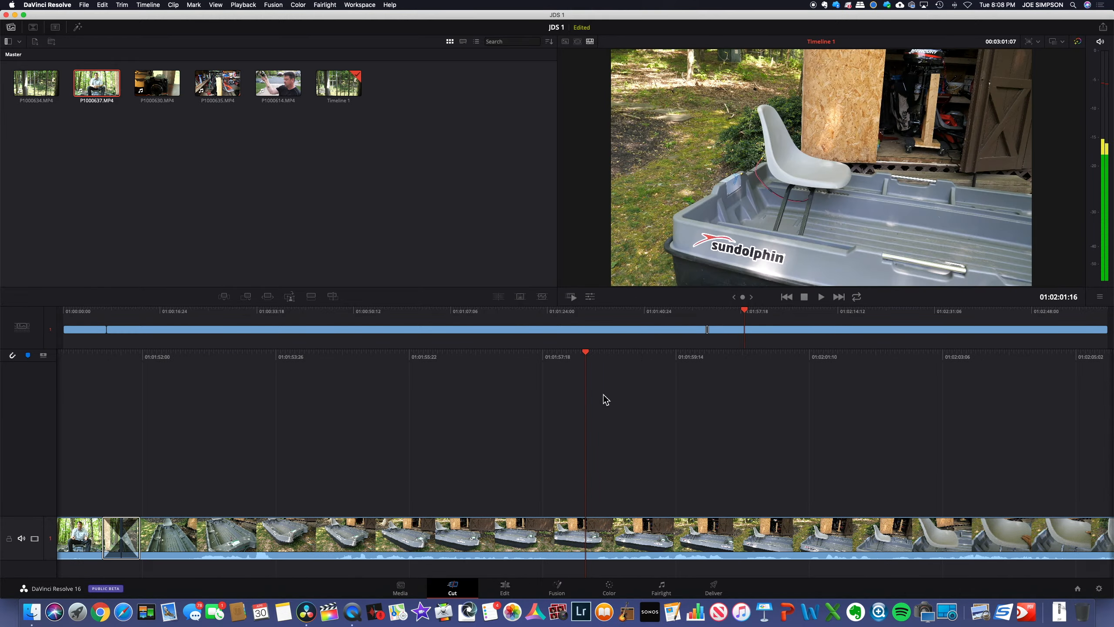
pyautogui.moveTo(590, 353); pyautogui.dragTo(663, 388)
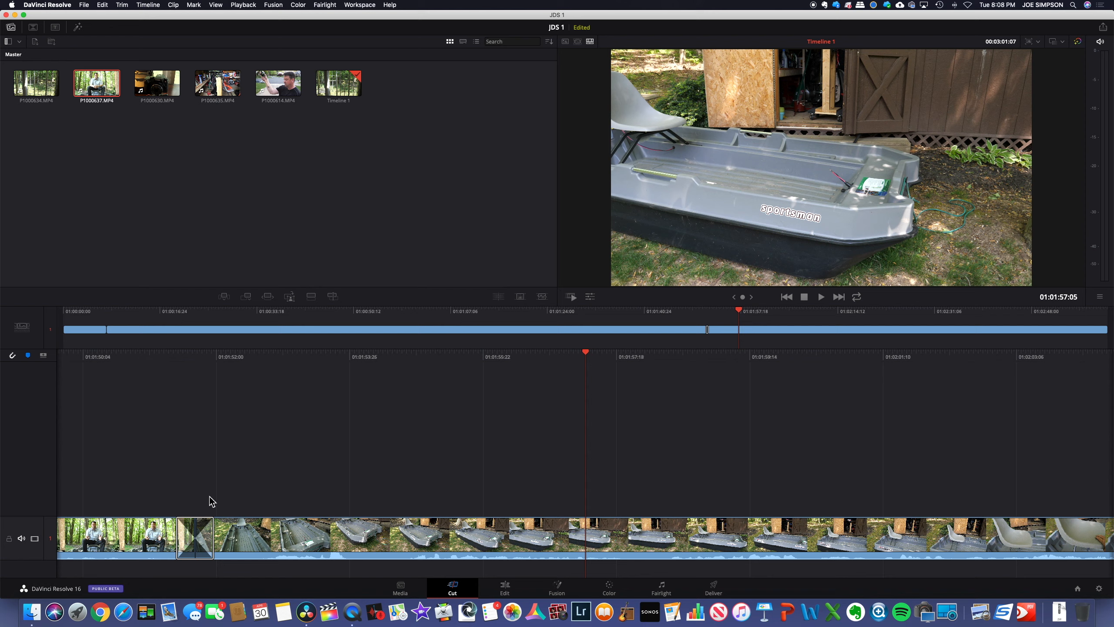
# Place the playhead on the second cut's dissolve at about 01:01:51:20 and sweep the detailed timeline forward and back around it
pyautogui.click(196, 352)
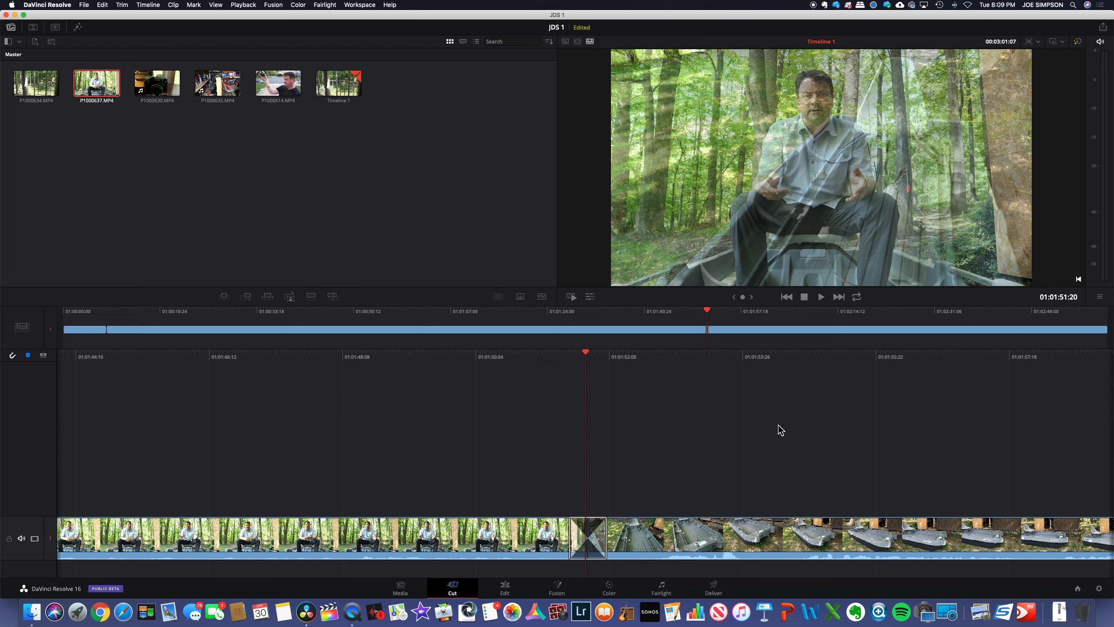
pyautogui.hscroll(20, 439, 430)
pyautogui.hscroll(-20, 438, 430)
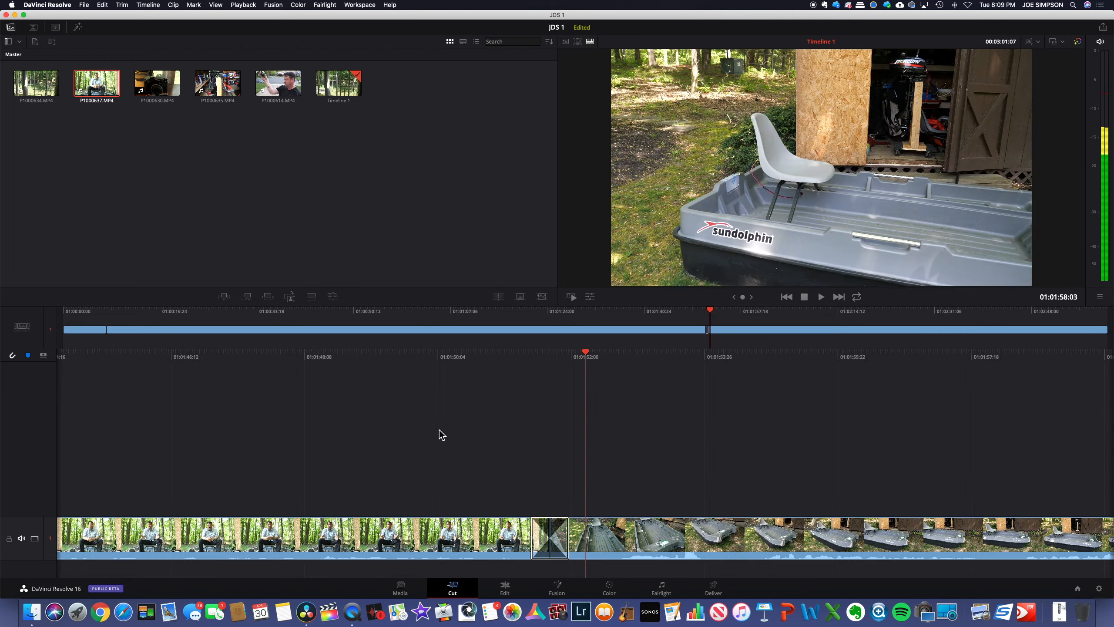
# Use the overview timeline to jump between distant parts of Timeline 1, including about 01:00:38:08, 01:00:11:14 and 01:01:06:09
pyautogui.moveTo(705, 311); pyautogui.dragTo(250, 319)
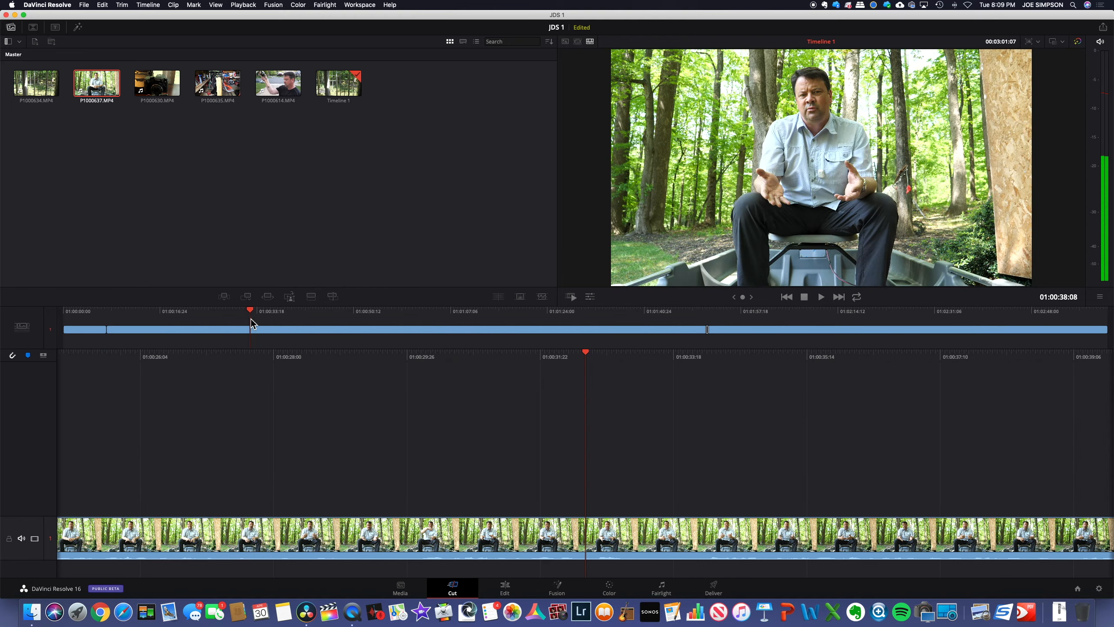
pyautogui.click(130, 310)
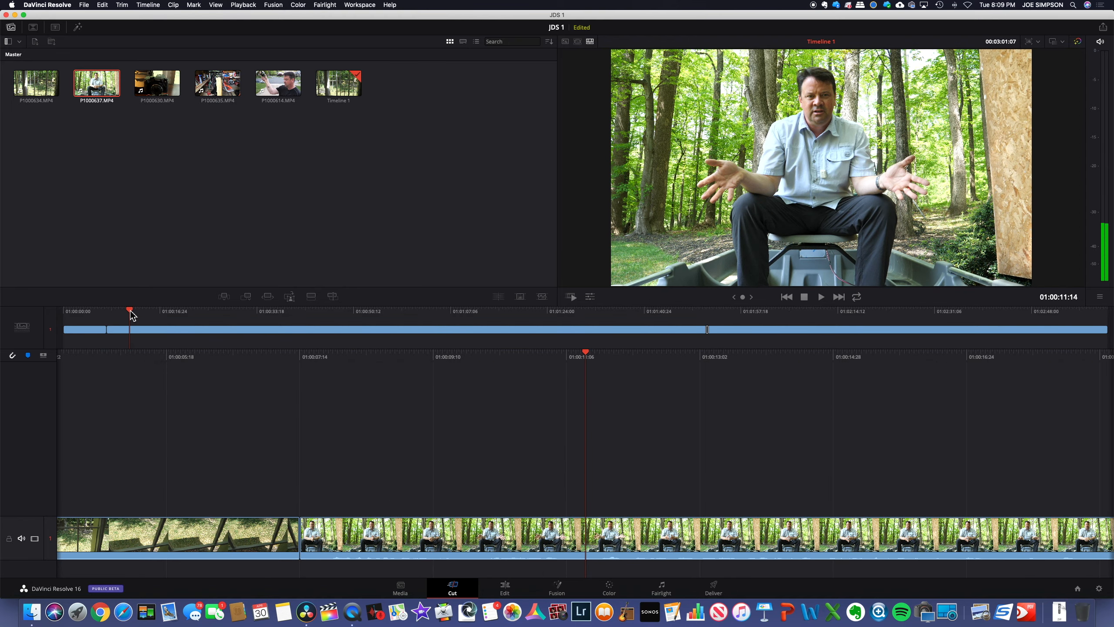
pyautogui.click(937, 313)
pyautogui.click(446, 313)
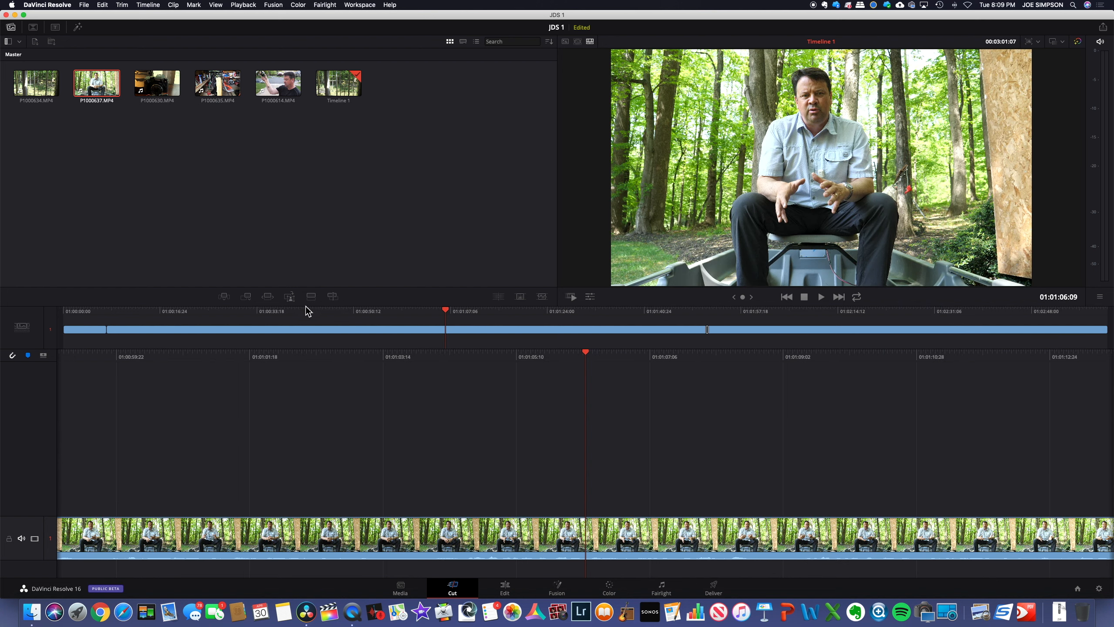
pyautogui.click(292, 313)
# Place the playhead at about 01:00:12:06, add a Dissolve at the first cut and play through it to about 01:00:08:05
pyautogui.click(134, 312)
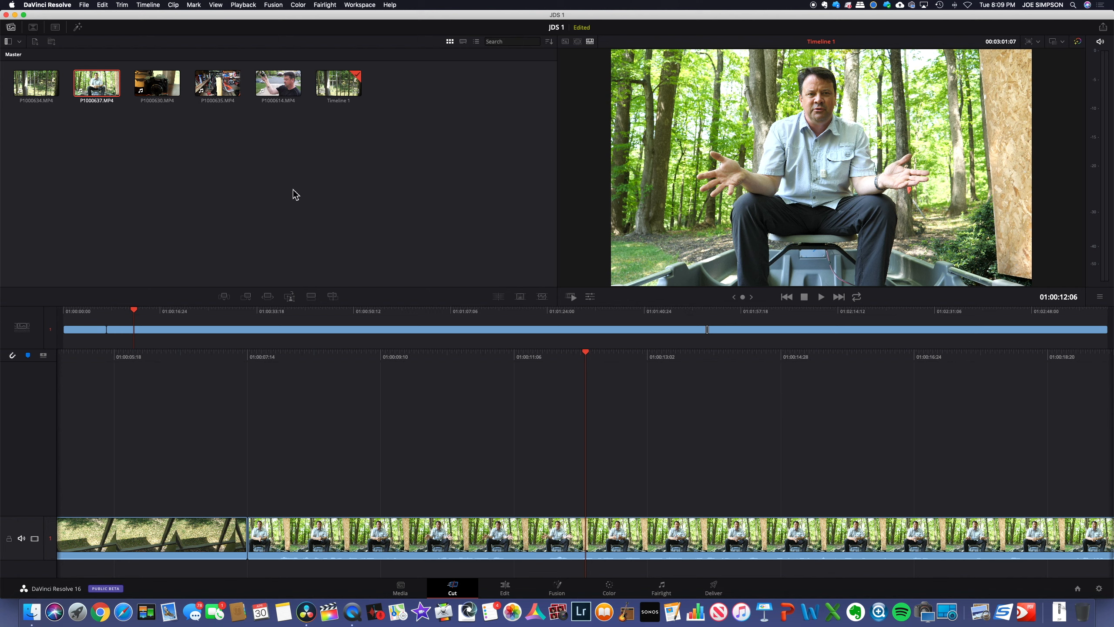
pyautogui.click(520, 297)
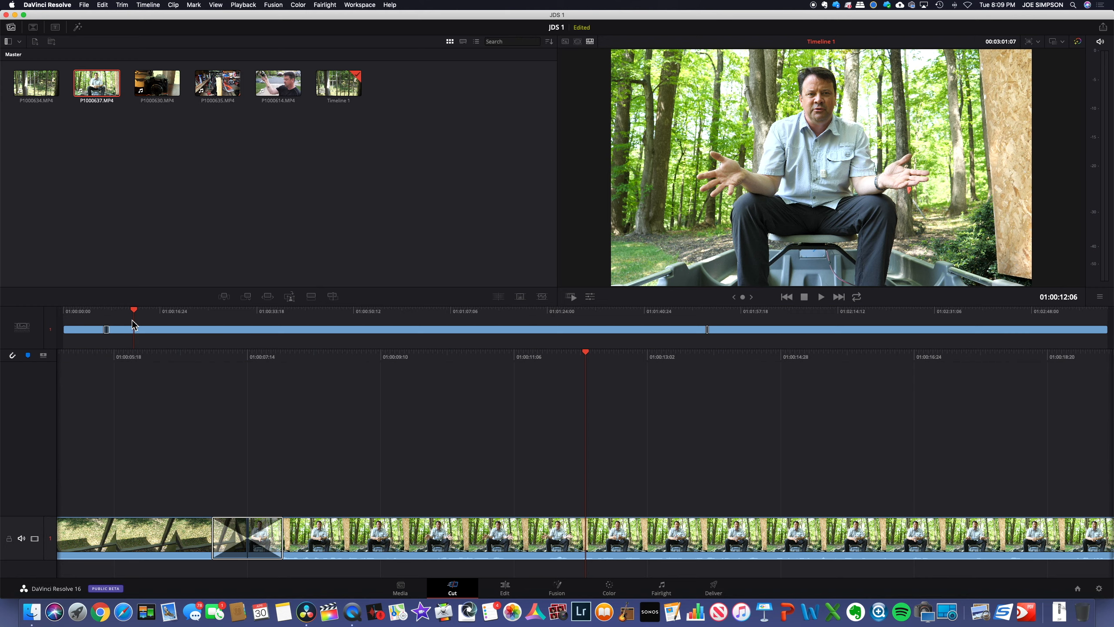
pyautogui.moveTo(134, 311); pyautogui.dragTo(101, 312)
pyautogui.press('space')
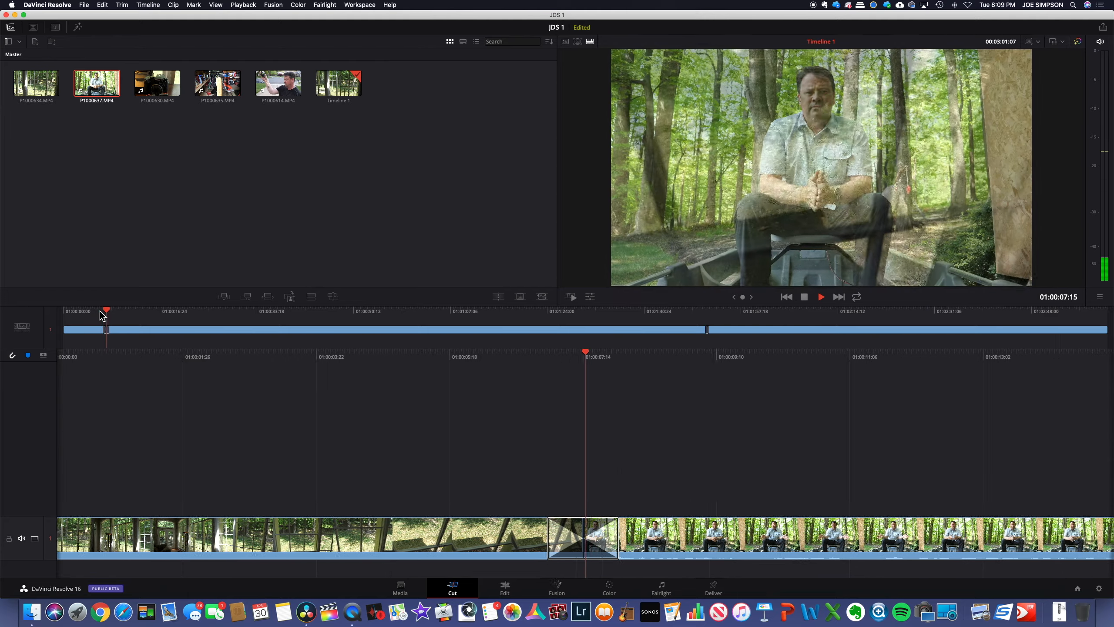
pyautogui.press('space')
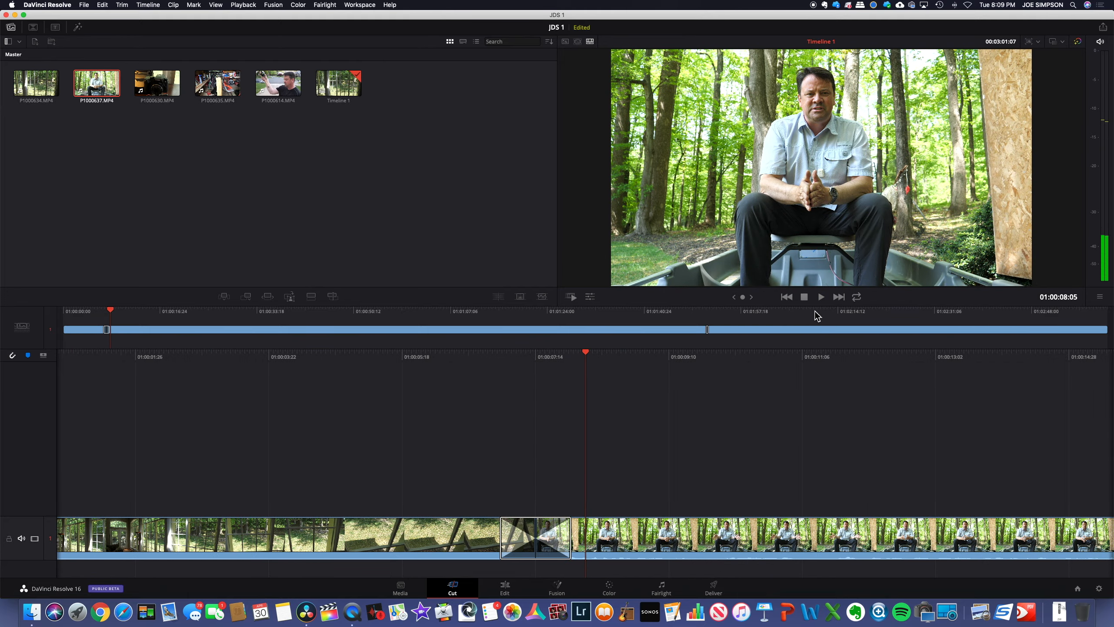
# Play Timeline 1 from the start, and scrub the overview timeline from about 01:02:49:21 back toward its first part
pyautogui.press('Home')
pyautogui.press('space')
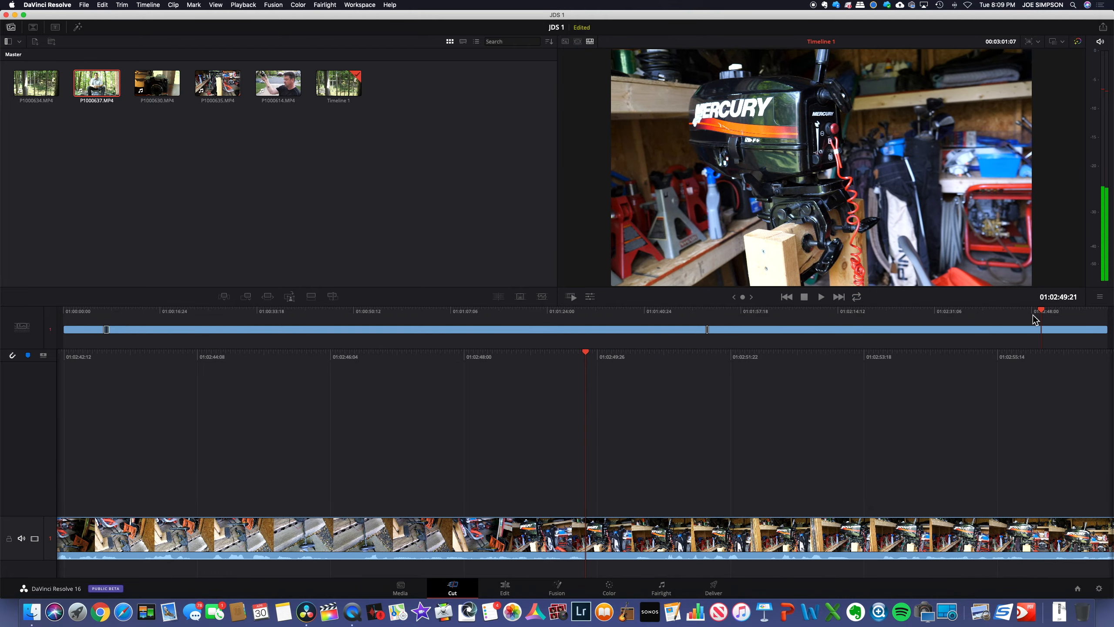
pyautogui.moveTo(1042, 313); pyautogui.dragTo(335, 312)
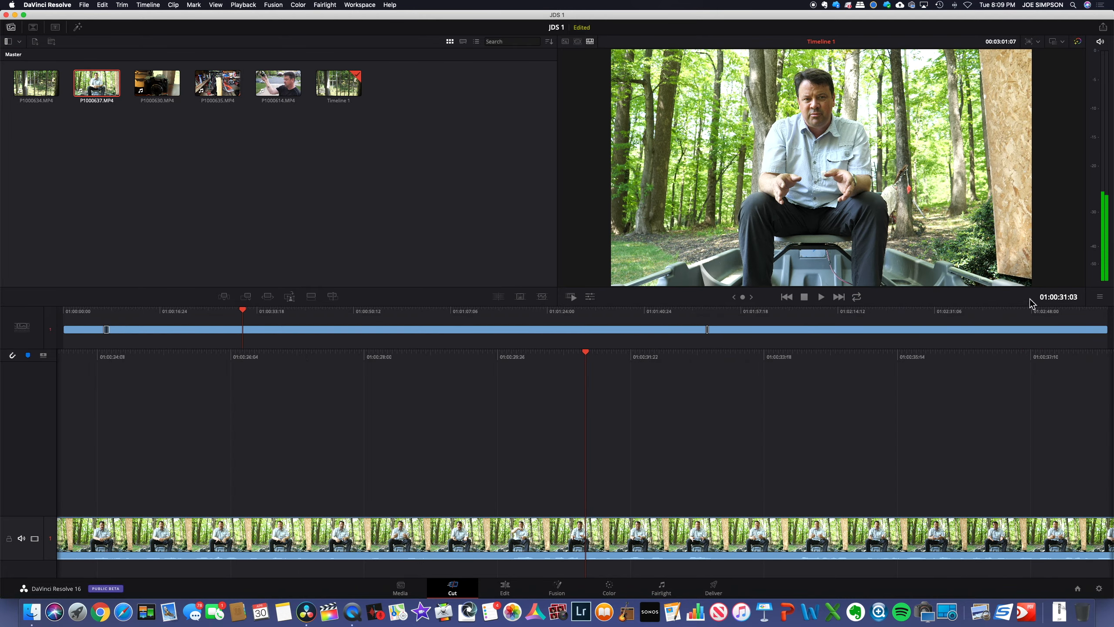
# Move the playhead to about 01:01:51:20 and lengthen the second cut's Cross Dissolve to about three times its length
pyautogui.click(1047, 313)
pyautogui.moveTo(1047, 311); pyautogui.dragTo(708, 314)
pyautogui.moveTo(605, 529); pyautogui.dragTo(637, 528)
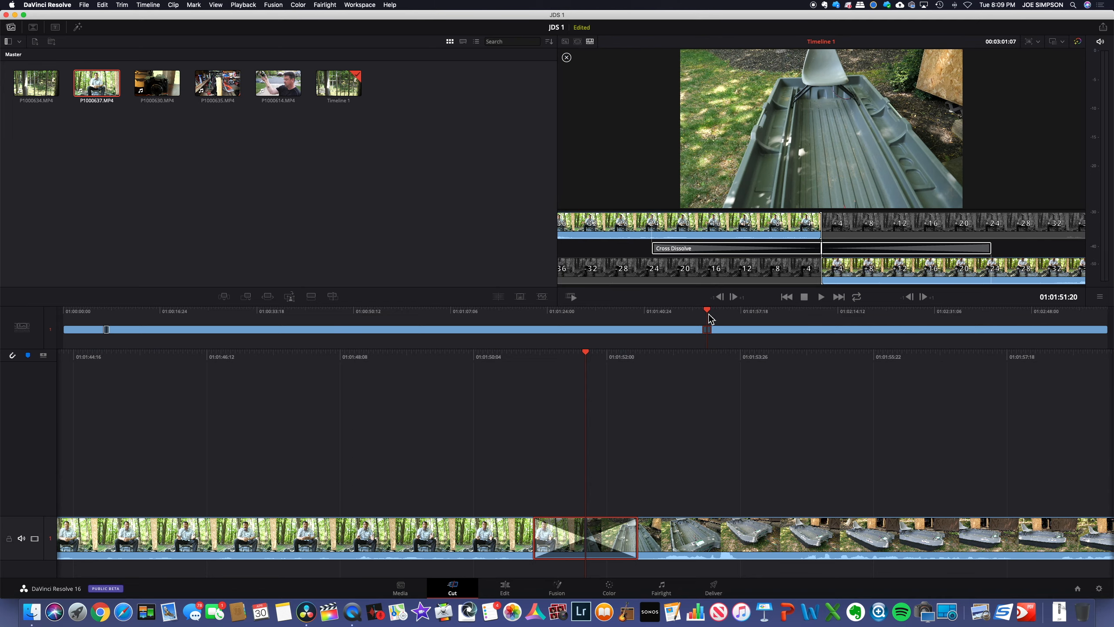
# Move the playhead to about 01:02:59:23, add a Dissolve at the end of the last clip and play to the timeline's end
pyautogui.moveTo(708, 313); pyautogui.dragTo(1100, 327)
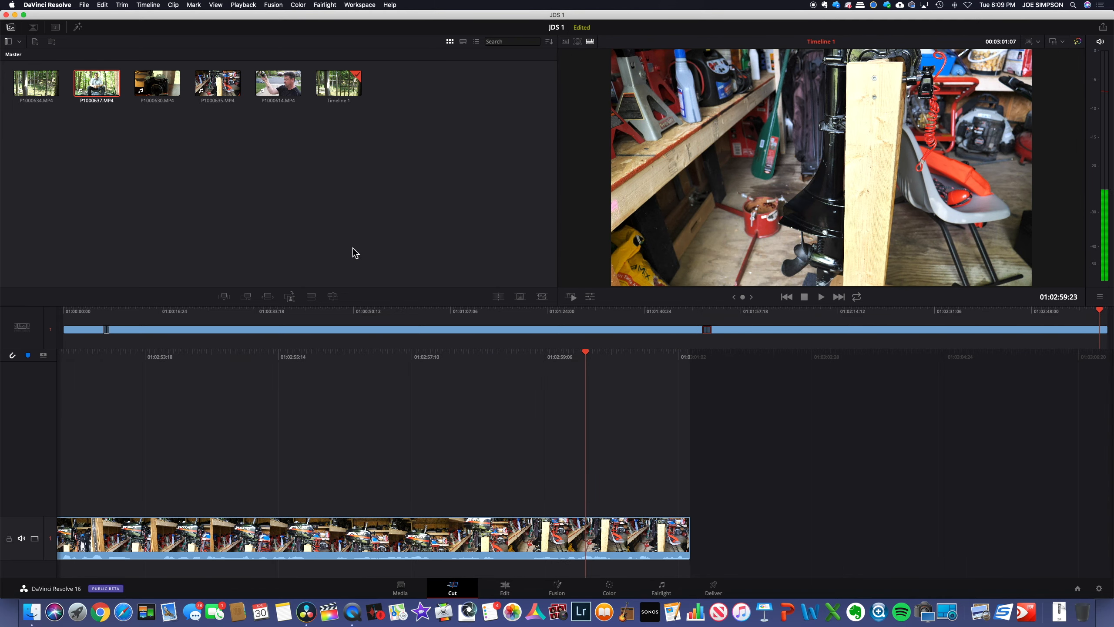
pyautogui.click(521, 297)
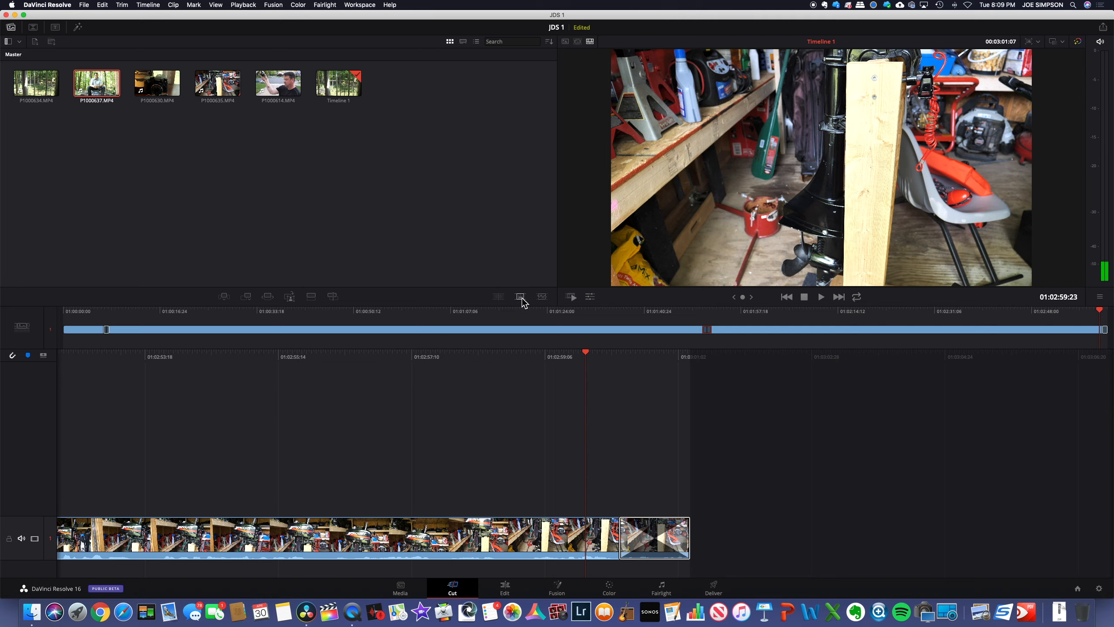
pyautogui.press('space')
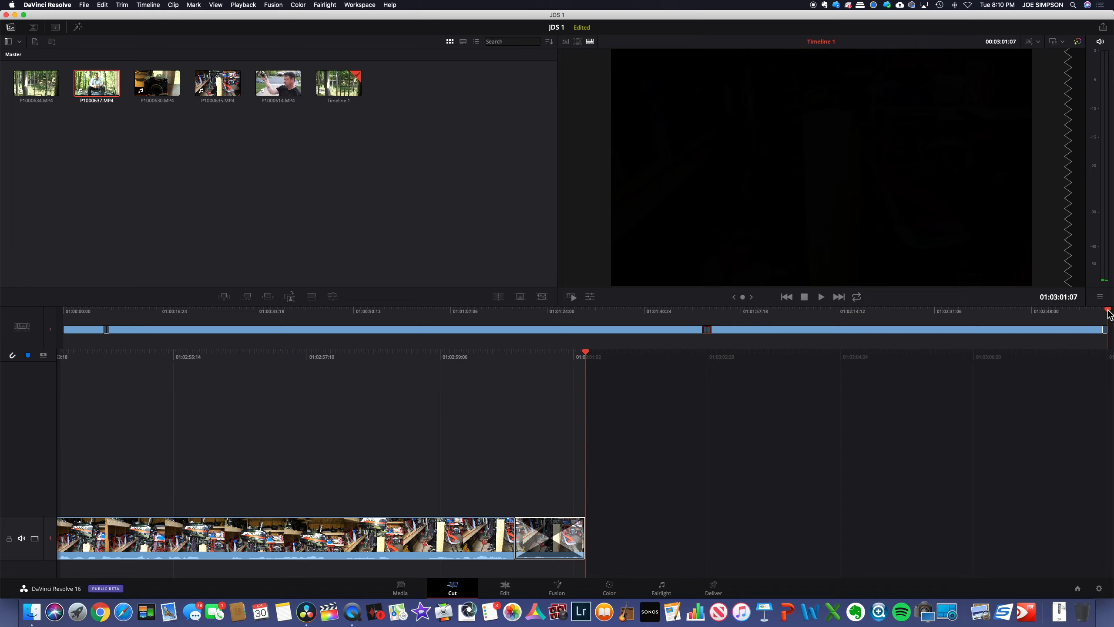
# Move the playhead to about 01:01:38:25, replace the second cut's dissolve with a plain Cut and scrub to about 01:01:35:23
pyautogui.moveTo(1107, 313); pyautogui.dragTo(633, 312)
pyautogui.click(499, 300)
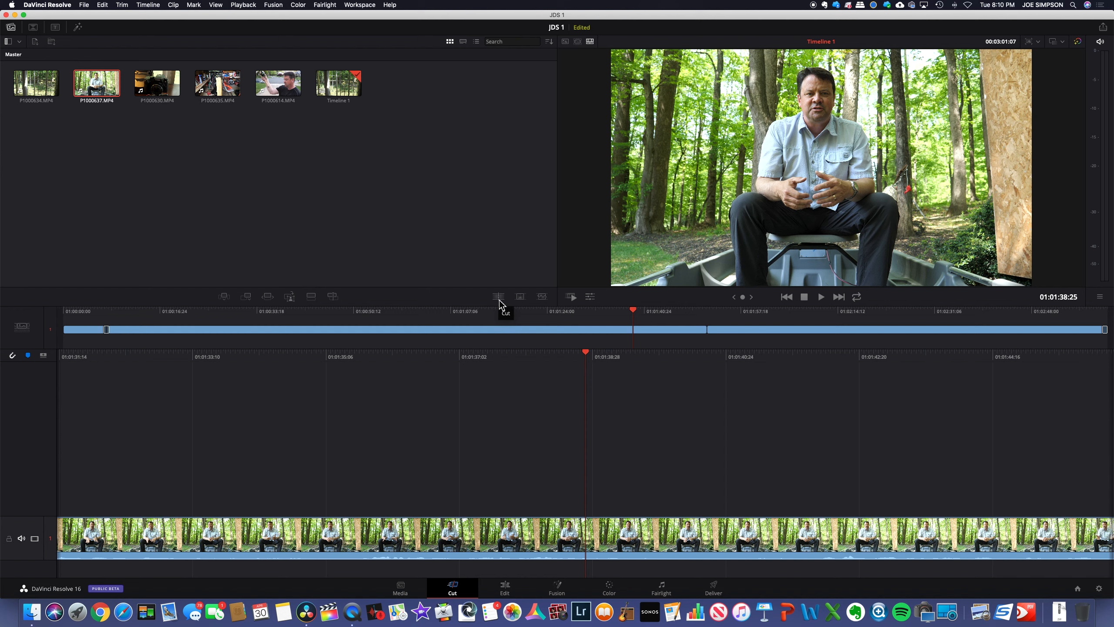
pyautogui.click(523, 298)
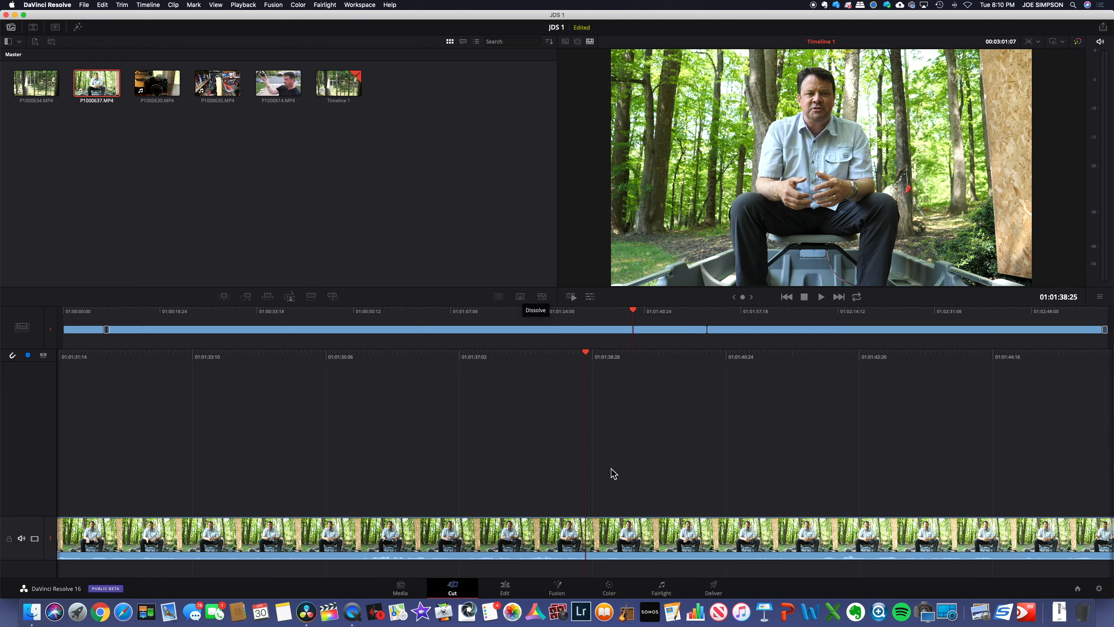
pyautogui.hscroll(-5, 714, 487)
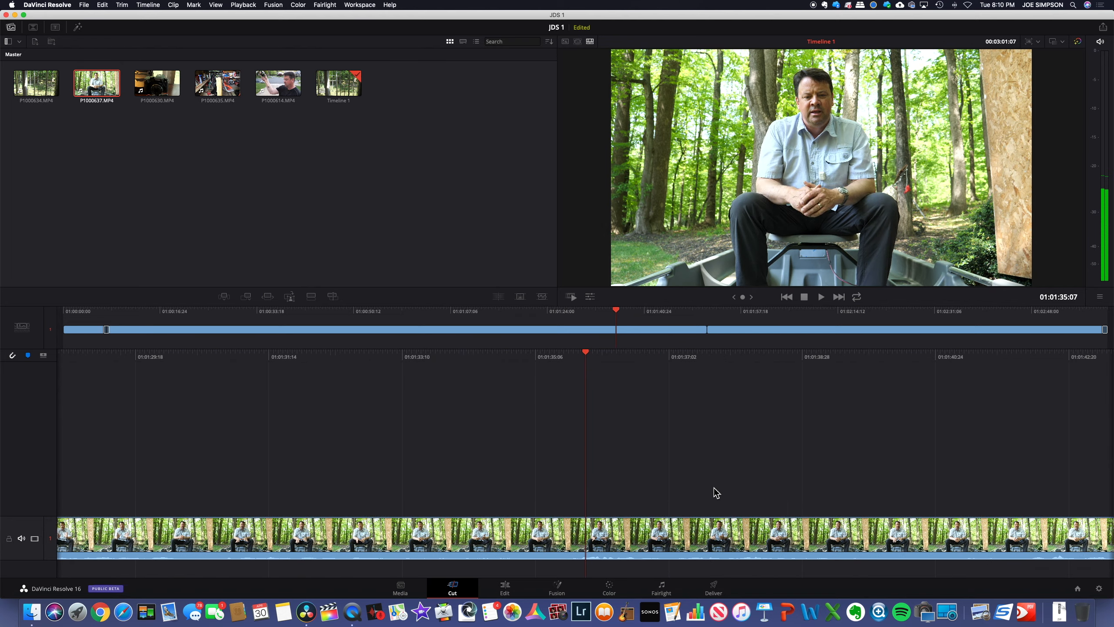
pyautogui.hscroll(-1, 714, 488)
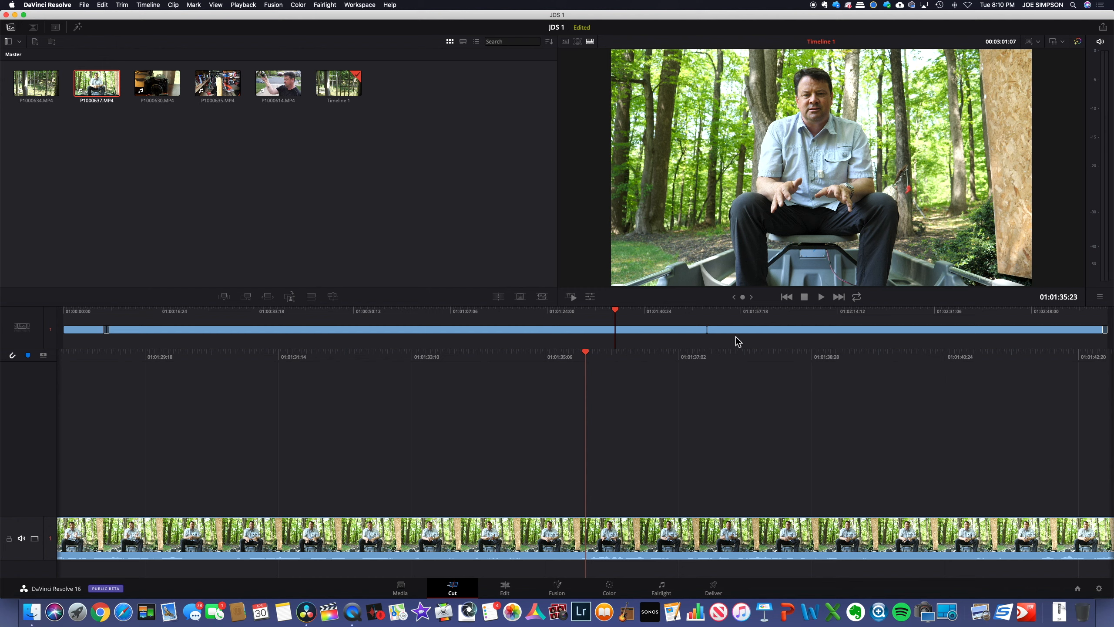
# Place the playhead on the second cut at about 01:01:51:20, add a Dissolve there and play through it
pyautogui.click(707, 316)
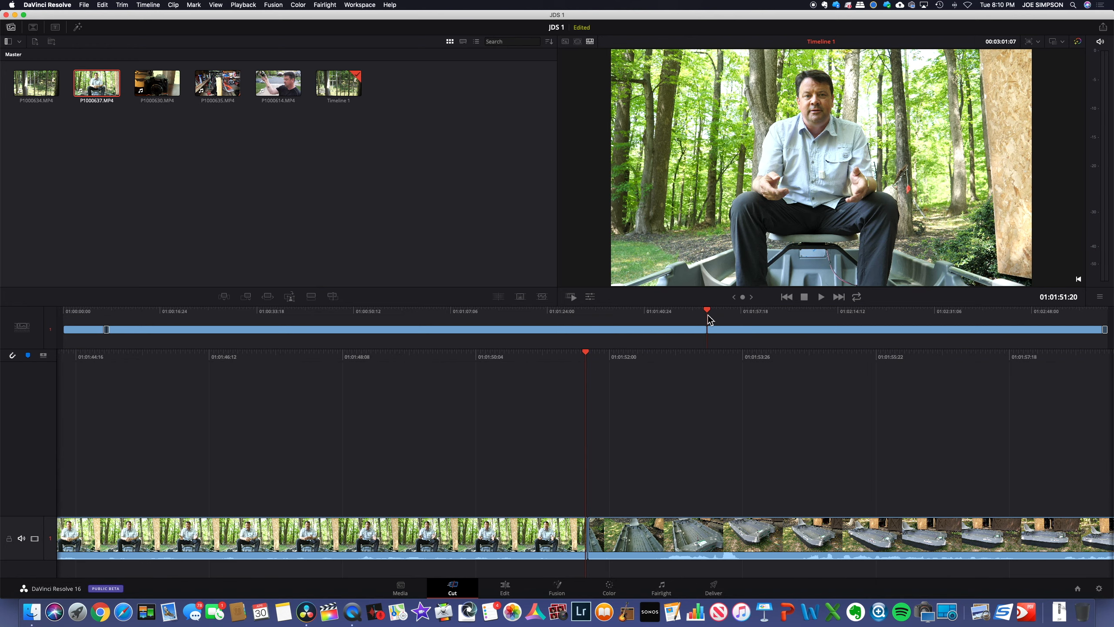
pyautogui.click(521, 297)
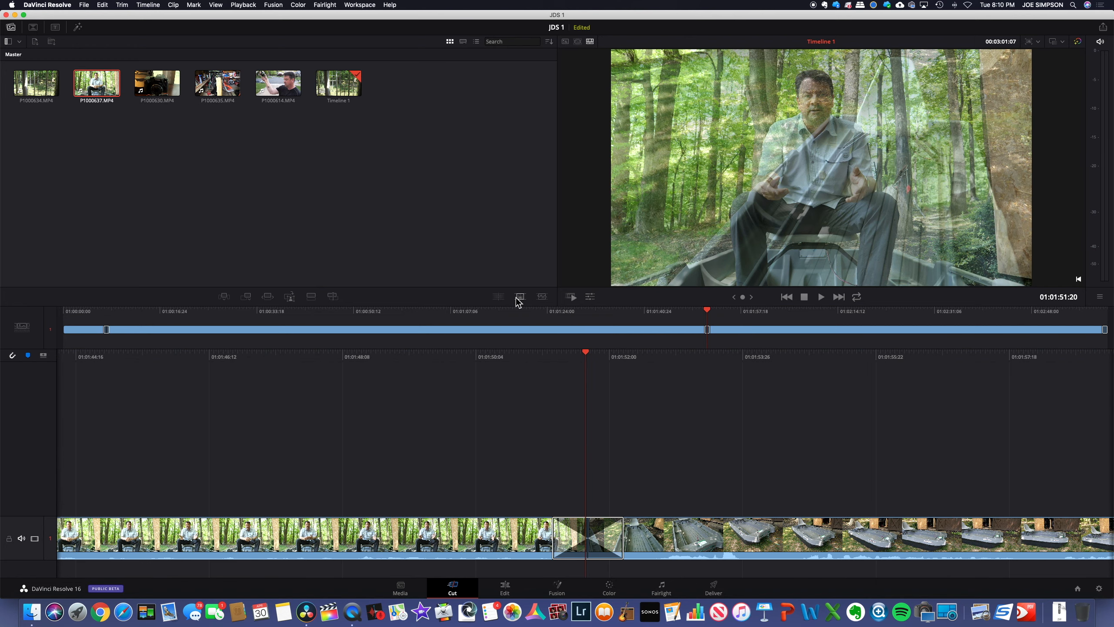
pyautogui.press('space')
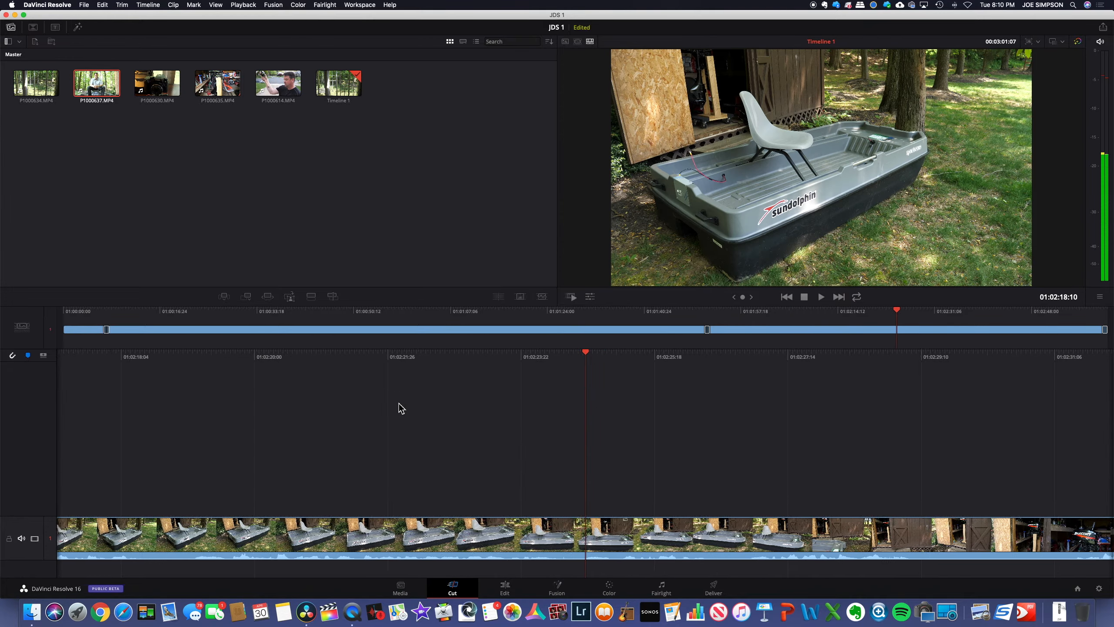
# Shuttle Timeline 1 in fast reverse to about 01:00:03:09, and play forward through the first dissolve to about 01:00:12:23
pyautogui.press('j')
pyautogui.press('j')
pyautogui.press('j')
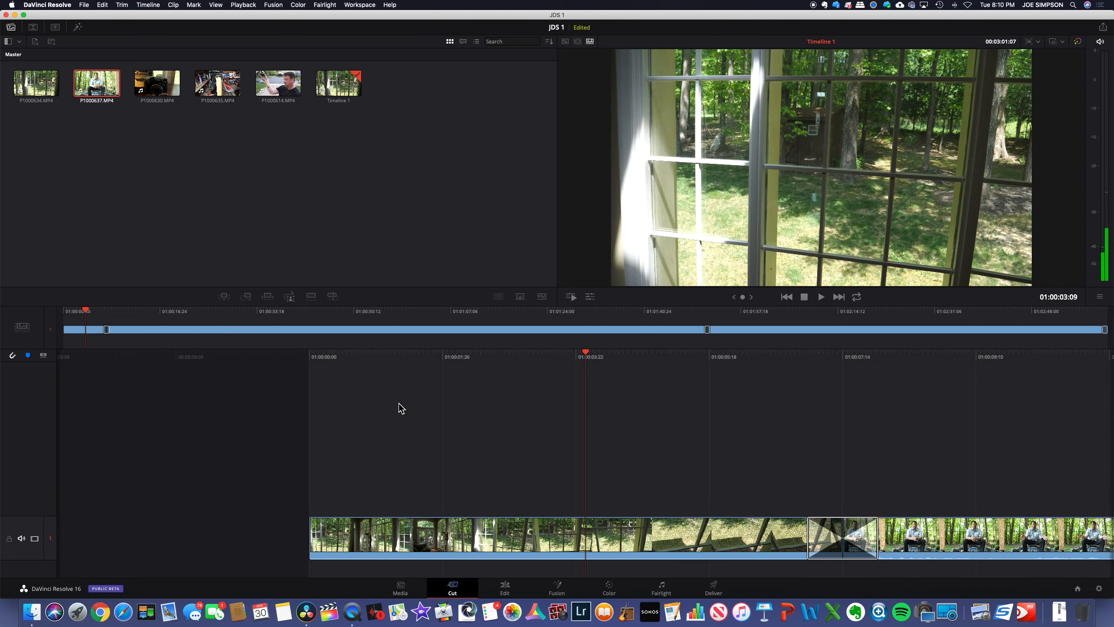
pyautogui.press('l')
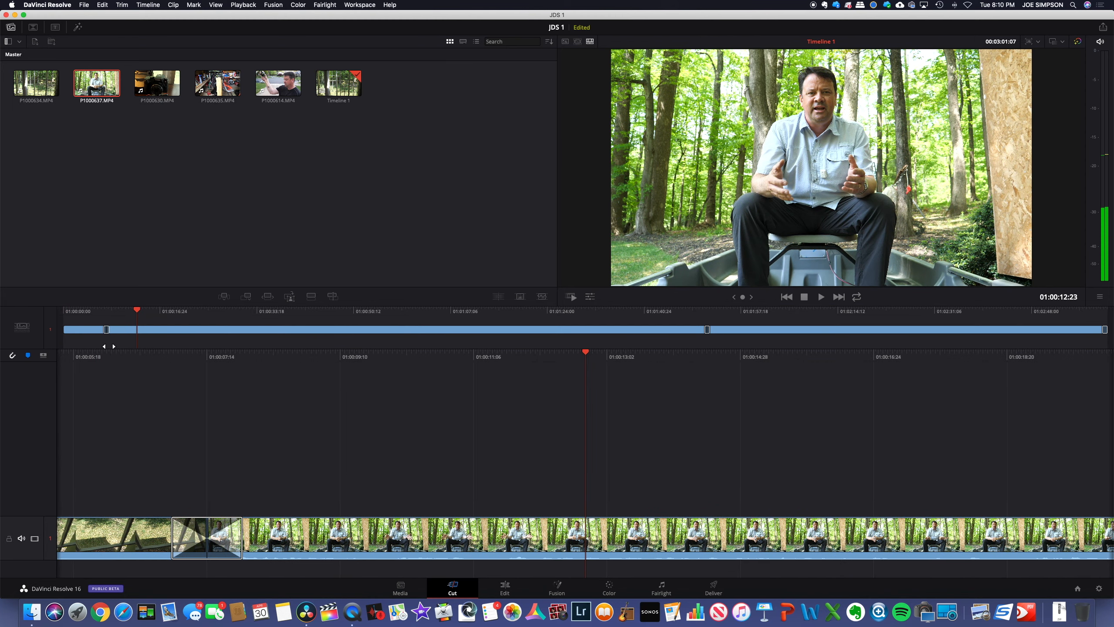
# From the timeline start, delete the second cut's Cross Dissolve, and add a Dissolve there again with the playhead at about 01:01:51:22
pyautogui.click(64, 312)
pyautogui.click(77, 330)
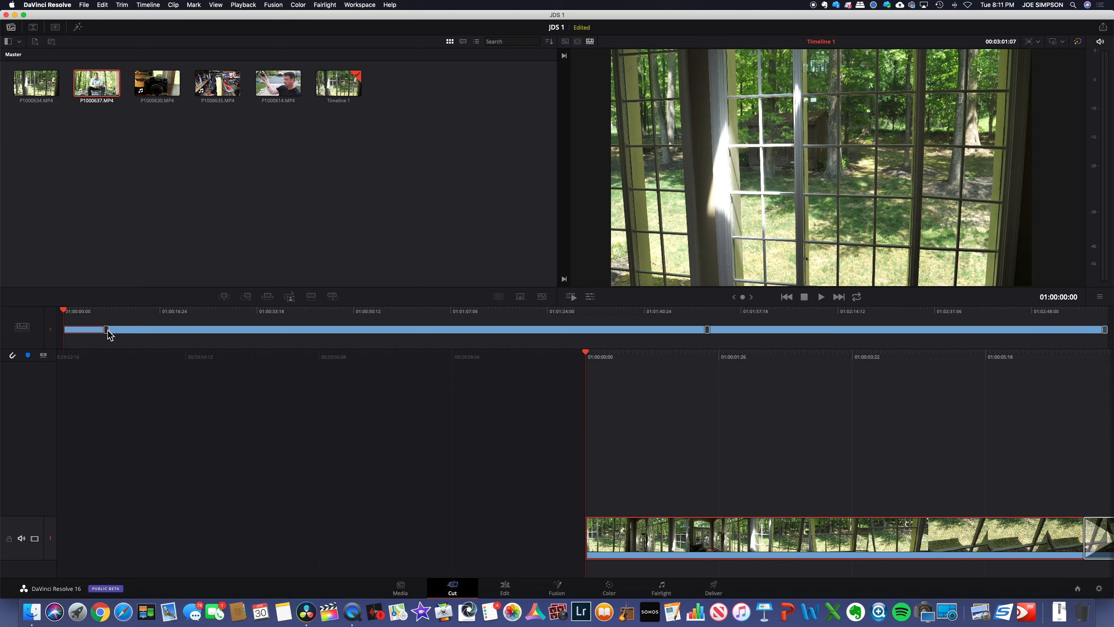
pyautogui.click(708, 329)
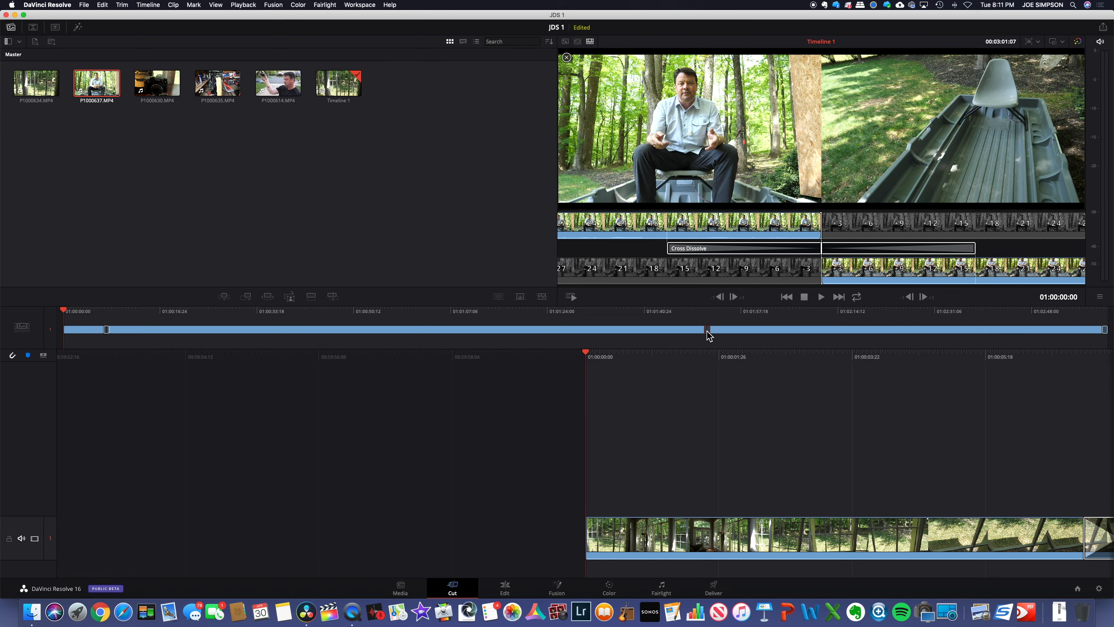
pyautogui.press('Delete')
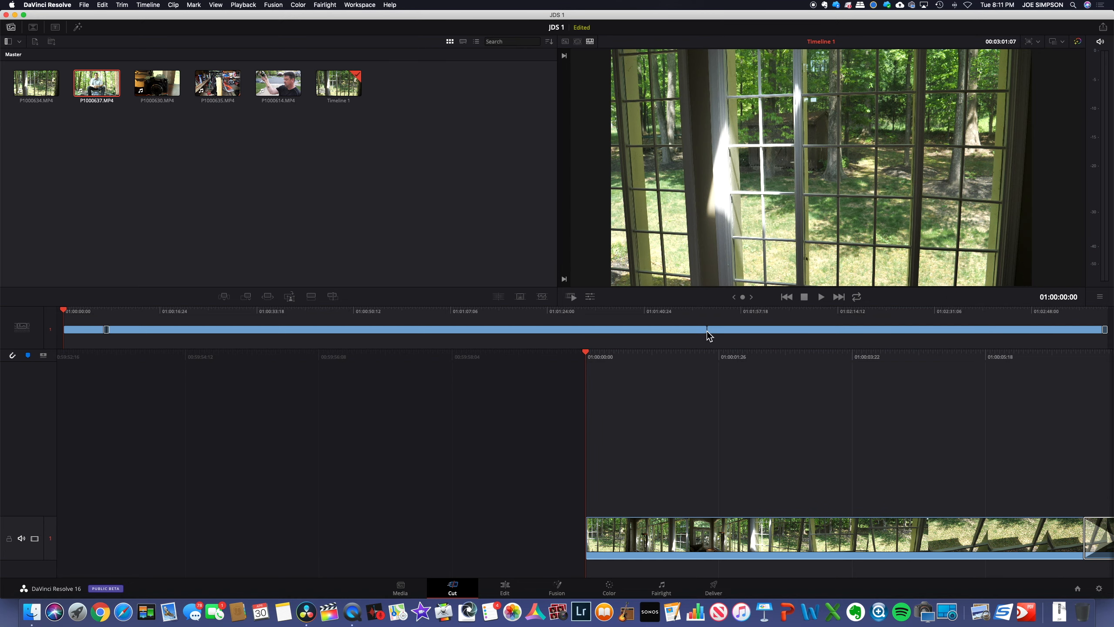
pyautogui.click(708, 310)
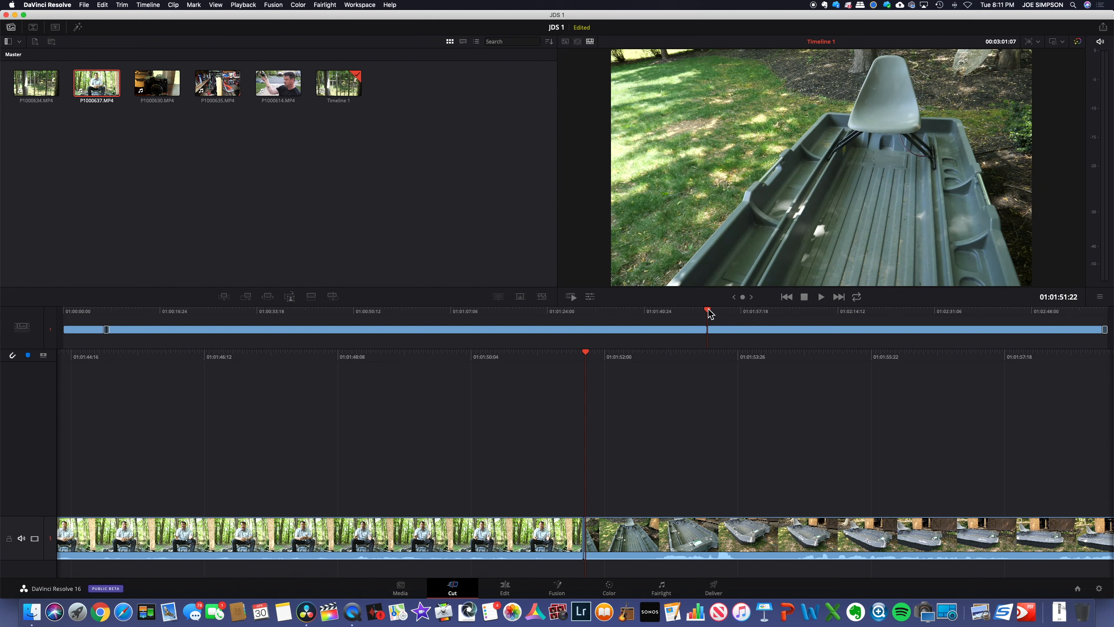
pyautogui.click(521, 299)
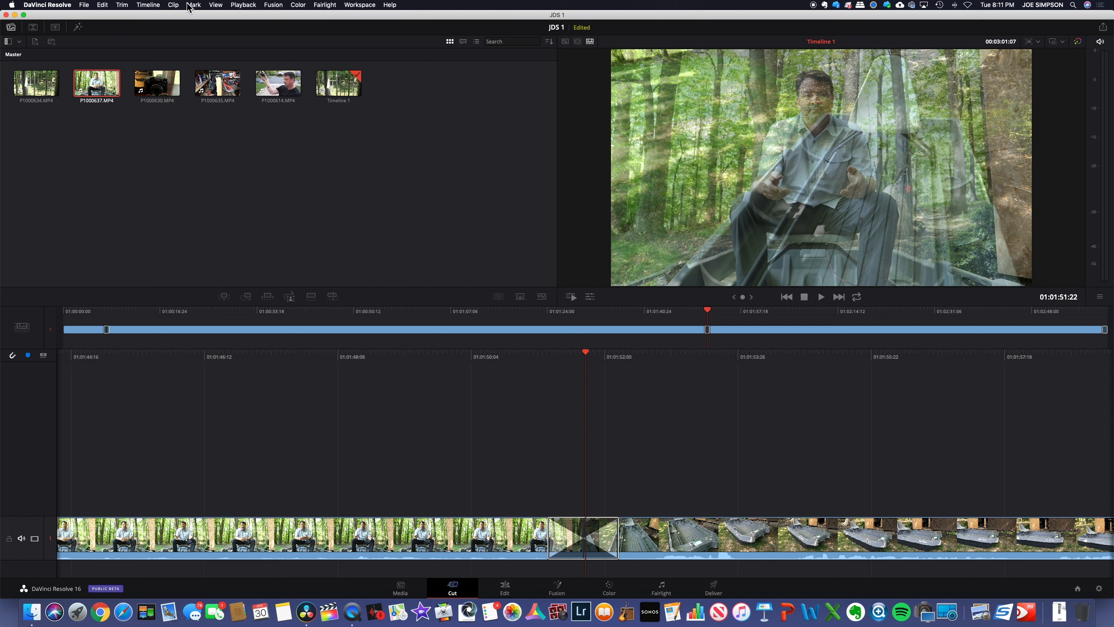
pyautogui.click(174, 6)
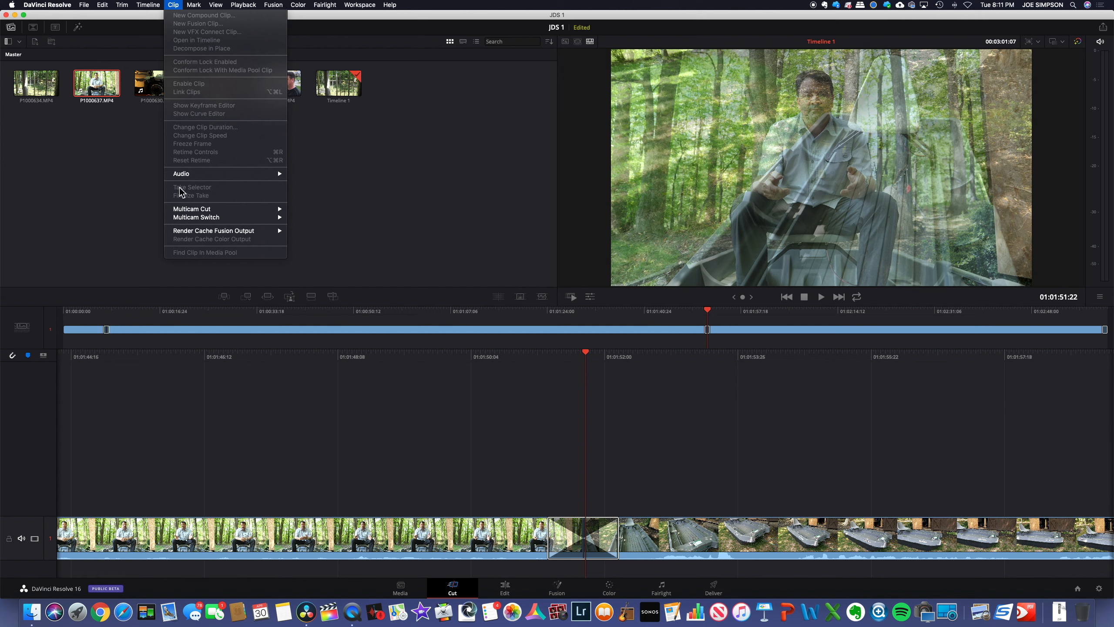
pyautogui.click(122, 216)
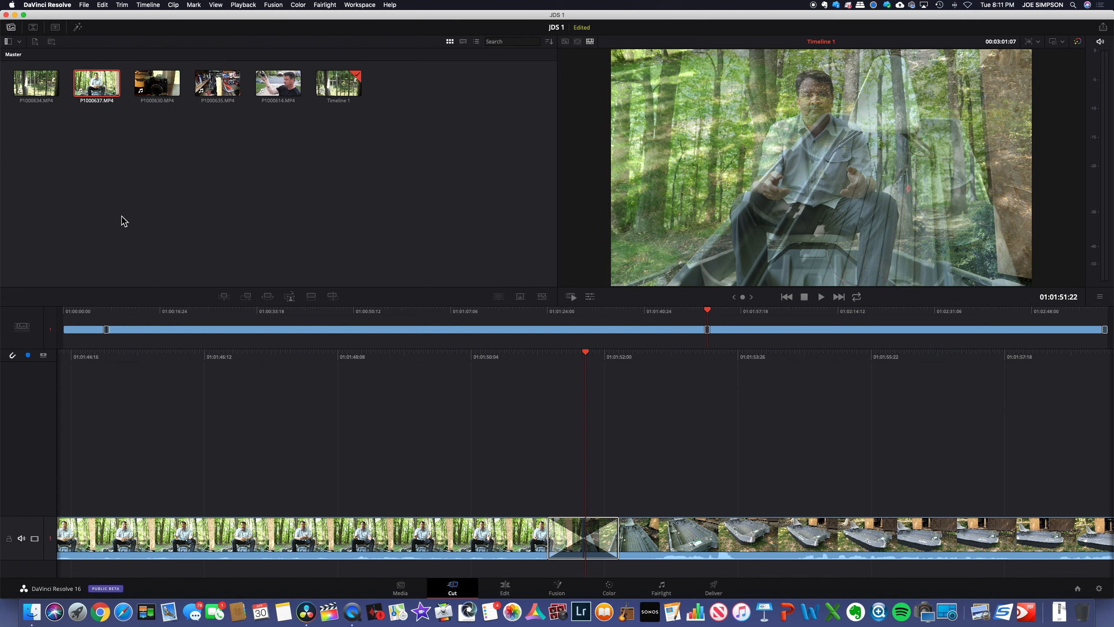
pyautogui.click(146, 6)
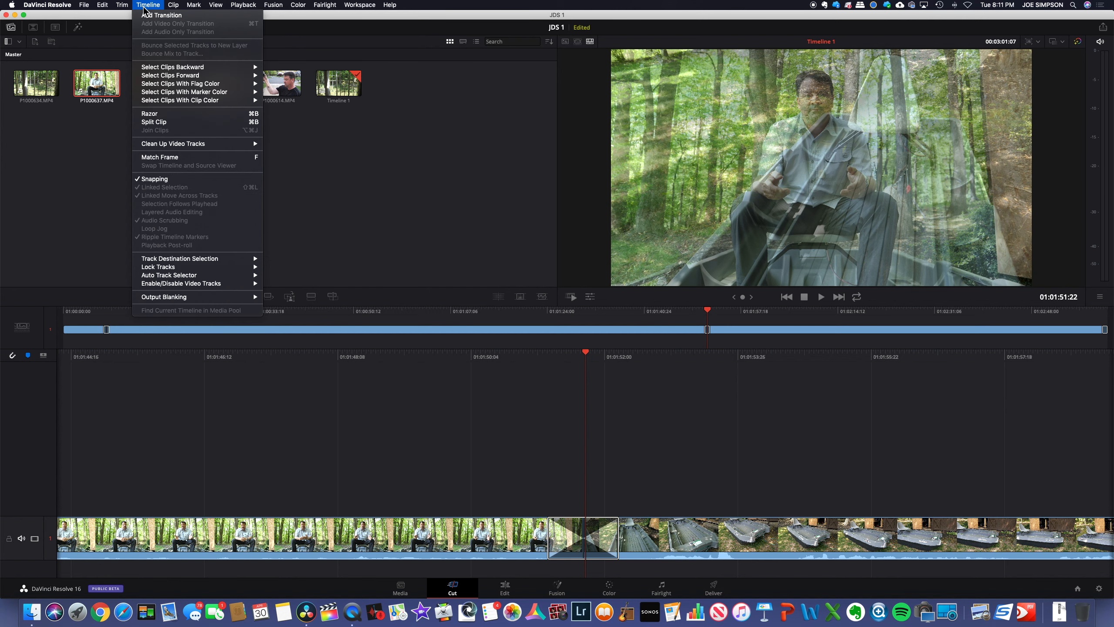
pyautogui.click(77, 223)
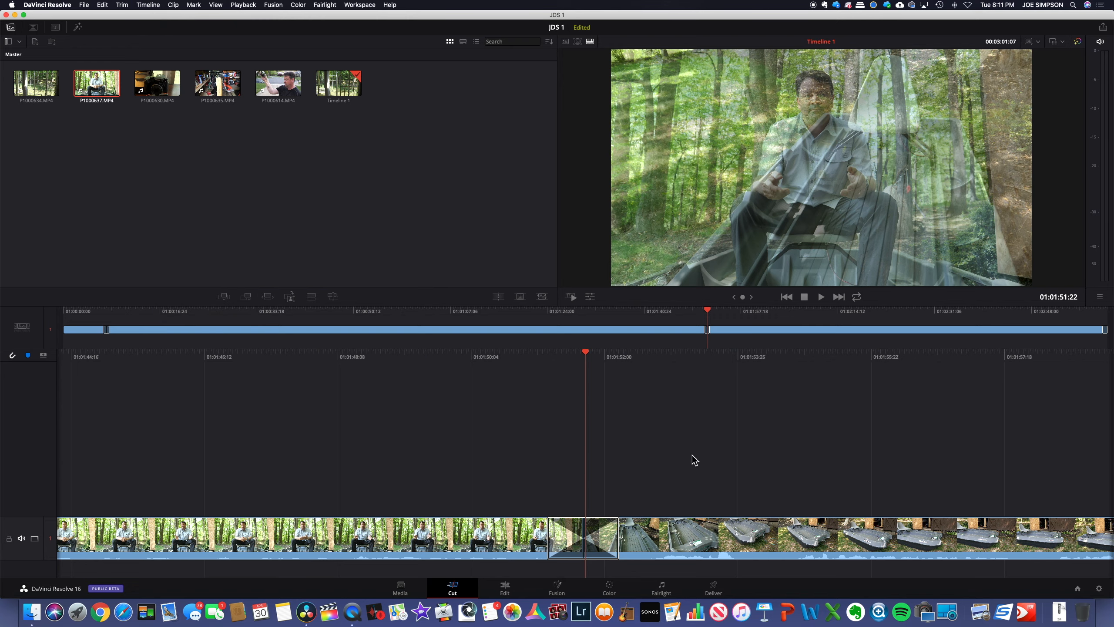
# Scrub Timeline 1 back to about 01:01:06:13 and compare the viewer's Source Clip, Source Tape and Timeline modes, ending on Source Tape
pyautogui.hscroll(-20, 692, 454)
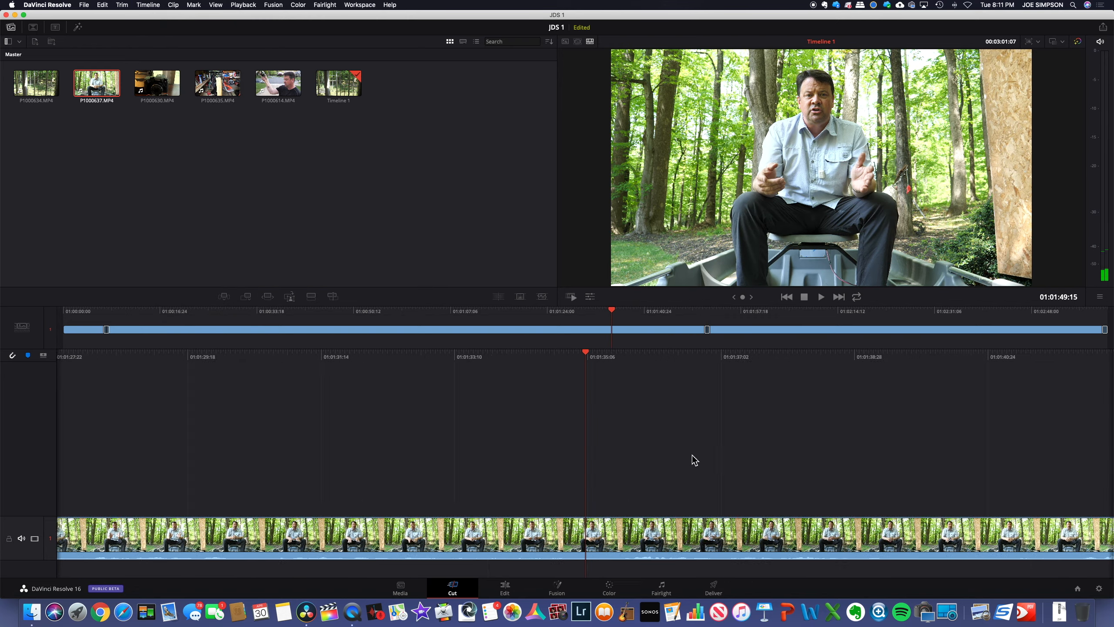
pyautogui.hscroll(-20, 692, 454)
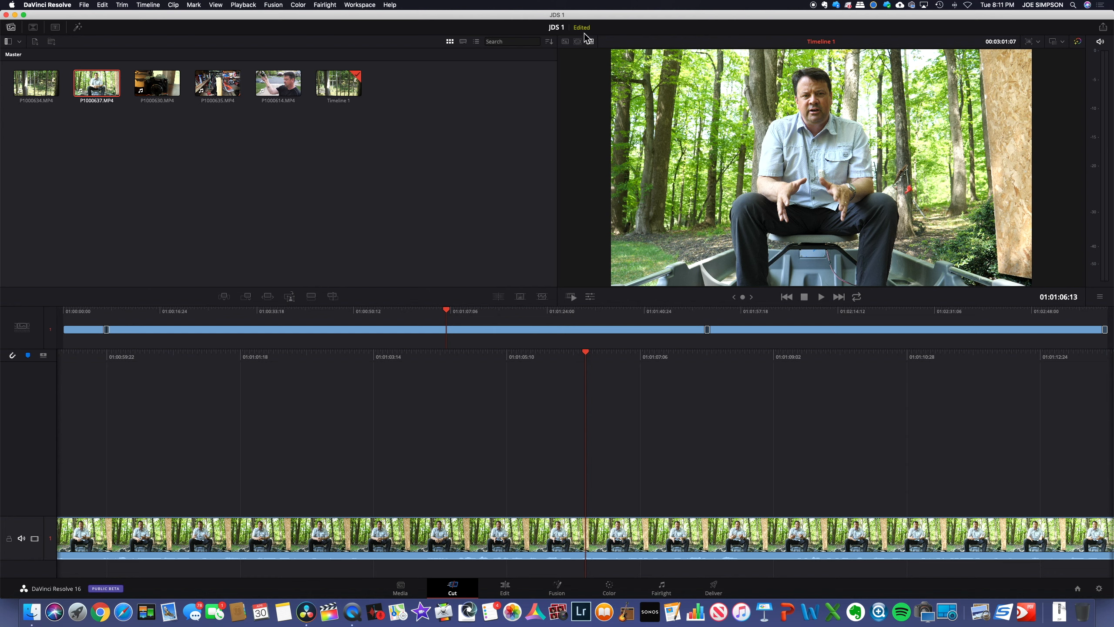
pyautogui.click(566, 45)
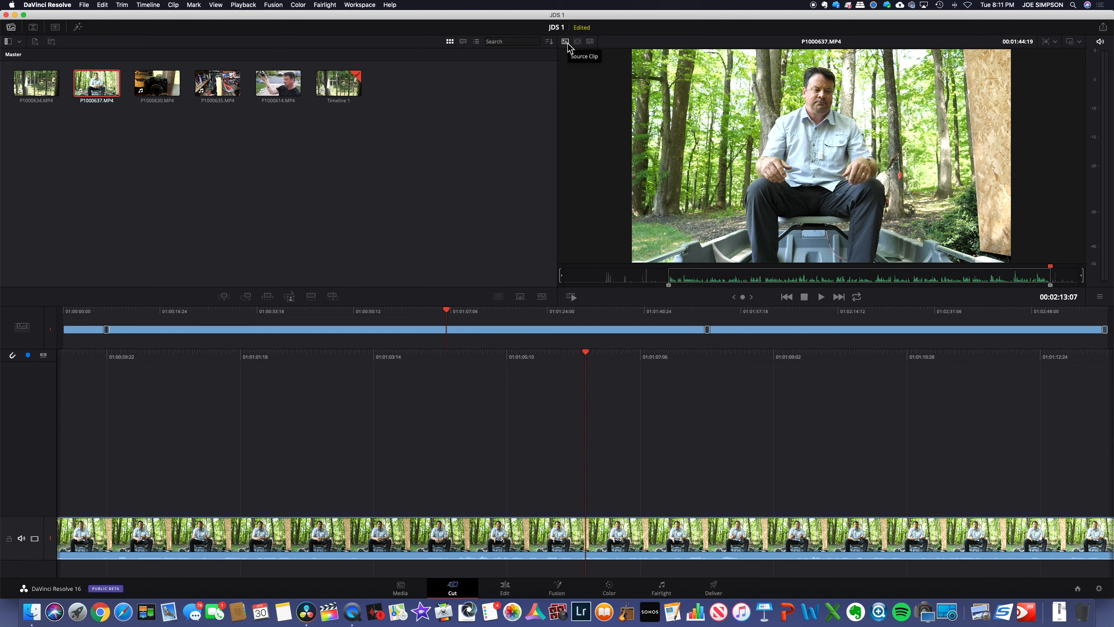
pyautogui.click(577, 41)
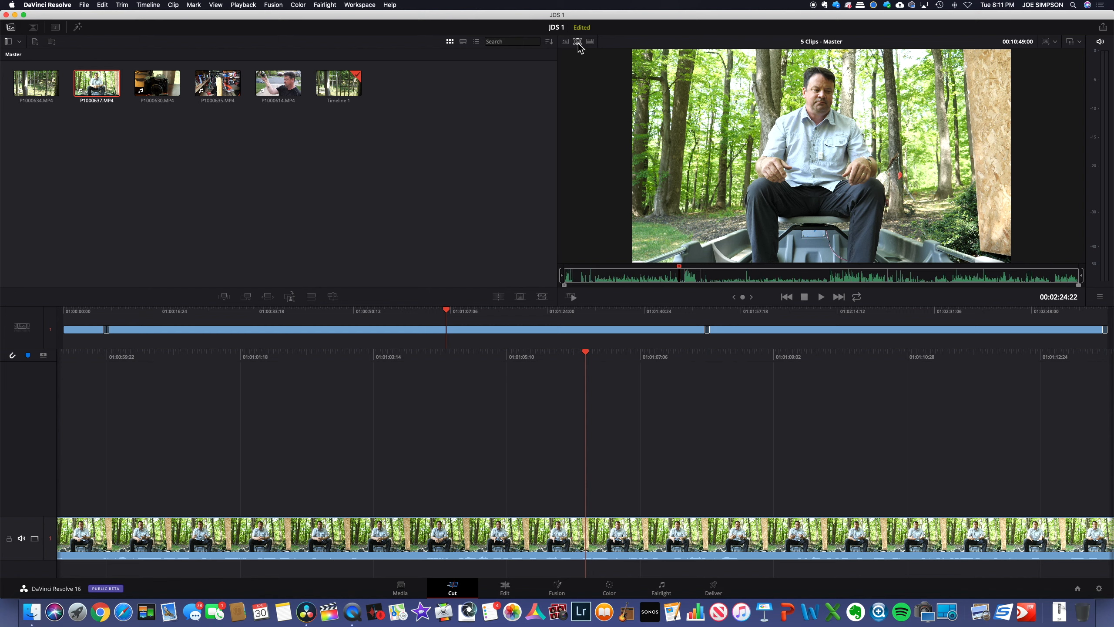
pyautogui.click(590, 41)
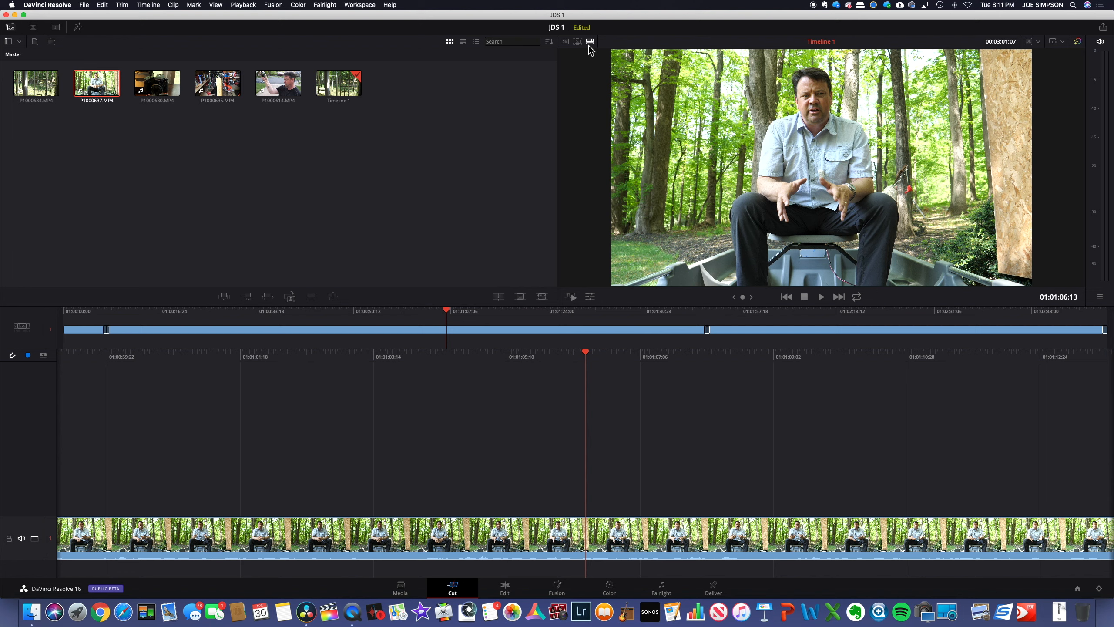
pyautogui.click(565, 42)
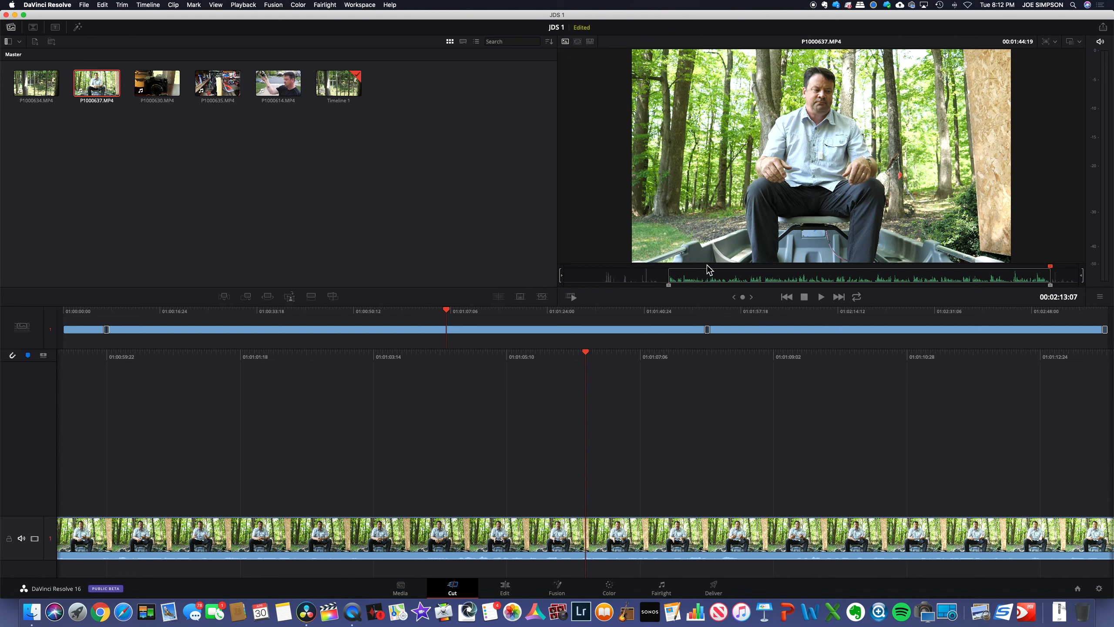
pyautogui.click(578, 42)
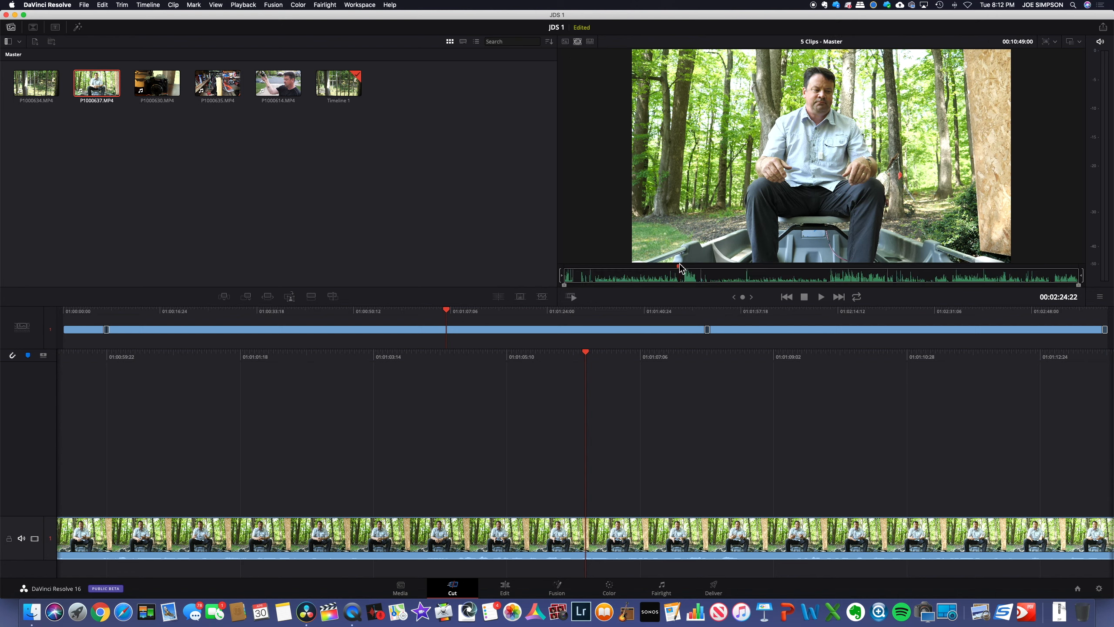
# Scrub the source tape of the Master clips out to about 00:09:59:17, back to its start and on to about 00:00:42:25
pyautogui.moveTo(679, 266); pyautogui.dragTo(590, 262)
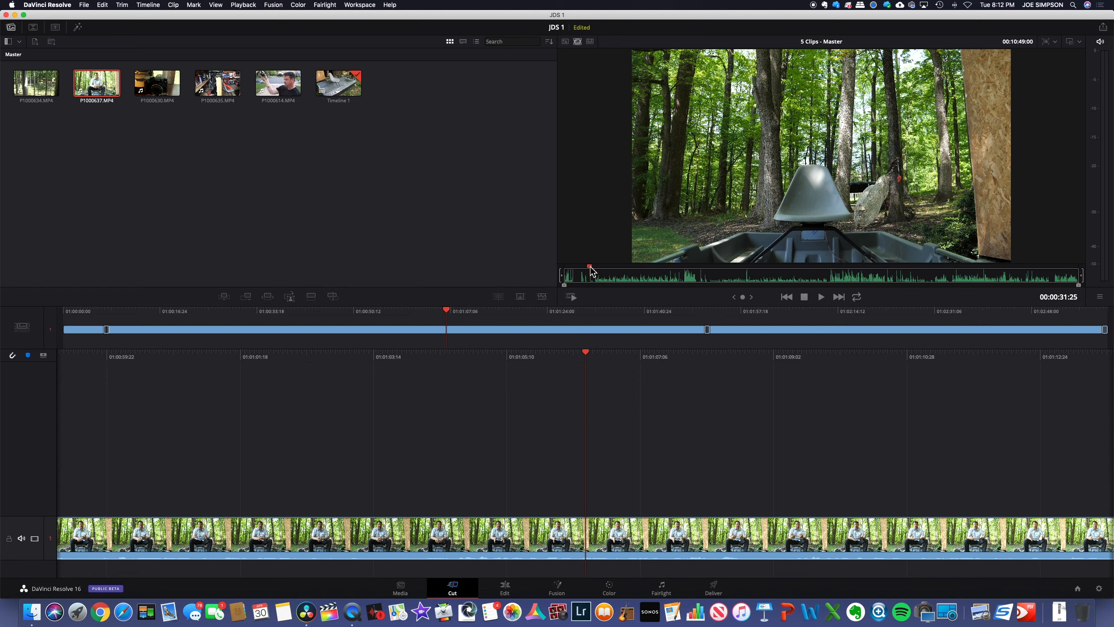
pyautogui.click(634, 266)
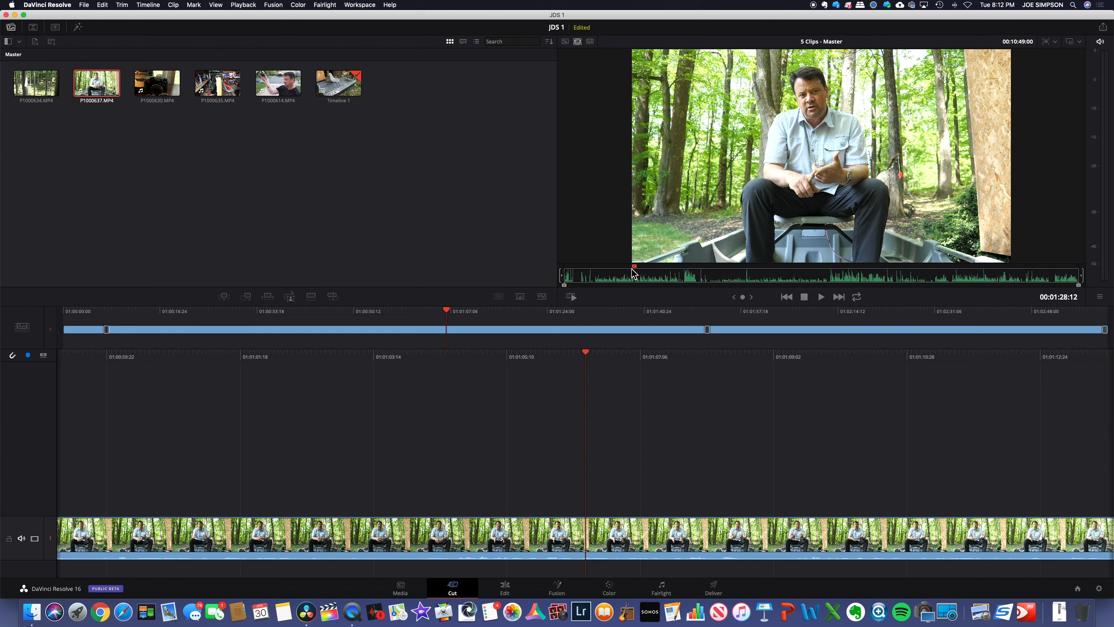
pyautogui.moveTo(636, 266); pyautogui.dragTo(1040, 267)
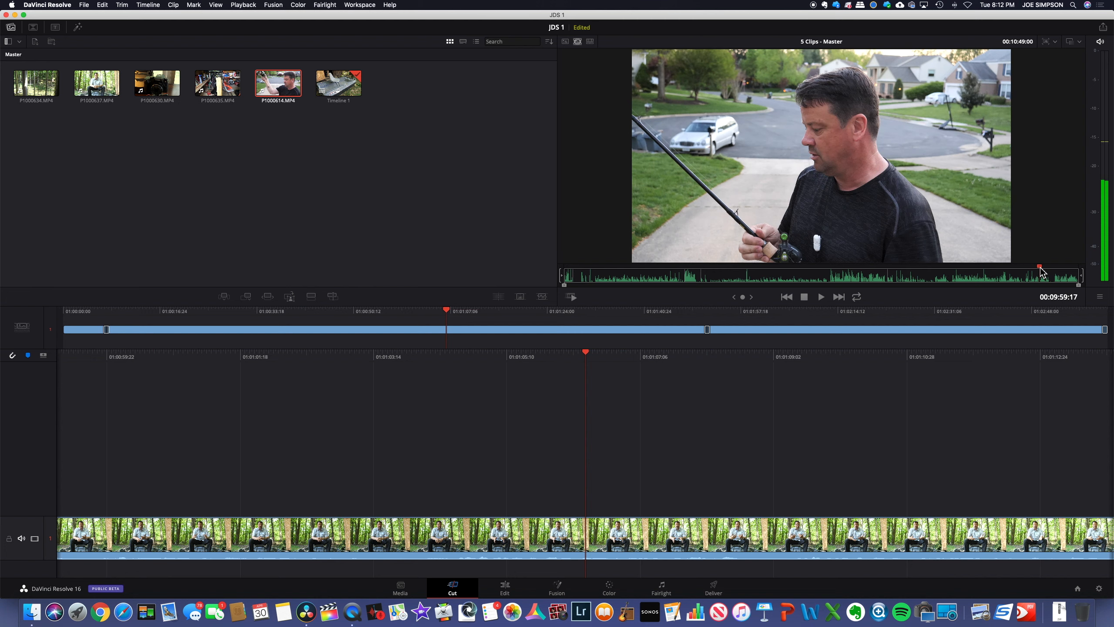
pyautogui.click(597, 278)
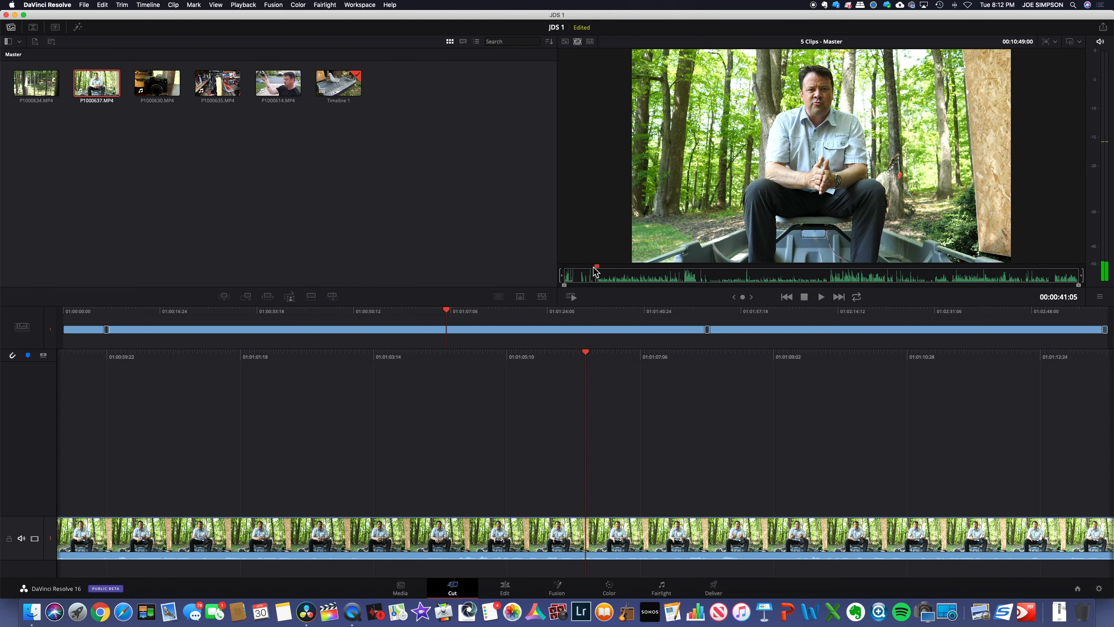
pyautogui.moveTo(597, 266); pyautogui.dragTo(553, 266)
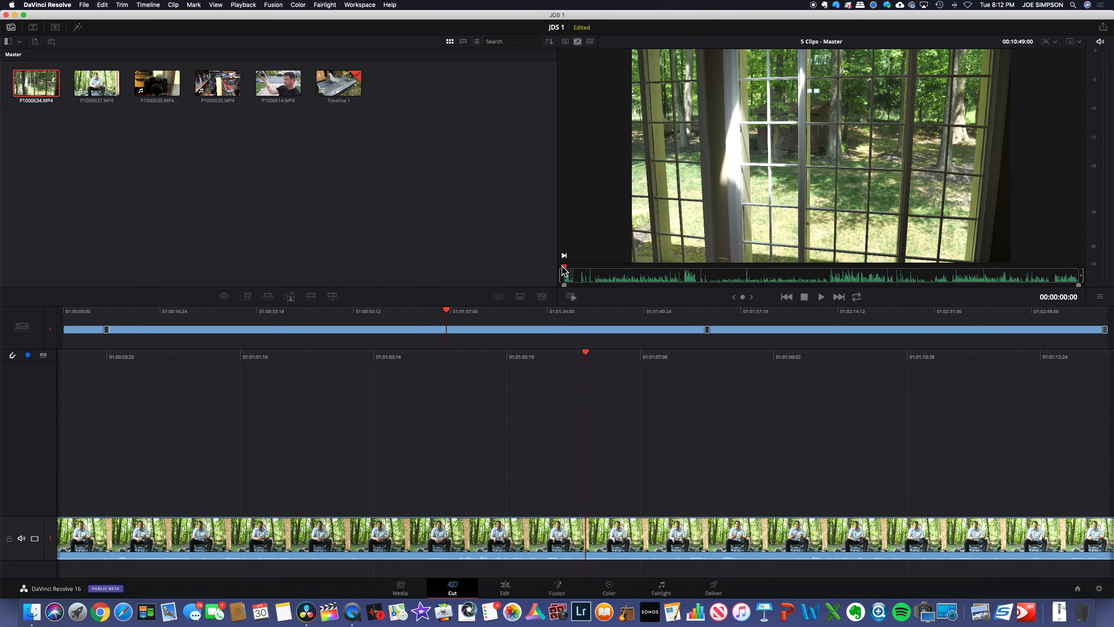
pyautogui.moveTo(571, 272); pyautogui.dragTo(600, 272)
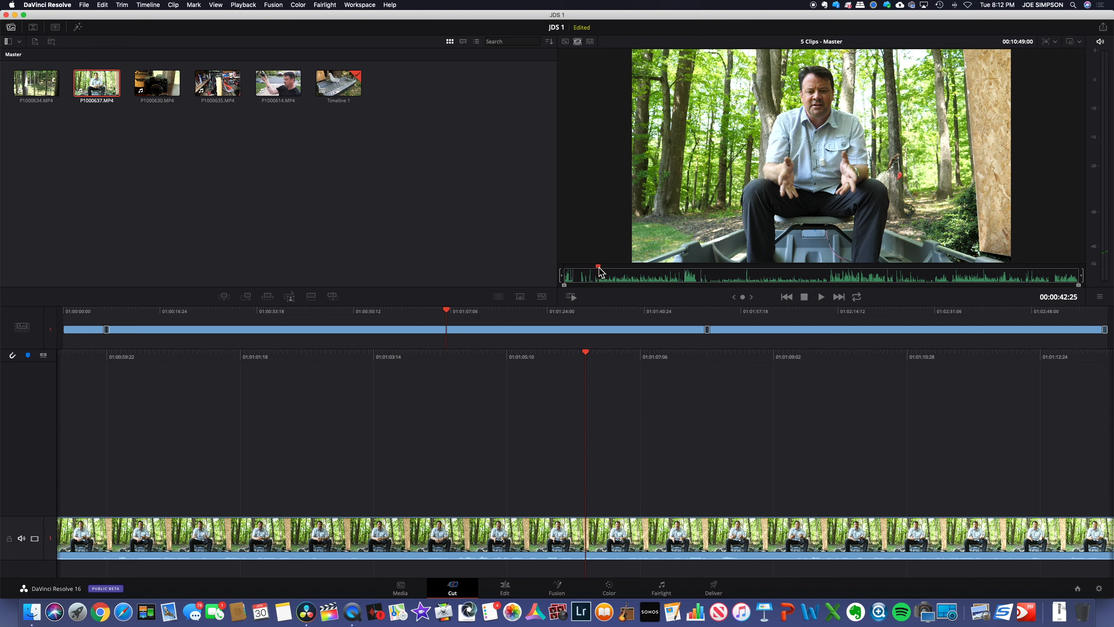
# Mark P1000634.MP4 on the source tape from its start to about 00:00:03:12 and append that range to Timeline 1
pyautogui.moveTo(600, 272); pyautogui.dragTo(565, 272)
pyautogui.press('space')
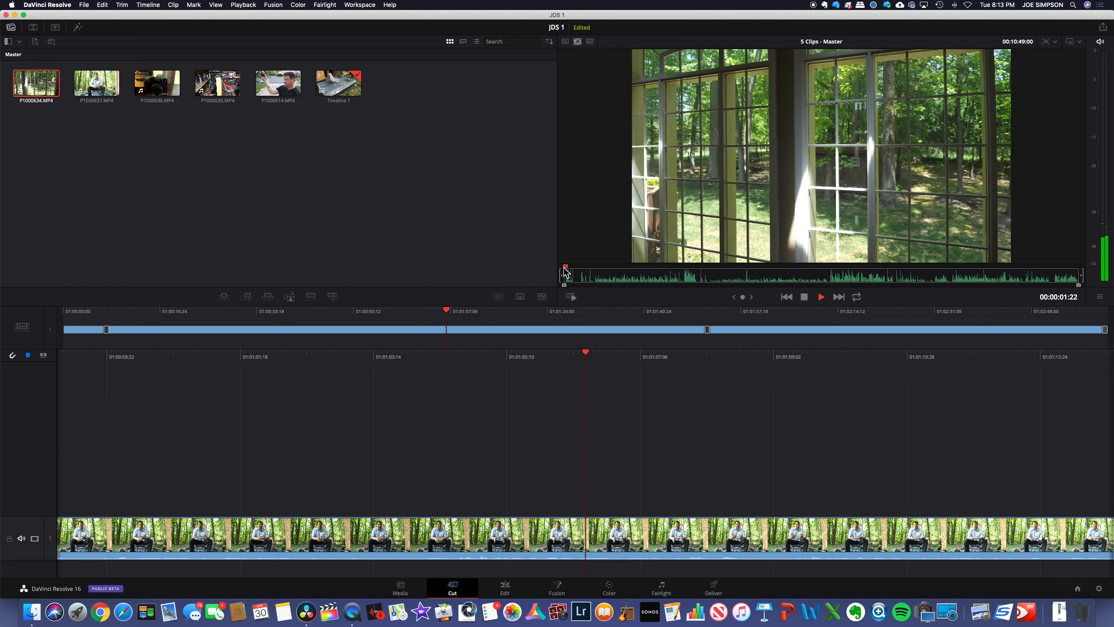
pyautogui.press('space')
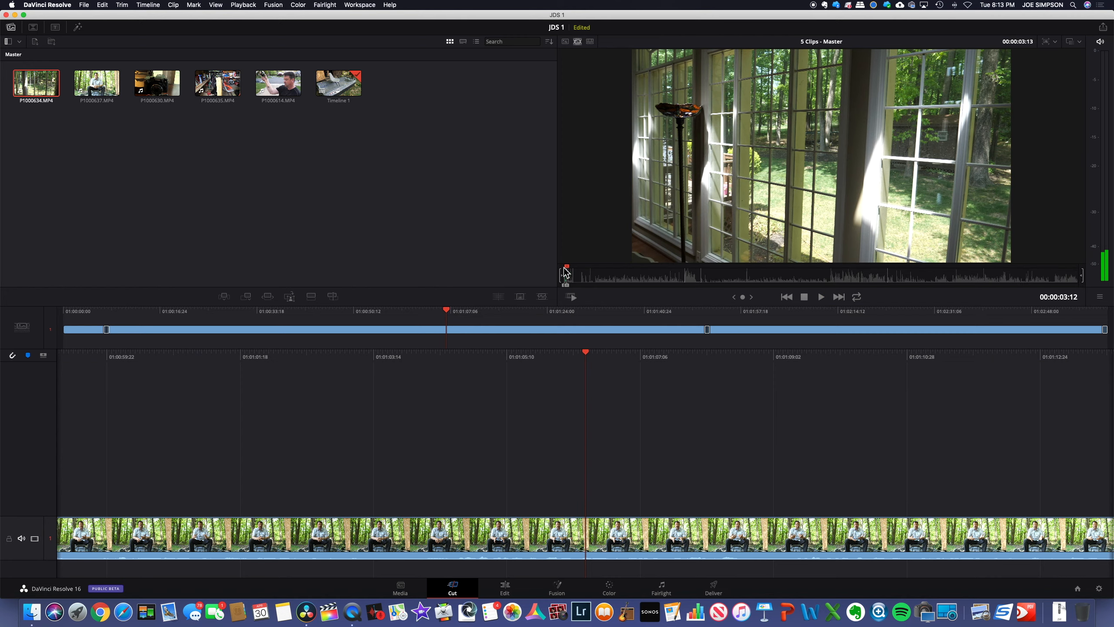
pyautogui.click(245, 296)
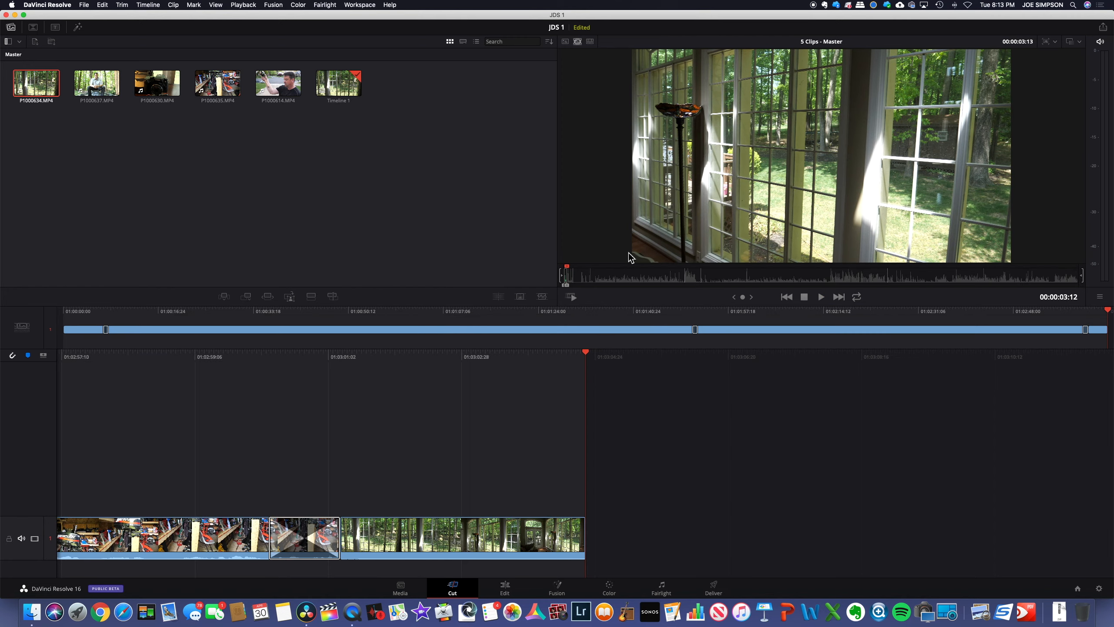
# Mark a range of about 00:00:07:19 ending at about 00:00:36:21 in P1000637.MP4 on the source tape and append it to Timeline 1
pyautogui.click(589, 270)
pyautogui.press('space')
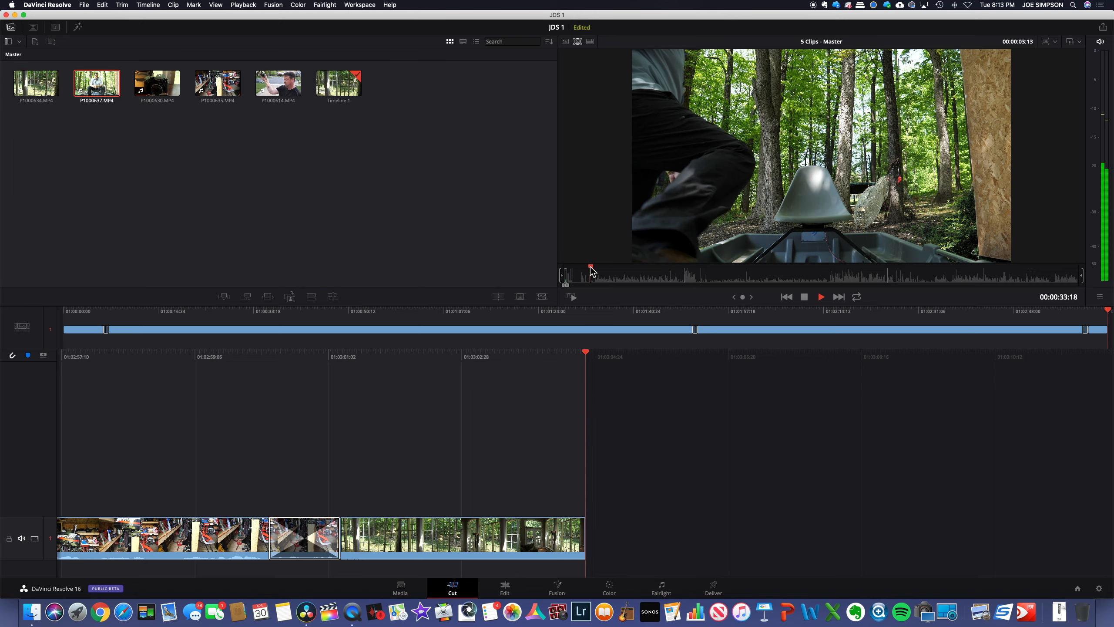
pyautogui.press('space')
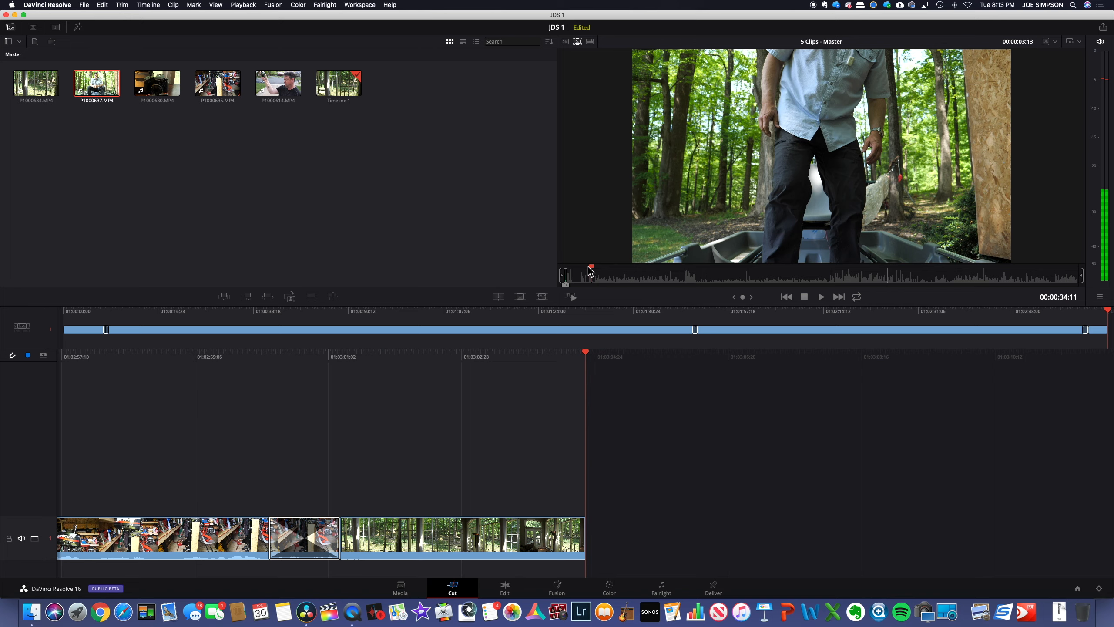
pyautogui.click(588, 269)
pyautogui.press('space')
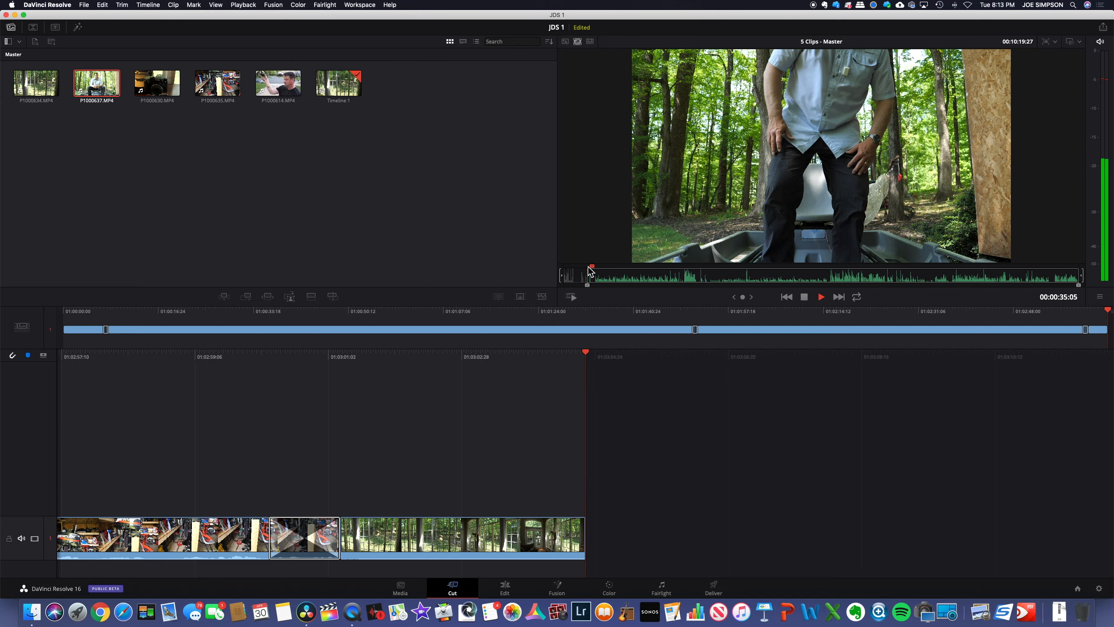
pyautogui.press('space')
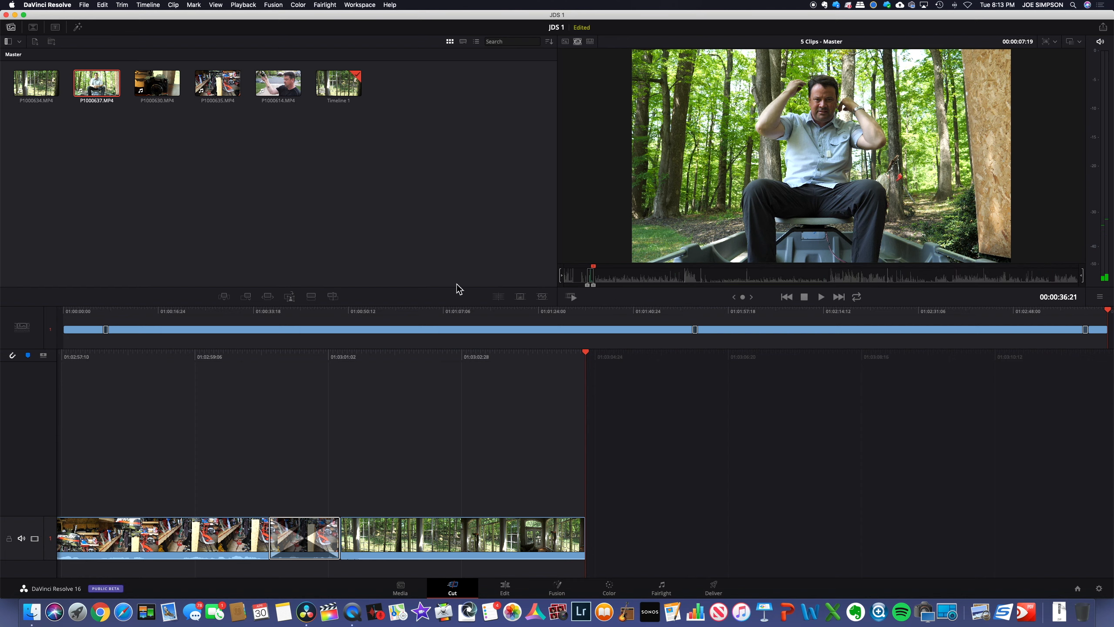
pyautogui.click(245, 296)
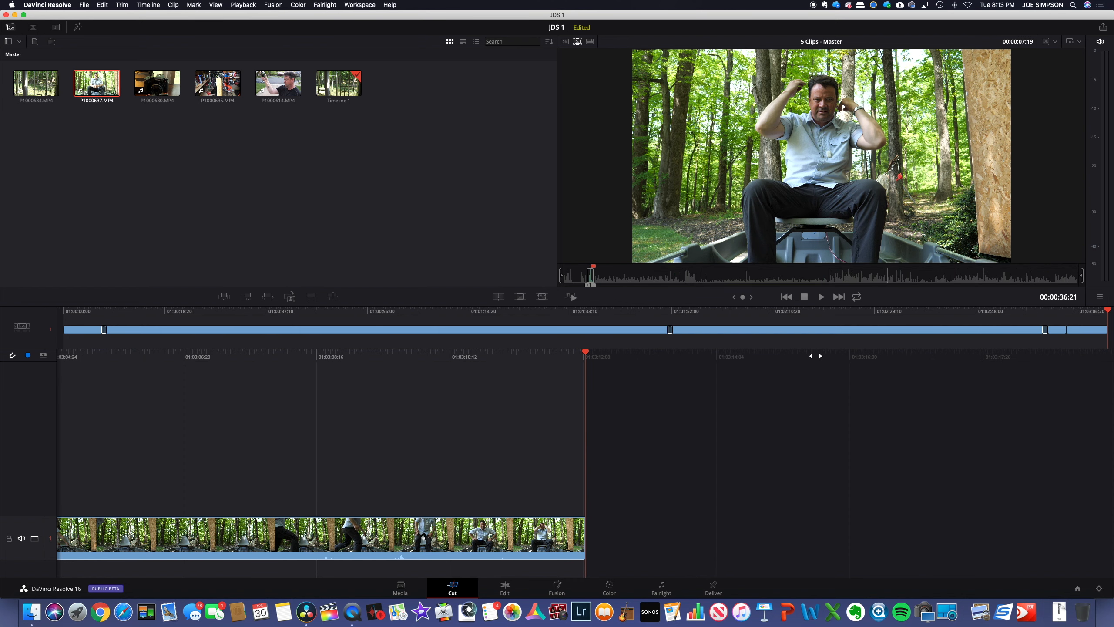
# Mark a range of about 00:00:12:07 starting at about 00:02:36:14 in P1000630.MP4 on the source tape and append it to Timeline 1
pyautogui.moveTo(599, 272); pyautogui.dragTo(691, 274)
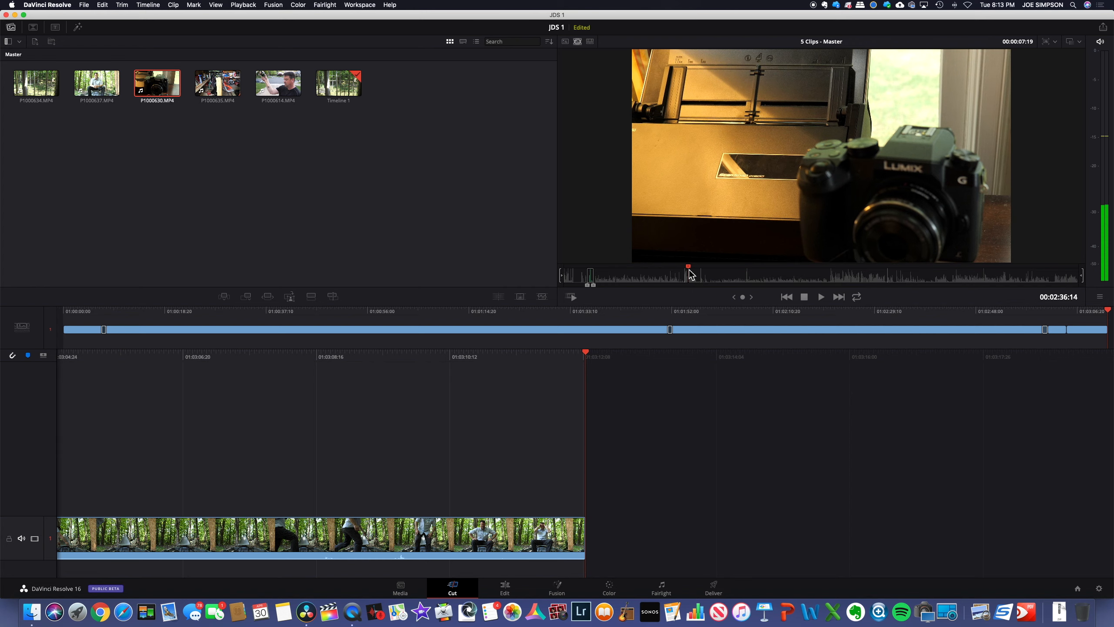
pyautogui.press('space')
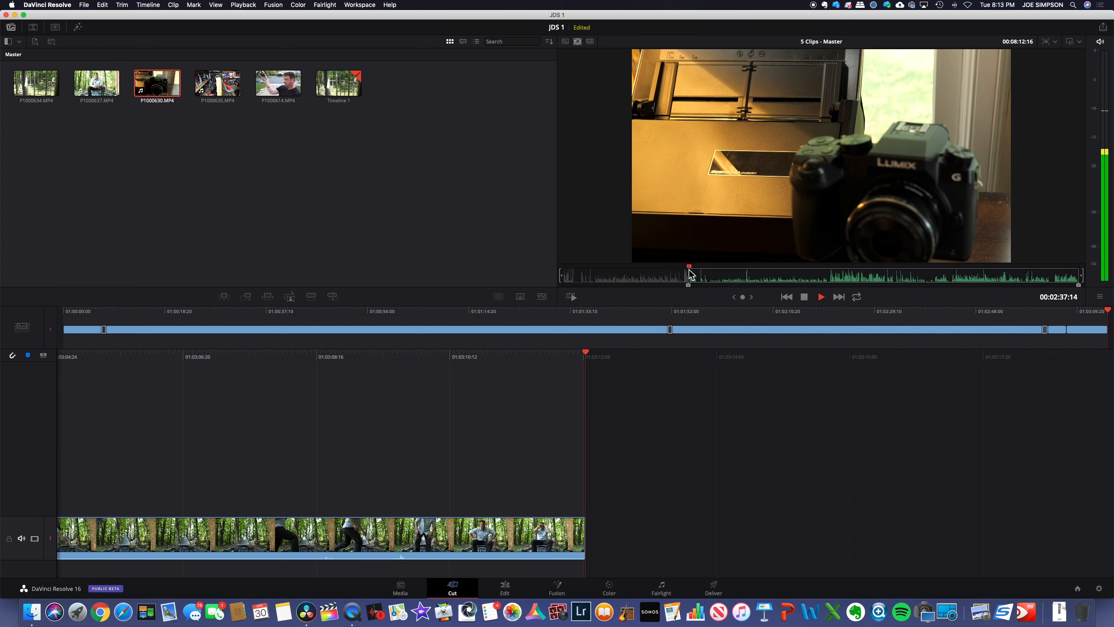
pyautogui.press('space')
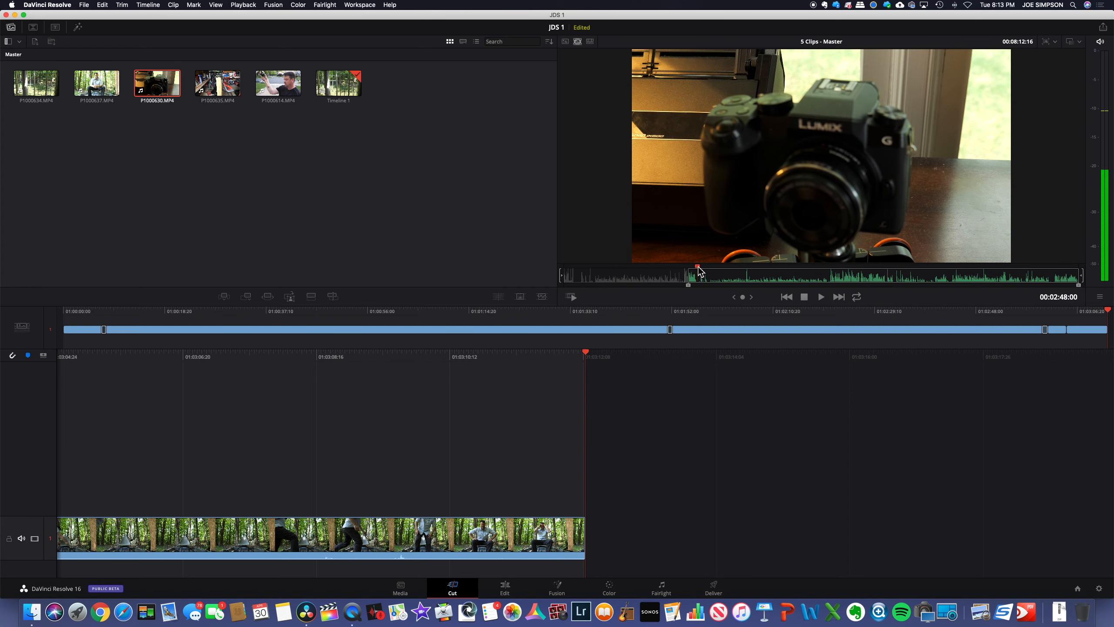
pyautogui.press('o')
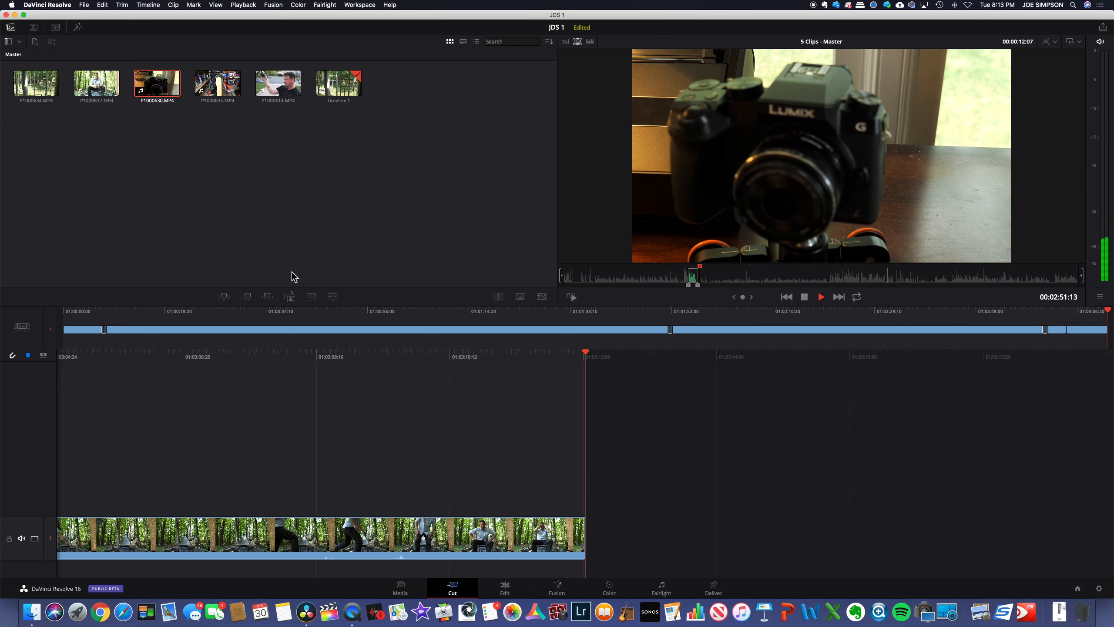
pyautogui.click(247, 297)
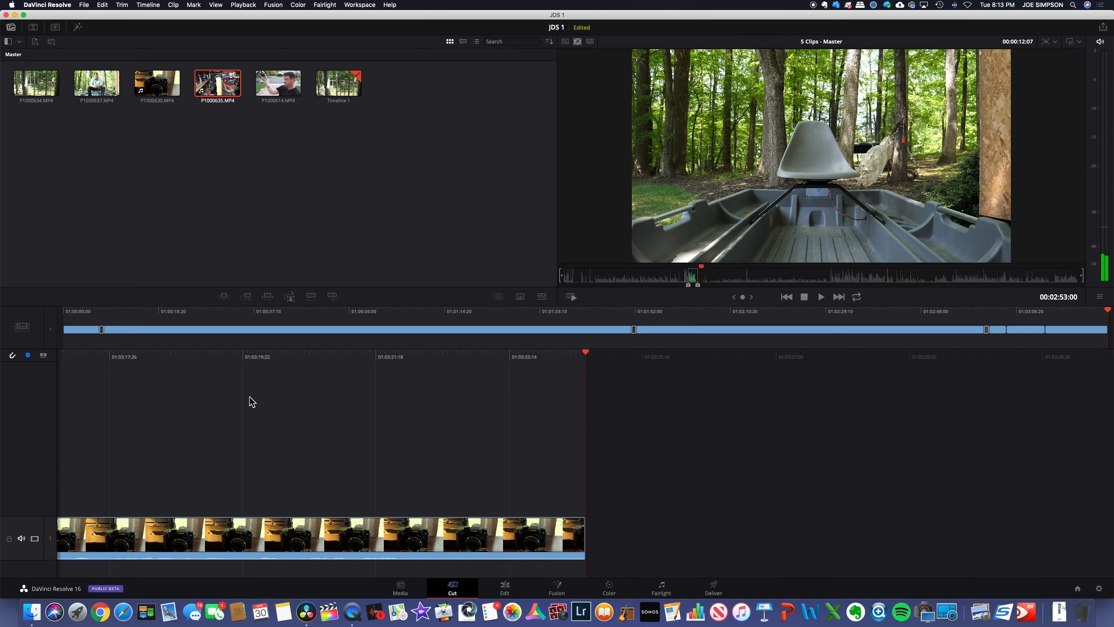
# Scrub Timeline 1 over the appended clips to about 01:03:09:10, jump back to about 01:00:24:06 and play briefly
pyautogui.click(341, 398)
pyautogui.hscroll(-20, 342, 395)
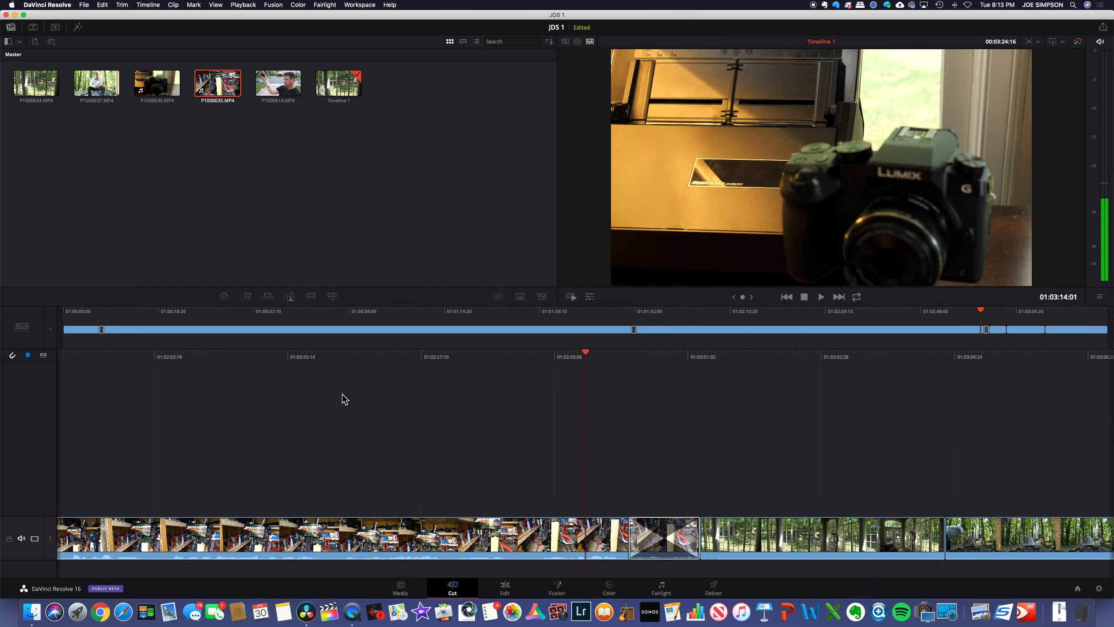
pyautogui.moveTo(939, 323); pyautogui.dragTo(1030, 317)
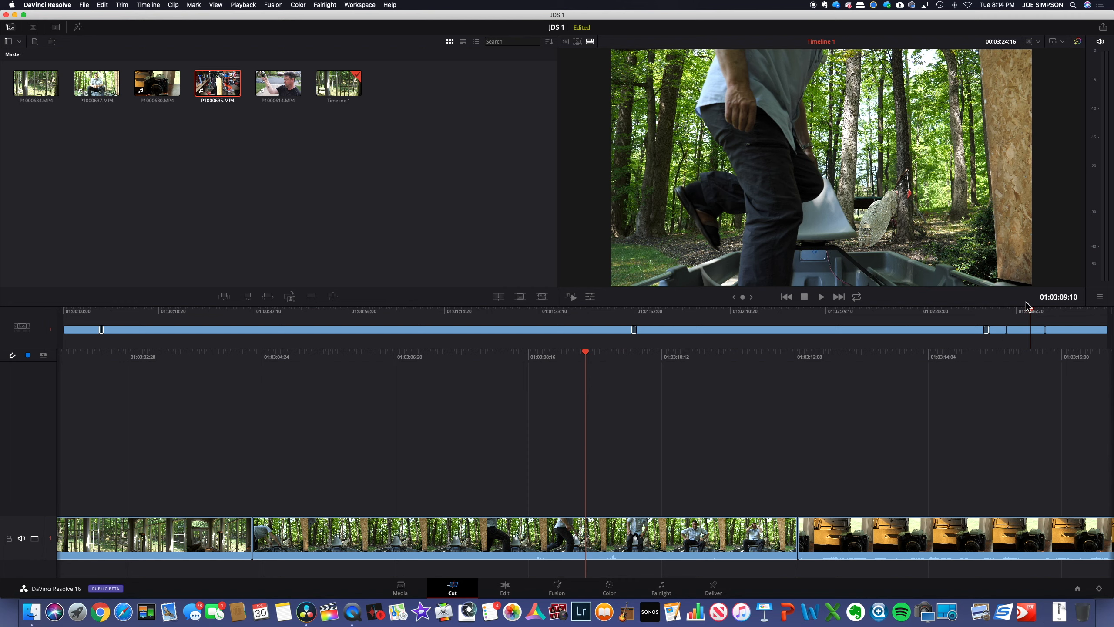
pyautogui.click(878, 312)
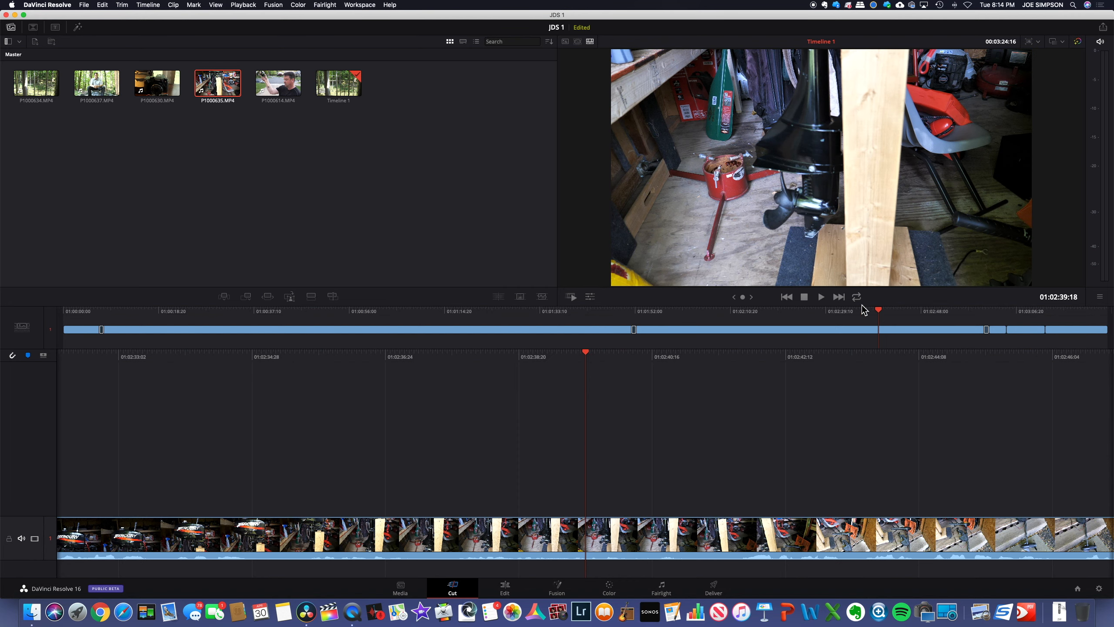
pyautogui.click(429, 313)
pyautogui.click(186, 311)
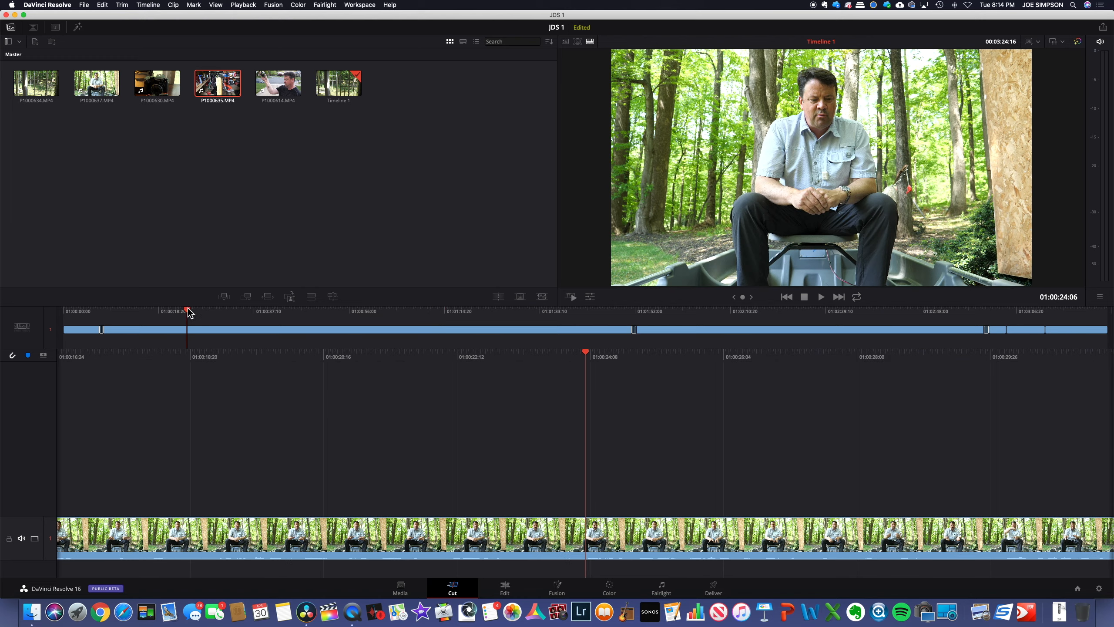
pyautogui.press('space')
pyautogui.press('space')
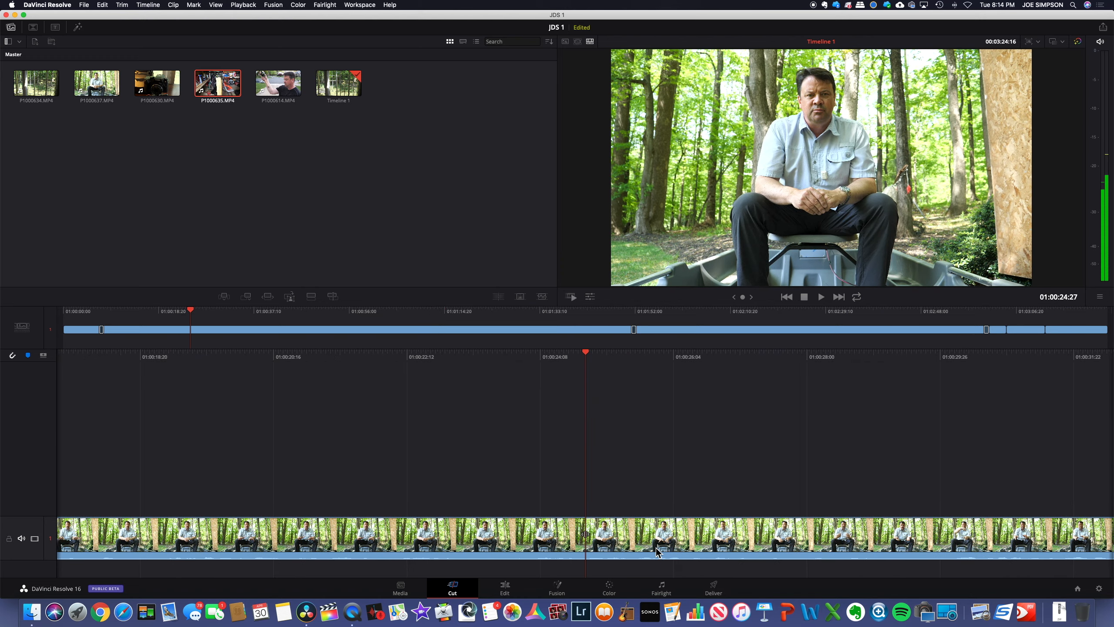
# Scrub Timeline 1 back to about 01:00:16:14 and forward again to about 01:00:21:24
pyautogui.hscroll(-20, 751, 418)
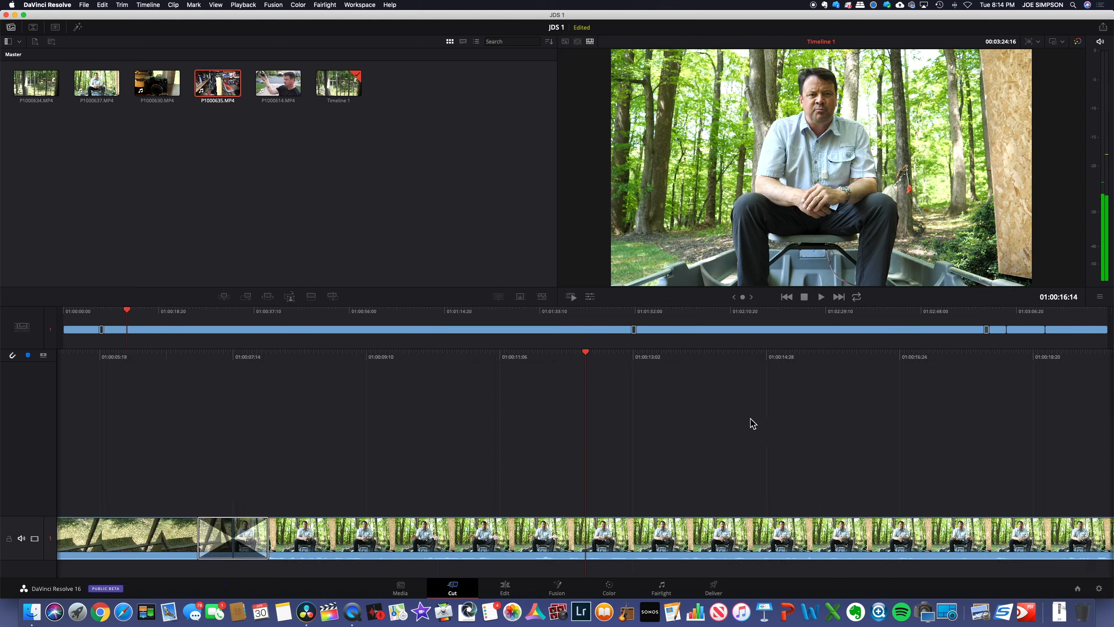
pyautogui.hscroll(10, 750, 418)
pyautogui.hscroll(15, 750, 419)
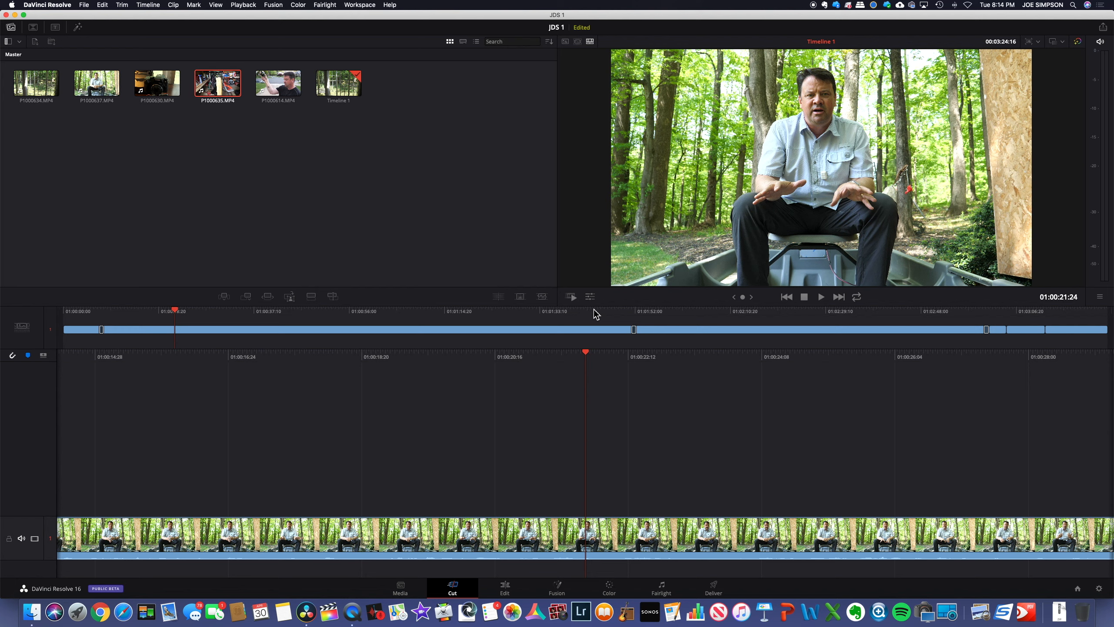
# Try scaling the clip at the playhead up to about 1.057 with the Transform tool, and undo that scaling
pyautogui.click(591, 298)
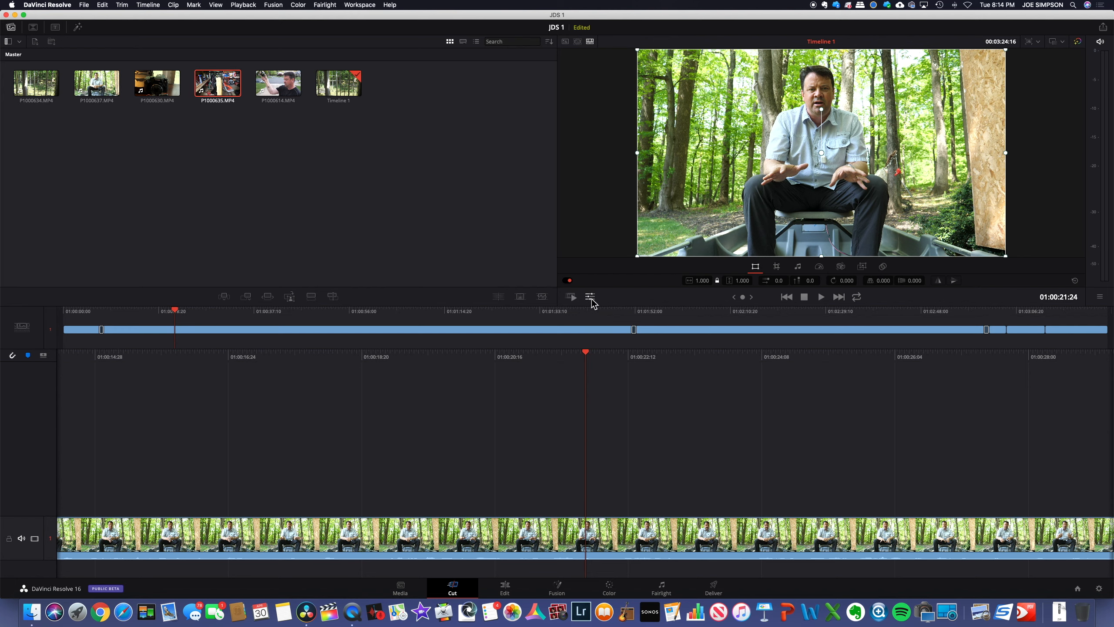
pyautogui.click(592, 299)
pyautogui.click(591, 298)
pyautogui.moveTo(638, 259)
pyautogui.mouseDown()
pyautogui.moveTo(599, 283)
pyautogui.moveTo(630, 268)
pyautogui.mouseUp()
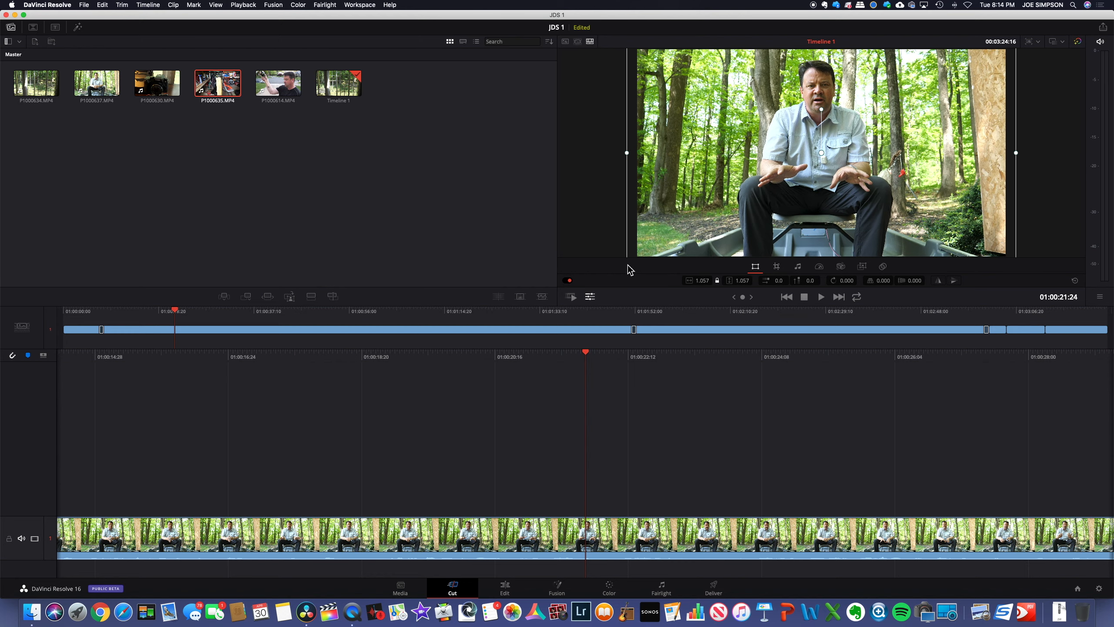
pyautogui.click(103, 5)
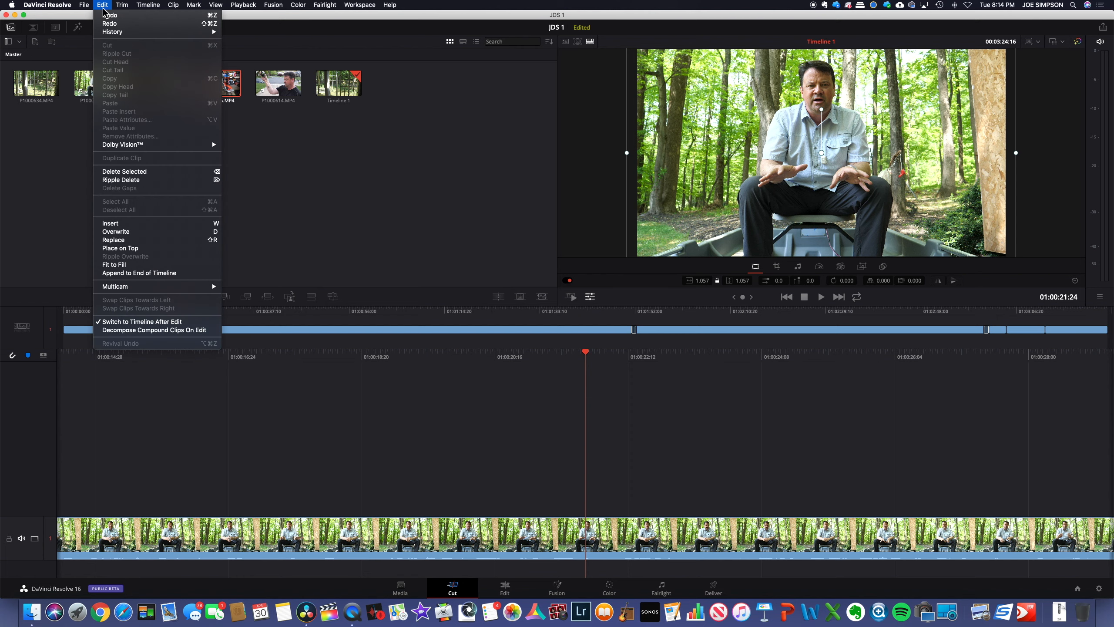
pyautogui.click(107, 16)
# Crop the clip at the playhead by about 6.1 left, 7.2 right, 6.1 top and 12.8 bottom
pyautogui.click(777, 266)
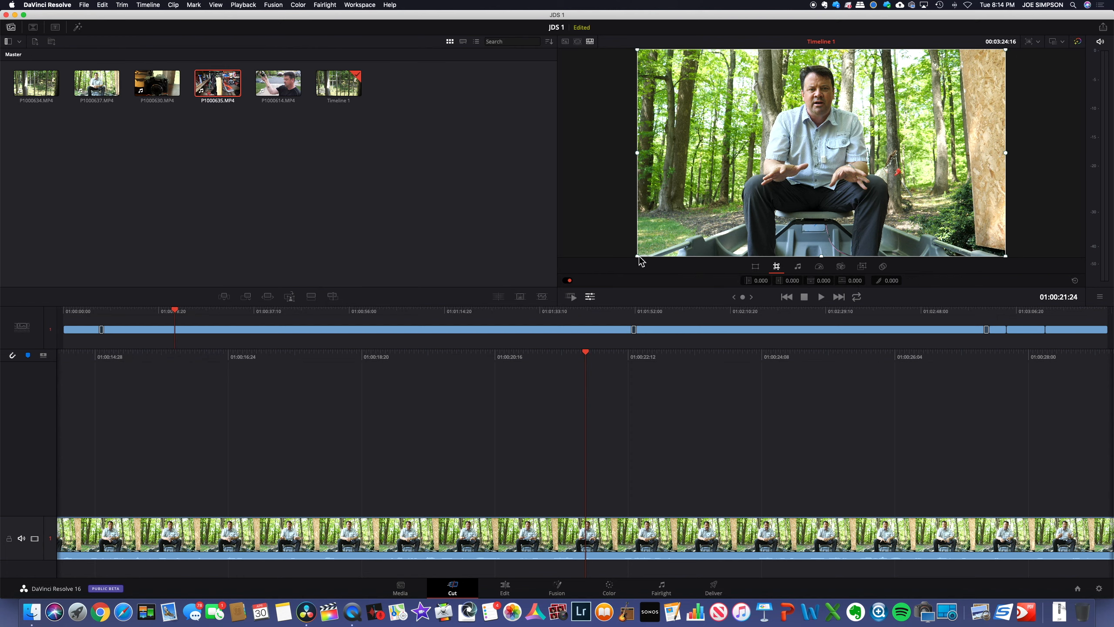
pyautogui.moveTo(638, 257); pyautogui.dragTo(687, 217)
pyautogui.moveTo(812, 148); pyautogui.dragTo(788, 166)
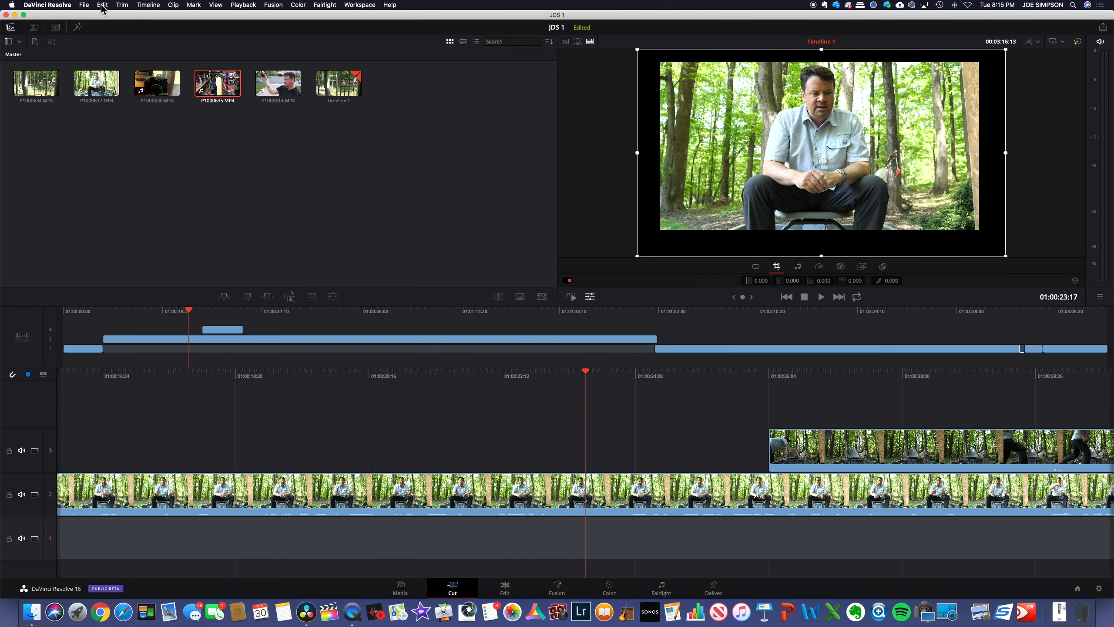
# Undo the last two edits that rearranged the clips on Timeline 1
pyautogui.click(102, 5)
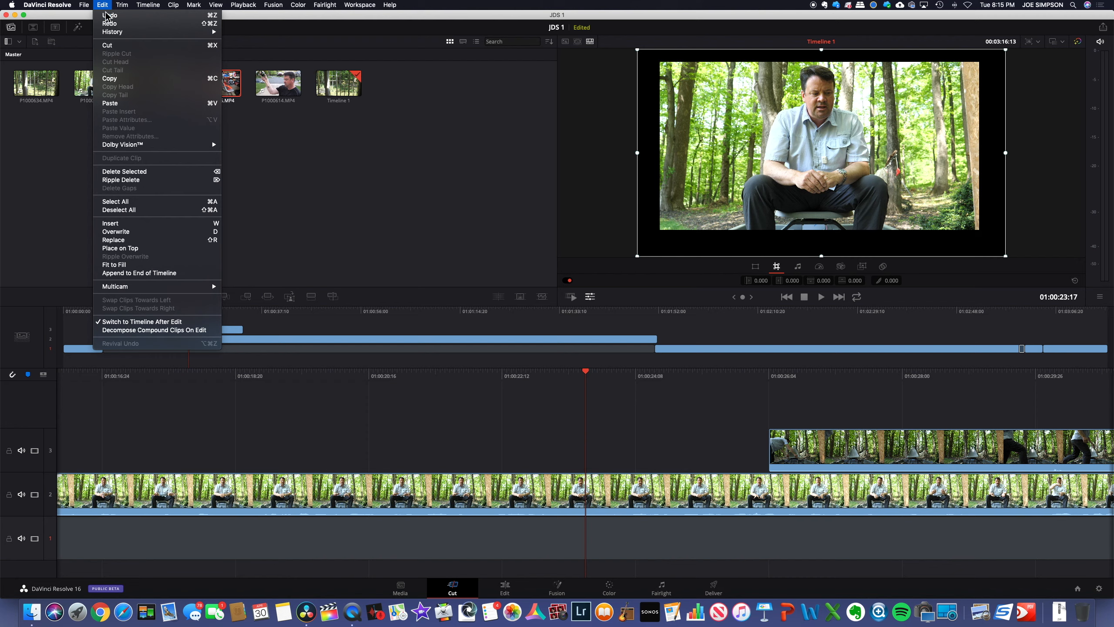
pyautogui.click(109, 20)
pyautogui.click(102, 4)
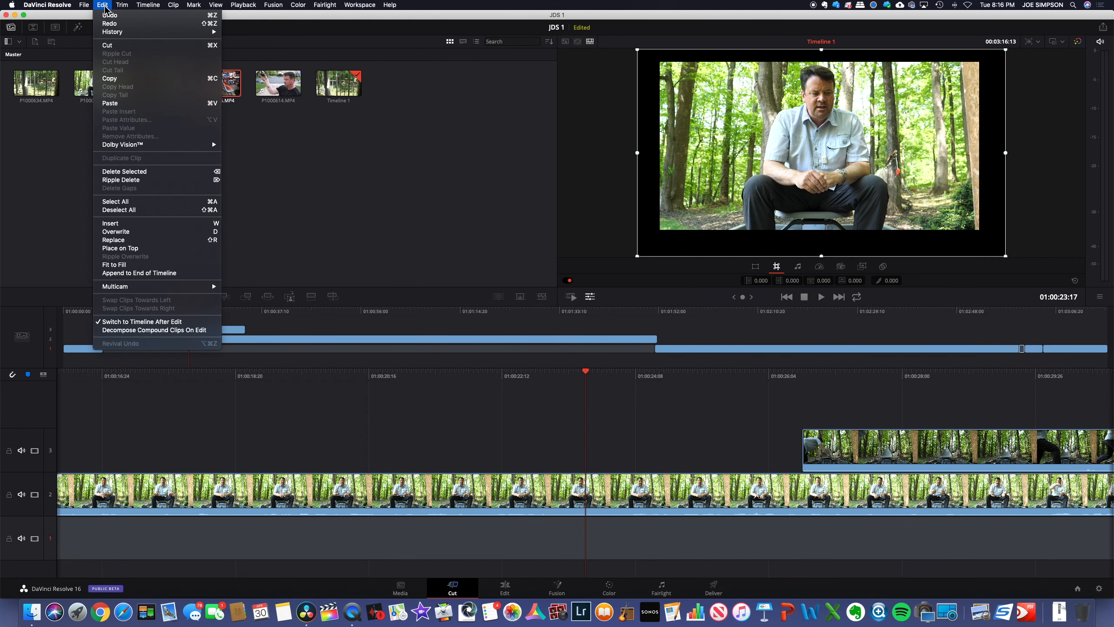
pyautogui.click(109, 20)
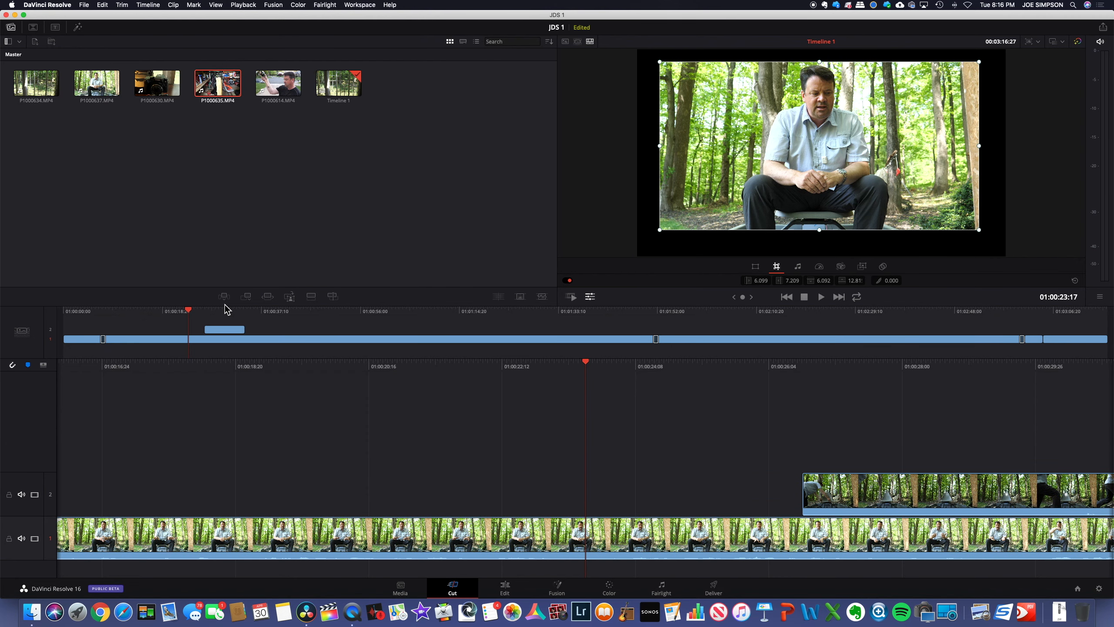
# Delete the short clip on video track 2 and reset the crop of the main clip
pyautogui.click(221, 331)
pyautogui.press('Delete')
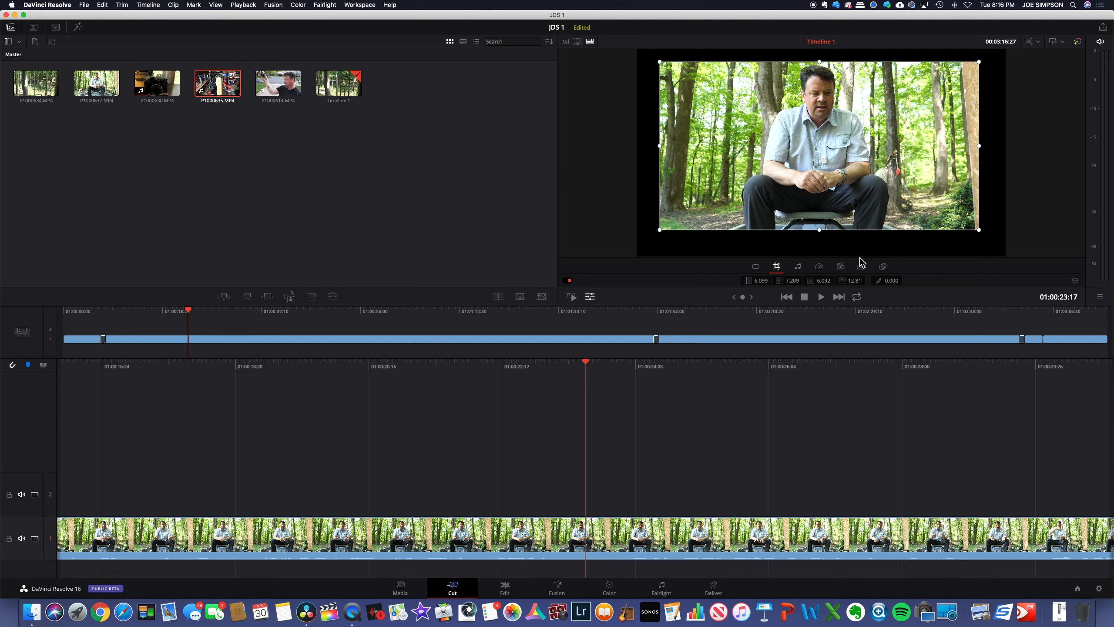
pyautogui.click(1075, 280)
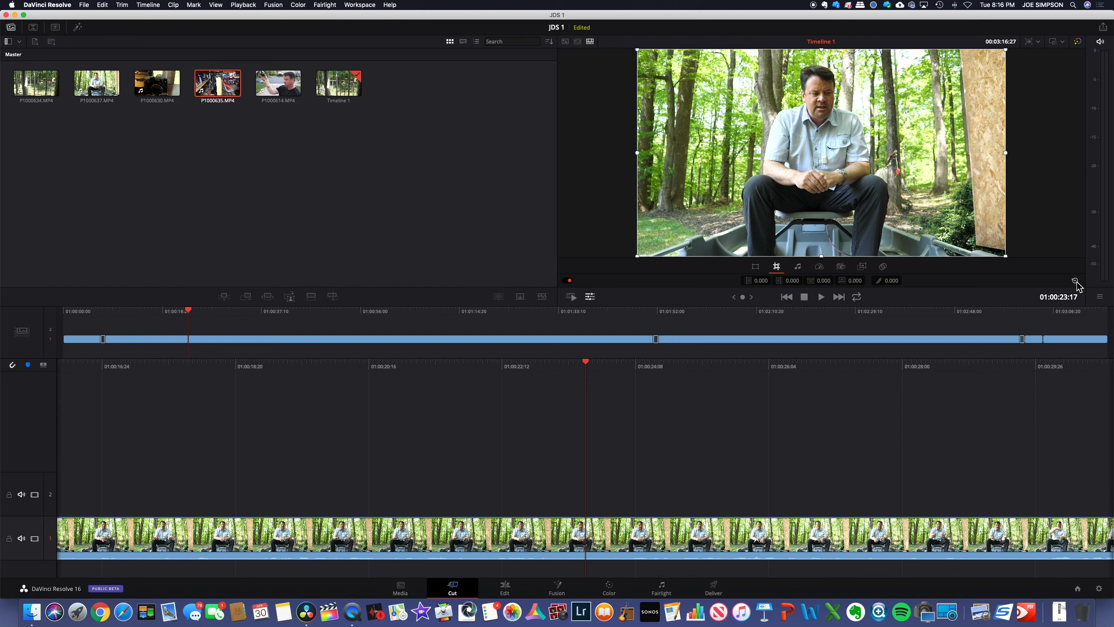
# Examine the clip's volume, speed, stabilization and dynamic zoom settings, and scrub to about 01:00:24:29
pyautogui.click(798, 267)
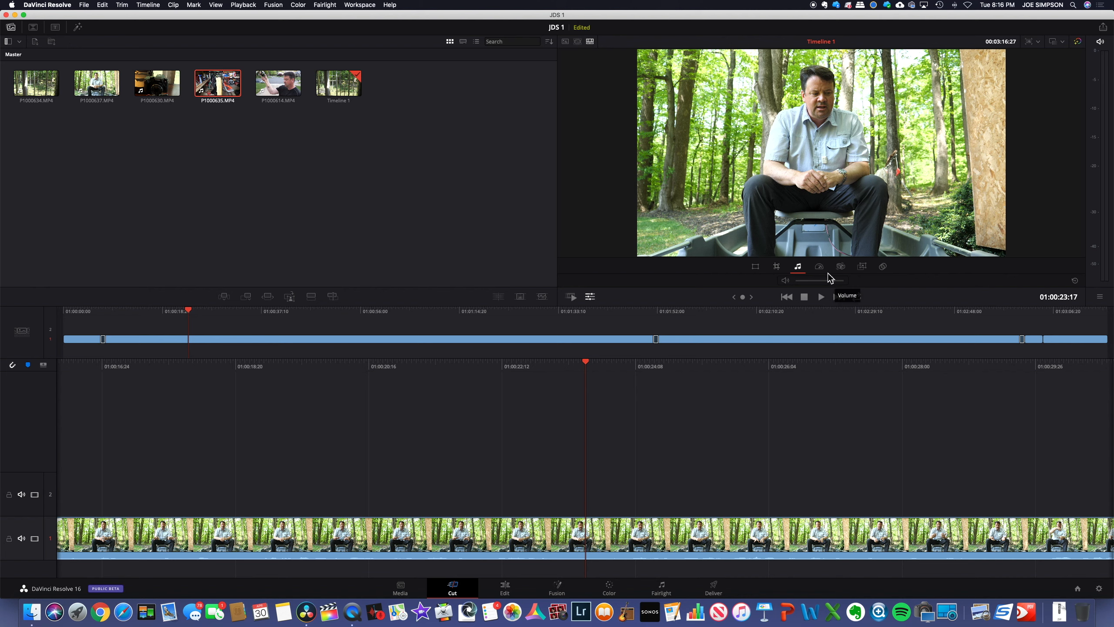
pyautogui.click(819, 267)
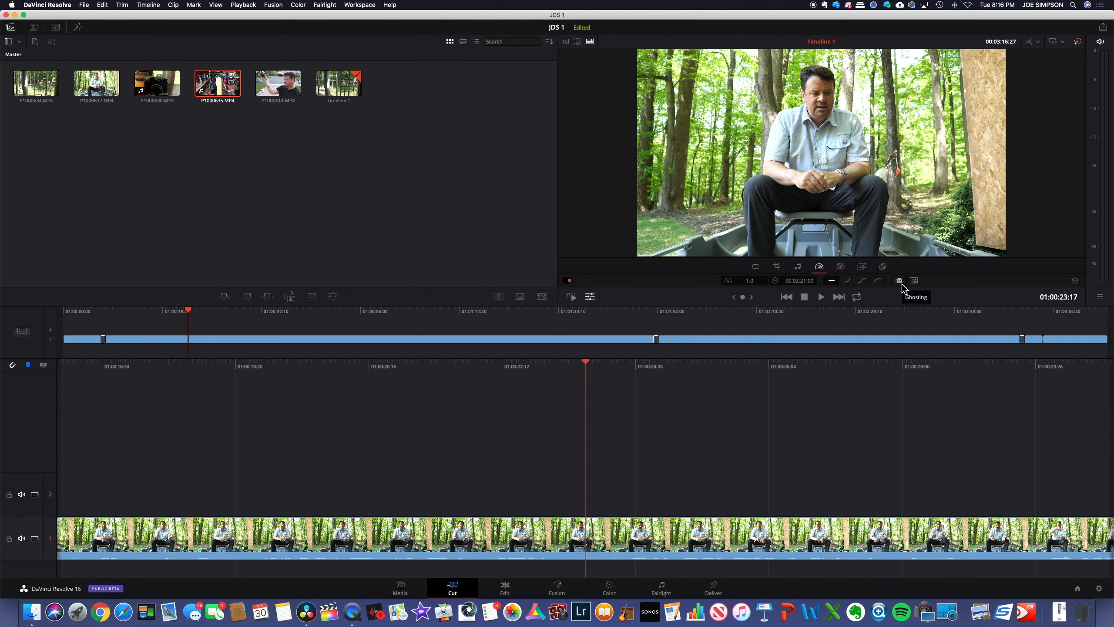
pyautogui.click(842, 268)
pyautogui.click(811, 282)
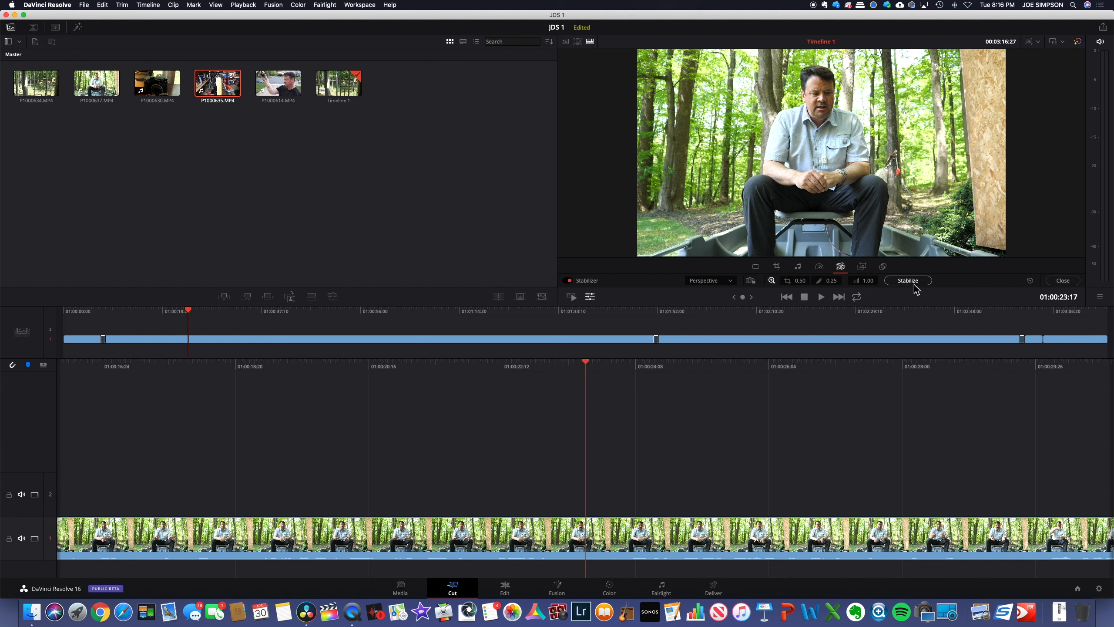
pyautogui.click(862, 267)
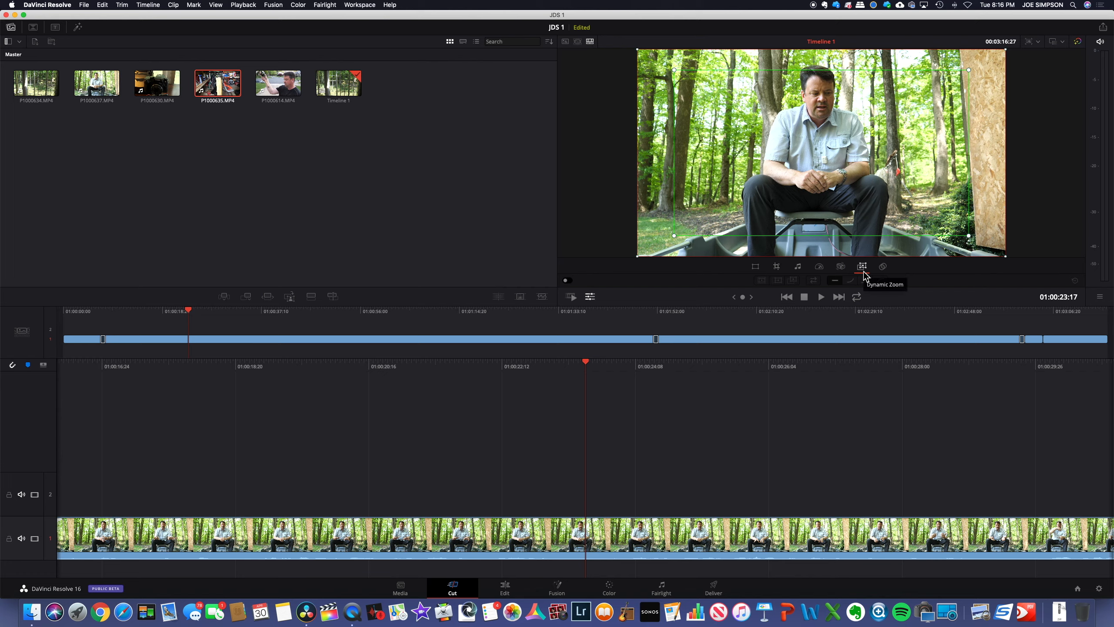
pyautogui.moveTo(588, 367); pyautogui.dragTo(472, 373)
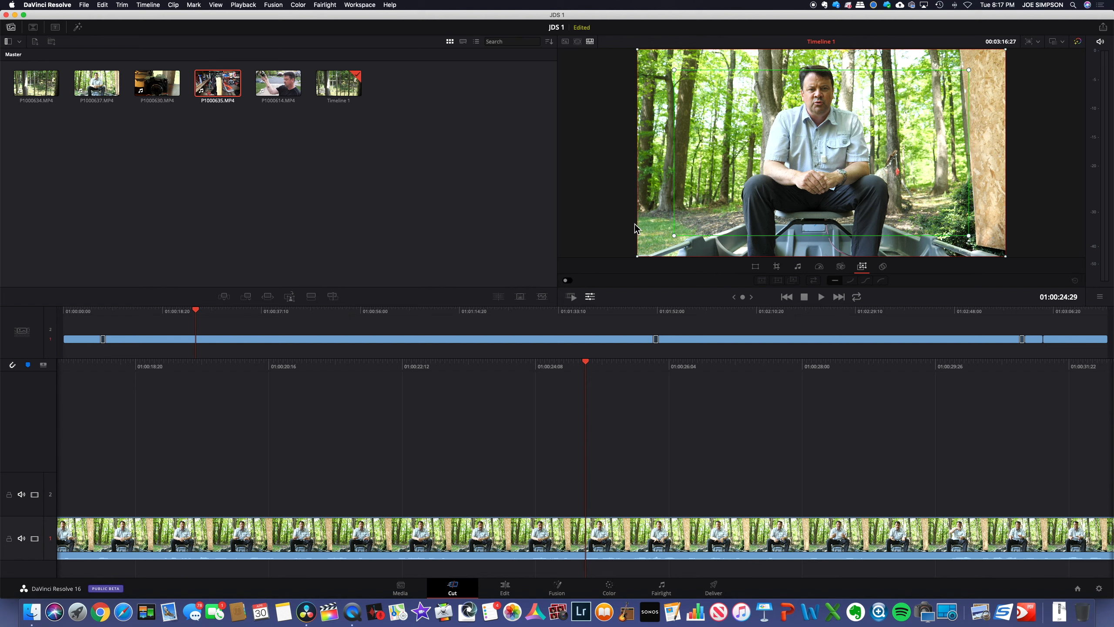
# Set the composite mode of the clip at the playhead to Normal
pyautogui.click(883, 267)
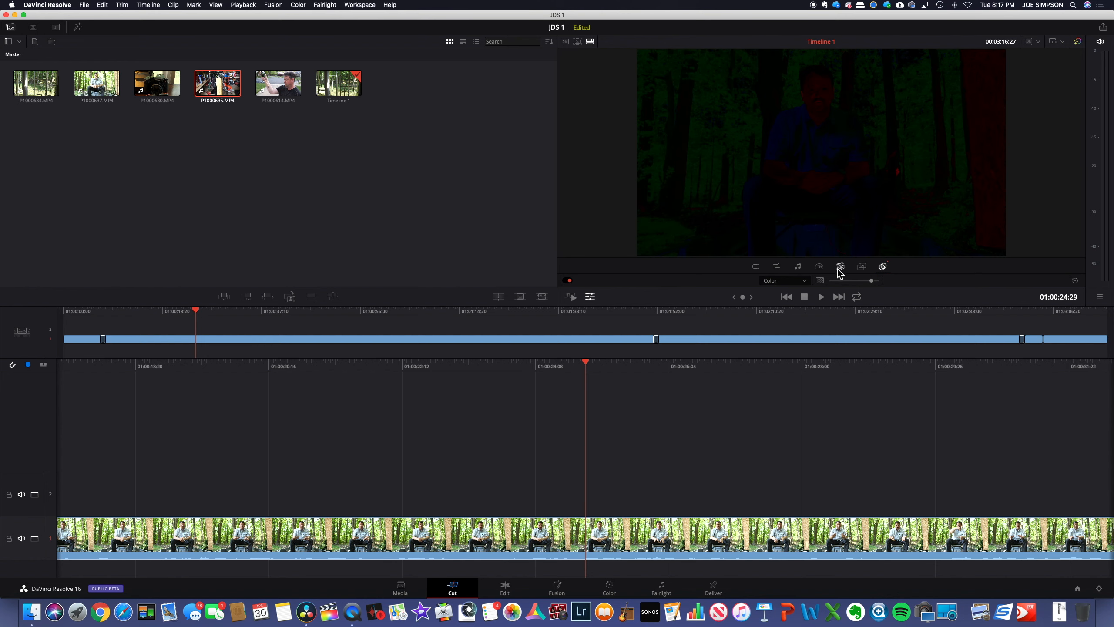
pyautogui.click(803, 281)
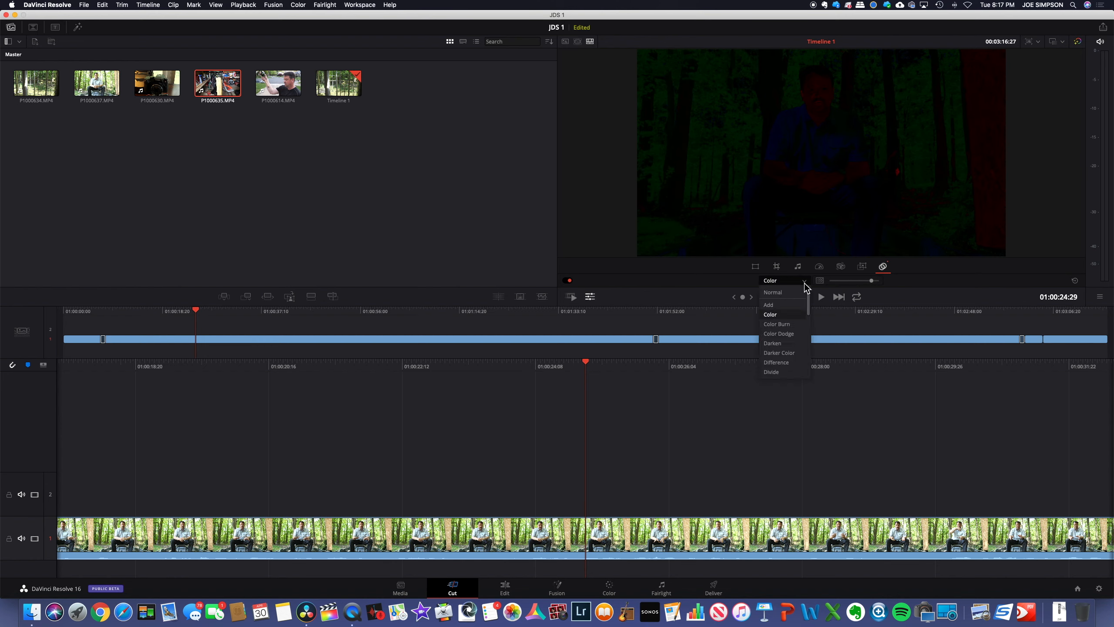
pyautogui.click(784, 306)
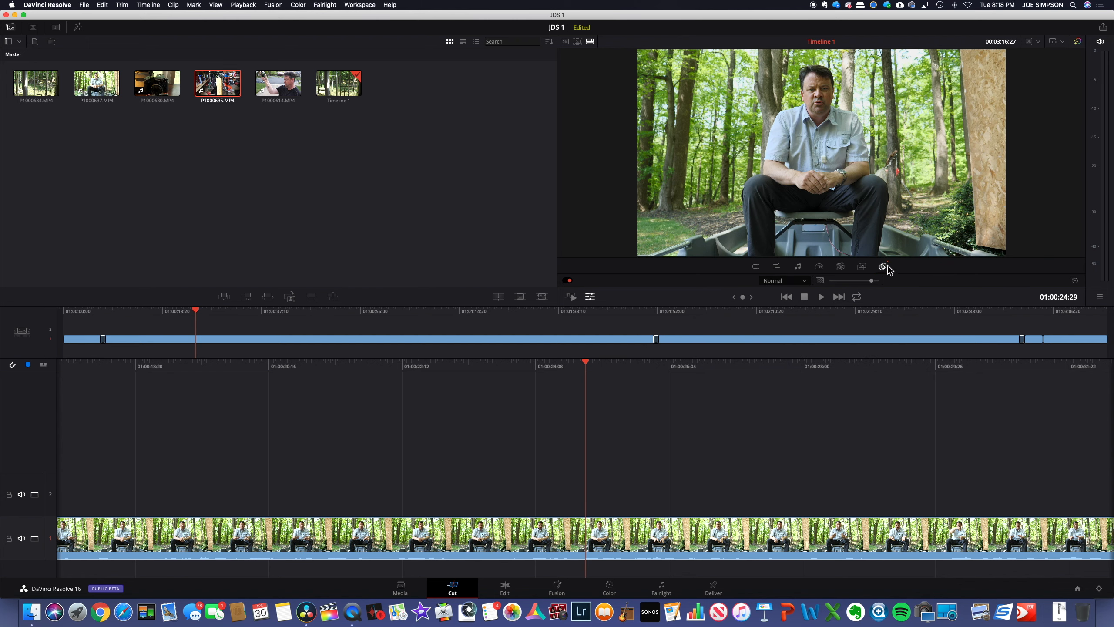
# Examine the timeline resolution presets and the custom project settings, leaving the settings without saving changes
pyautogui.click(1038, 43)
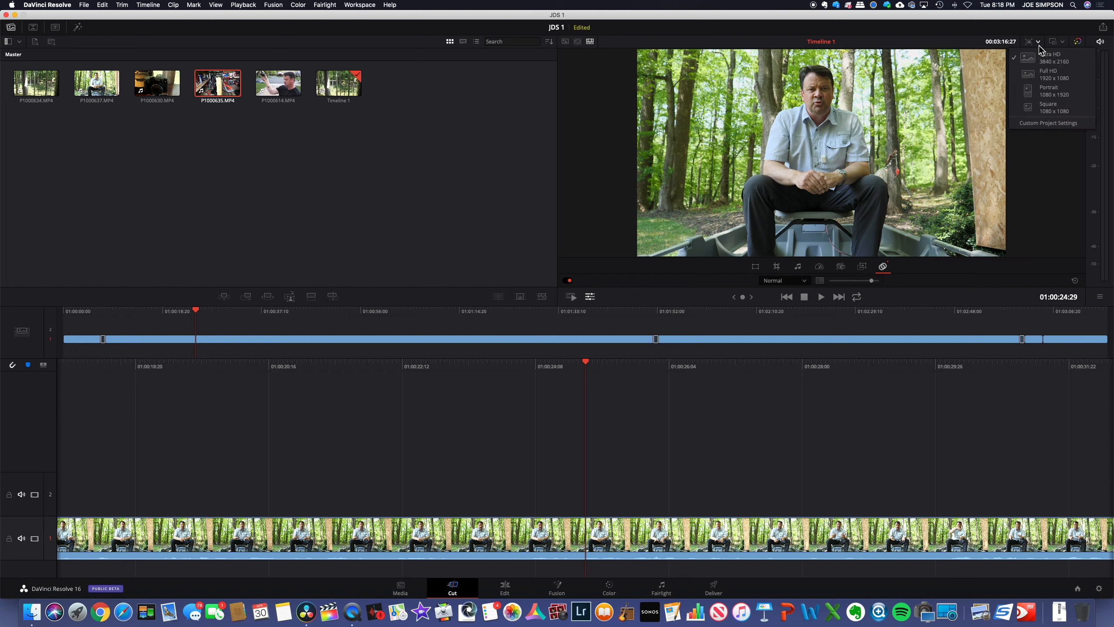
pyautogui.click(1043, 123)
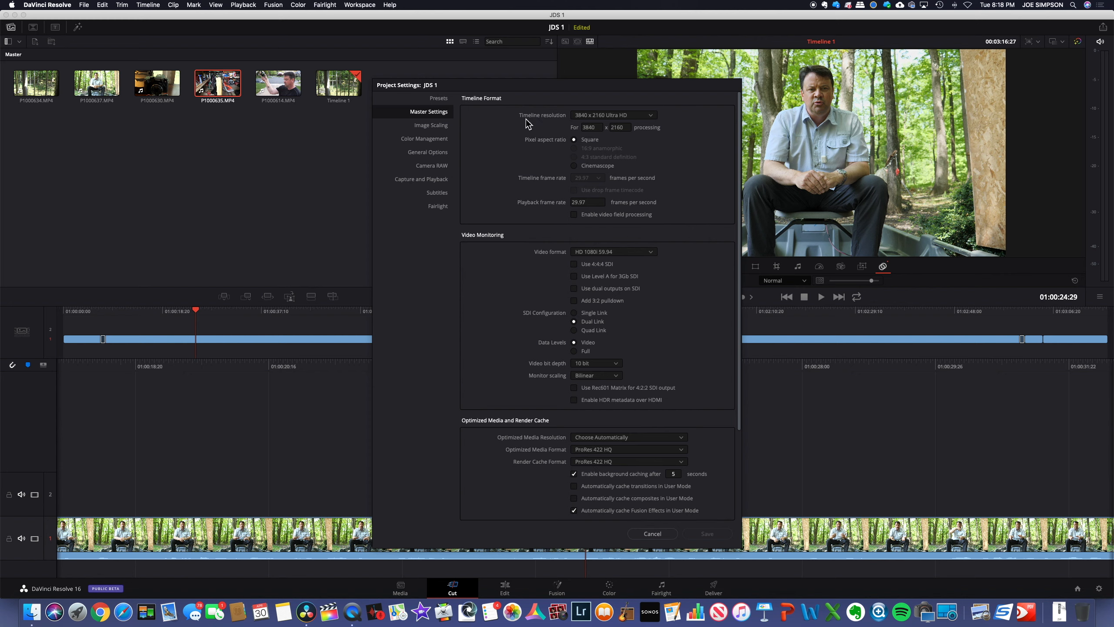
pyautogui.click(652, 533)
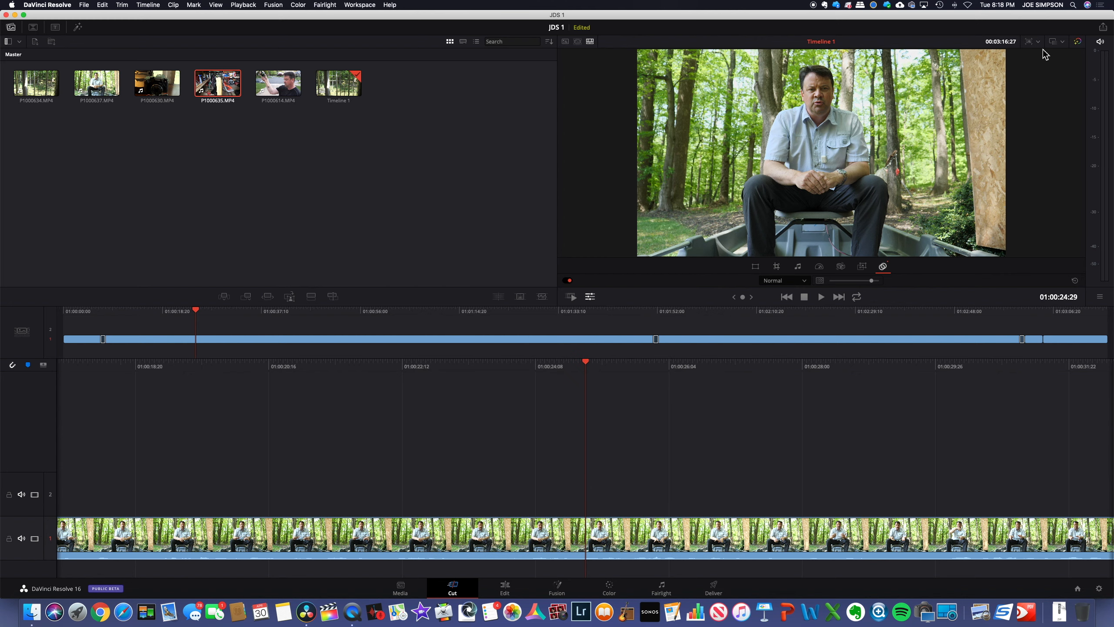
# Examine the available Color Science options for the timeline without choosing another one
pyautogui.click(1064, 43)
pyautogui.moveTo(1070, 61)
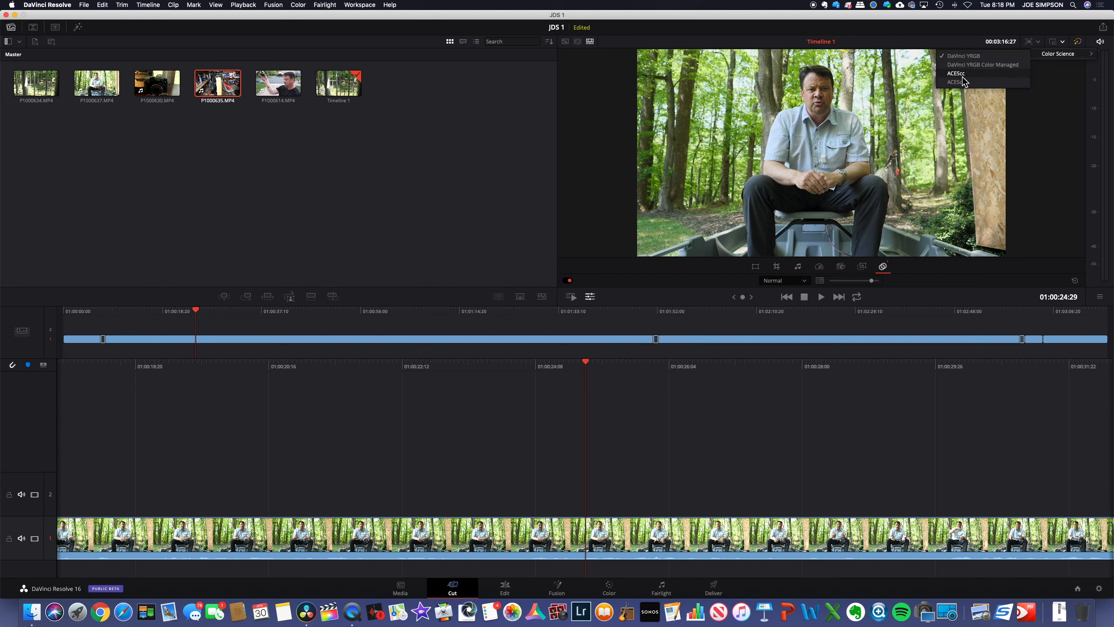
pyautogui.click(1052, 103)
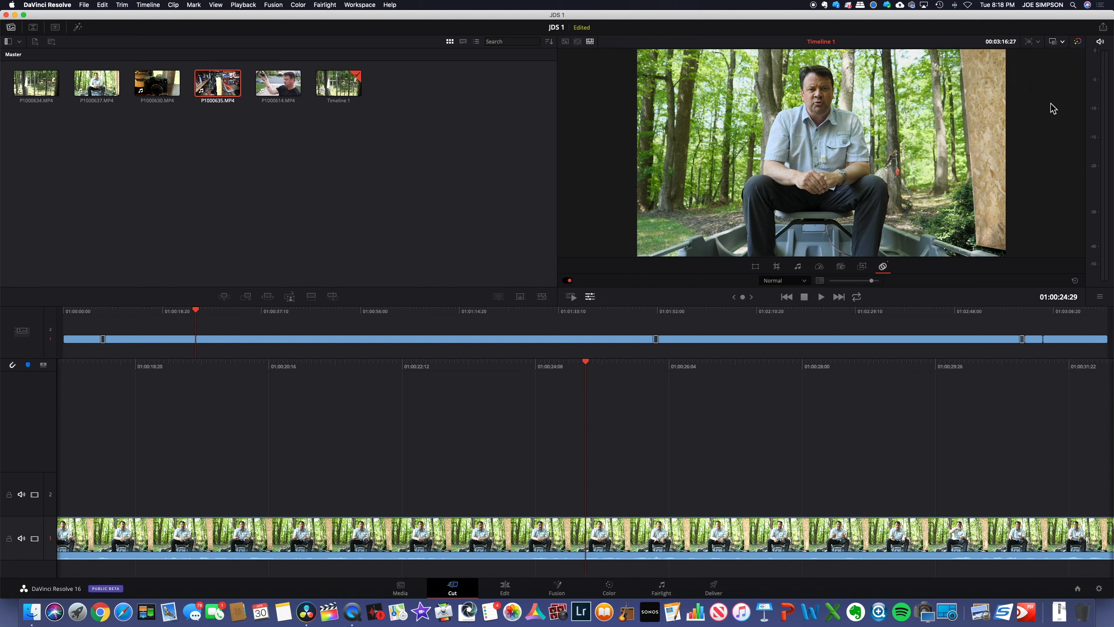
# Toggle the bypass of color grades and effects, and hide and restore the clip tools below the viewer
pyautogui.click(1077, 44)
pyautogui.click(1078, 43)
pyautogui.click(590, 297)
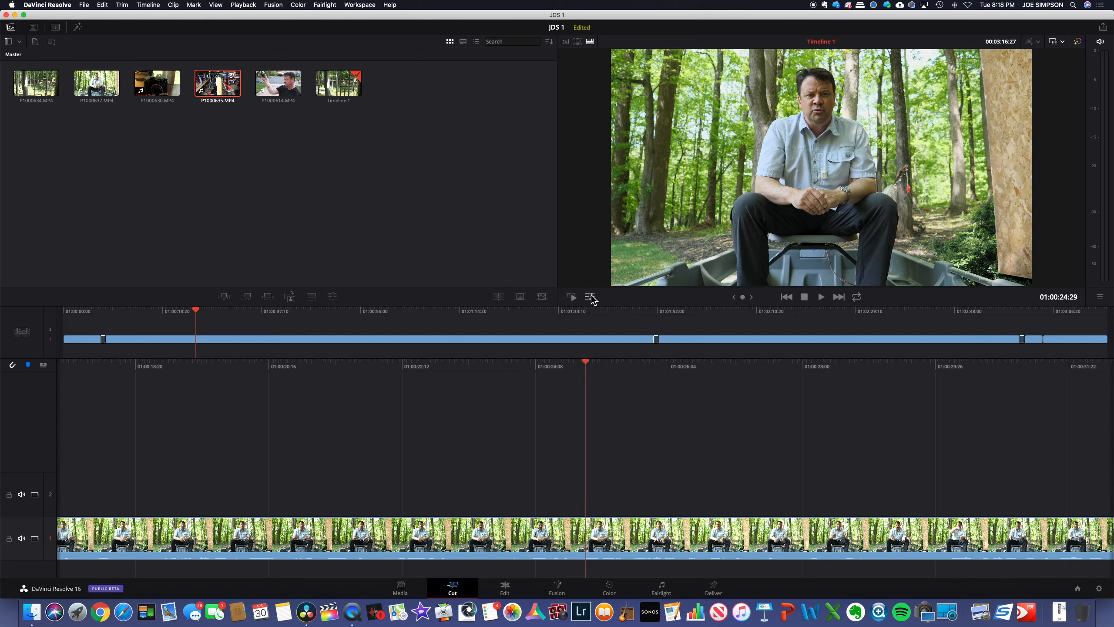
pyautogui.click(591, 297)
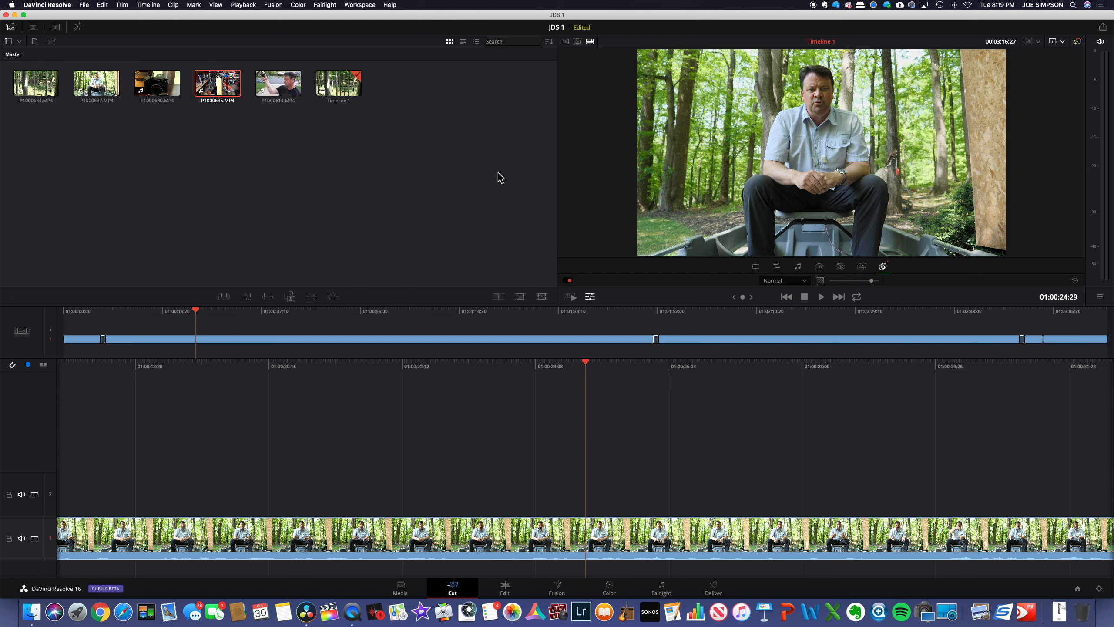
# Browse the available video transitions from the dissolves down to the wipes
pyautogui.click(33, 28)
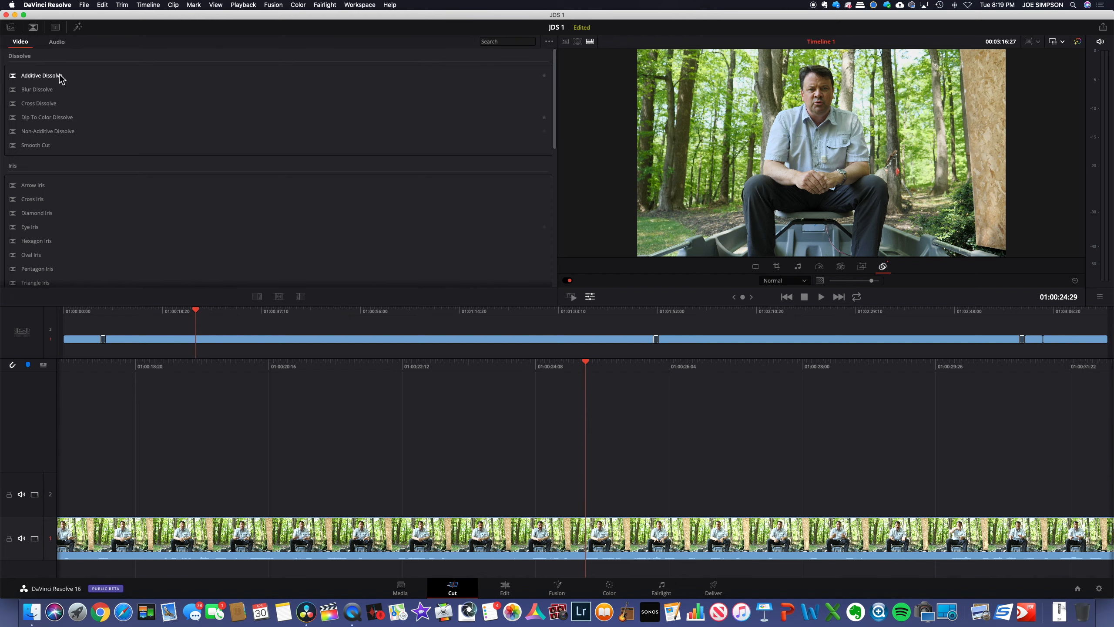
pyautogui.click(11, 28)
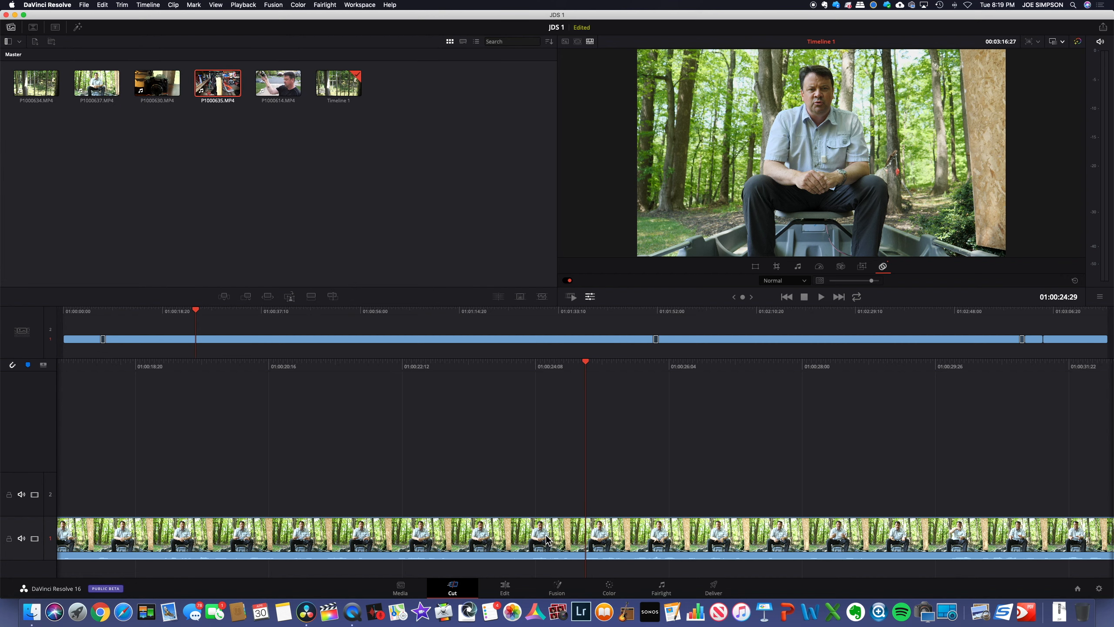
pyautogui.click(34, 28)
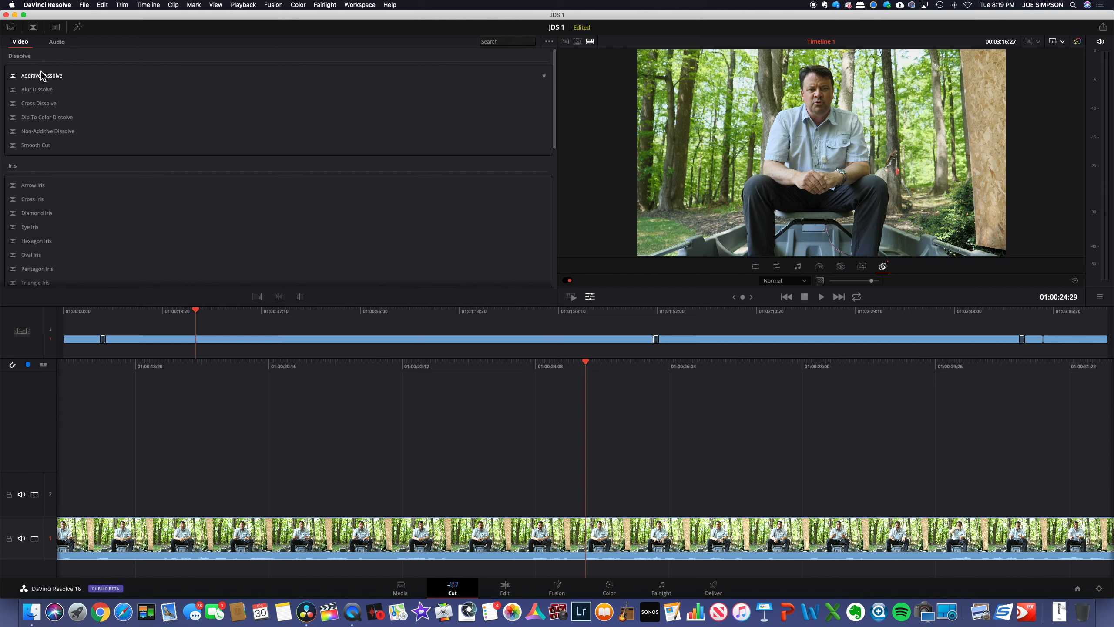
pyautogui.scroll(-10, 44, 165)
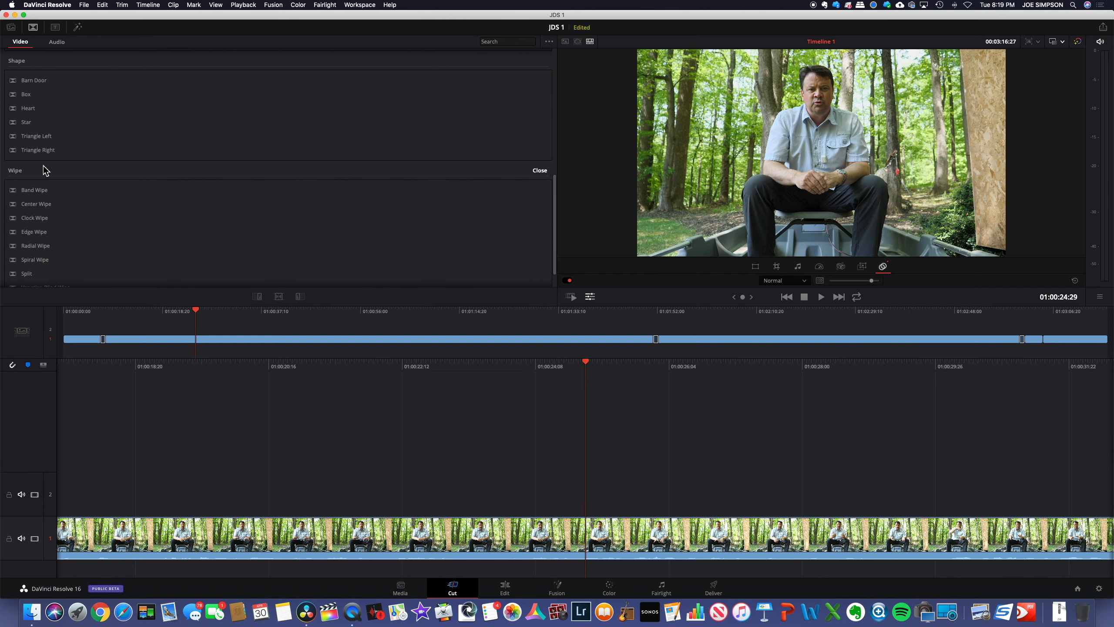
pyautogui.scroll(10, 44, 165)
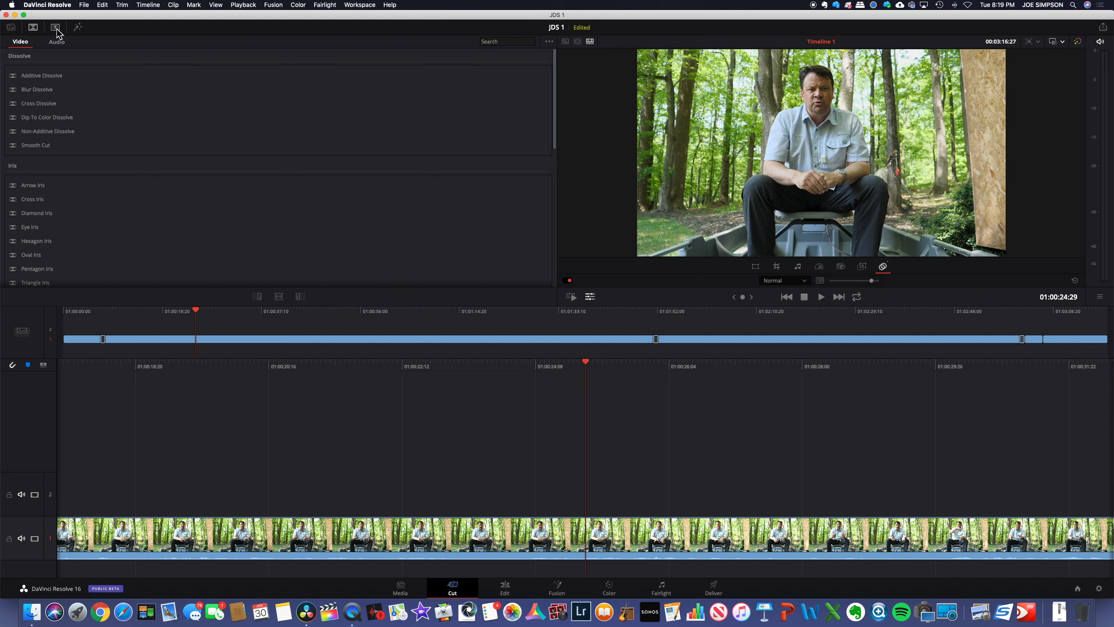
# Add an R Lower 3rd title on track 2 at about 01:00:31 and move the playhead onto it at about 01:00:34:23
pyautogui.click(56, 28)
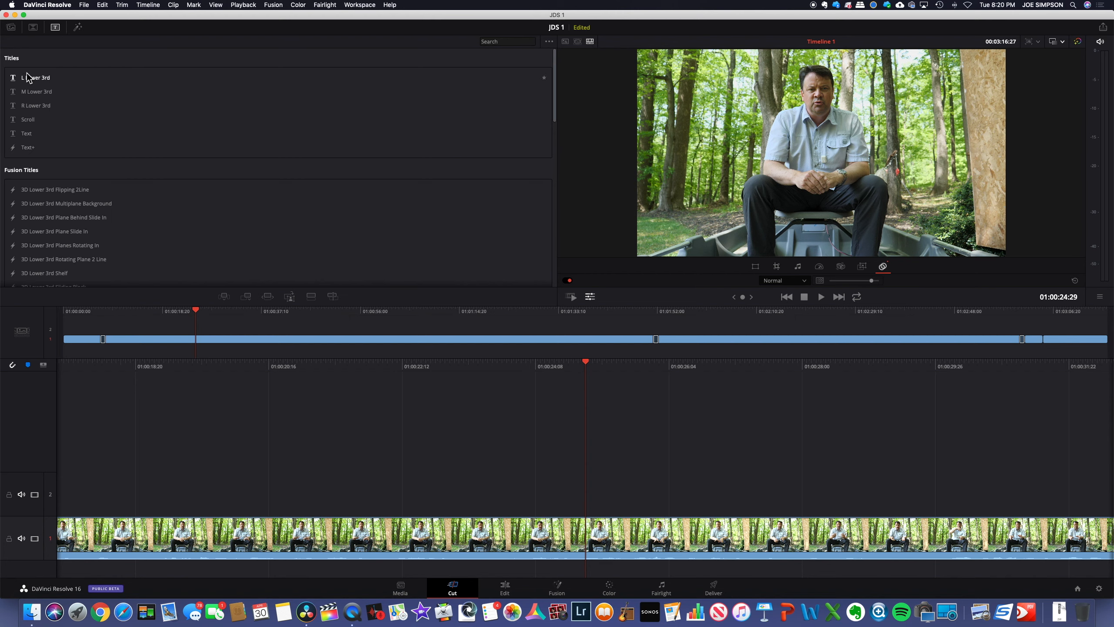
pyautogui.click(35, 108)
pyautogui.moveTo(230, 325); pyautogui.dragTo(232, 327)
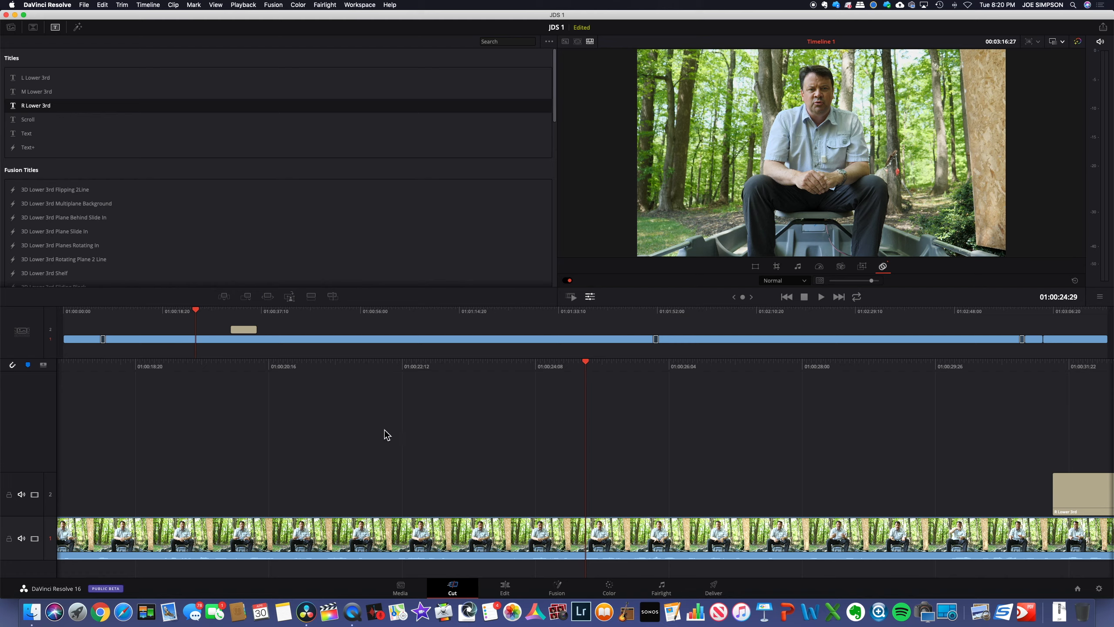
pyautogui.moveTo(194, 308); pyautogui.dragTo(248, 311)
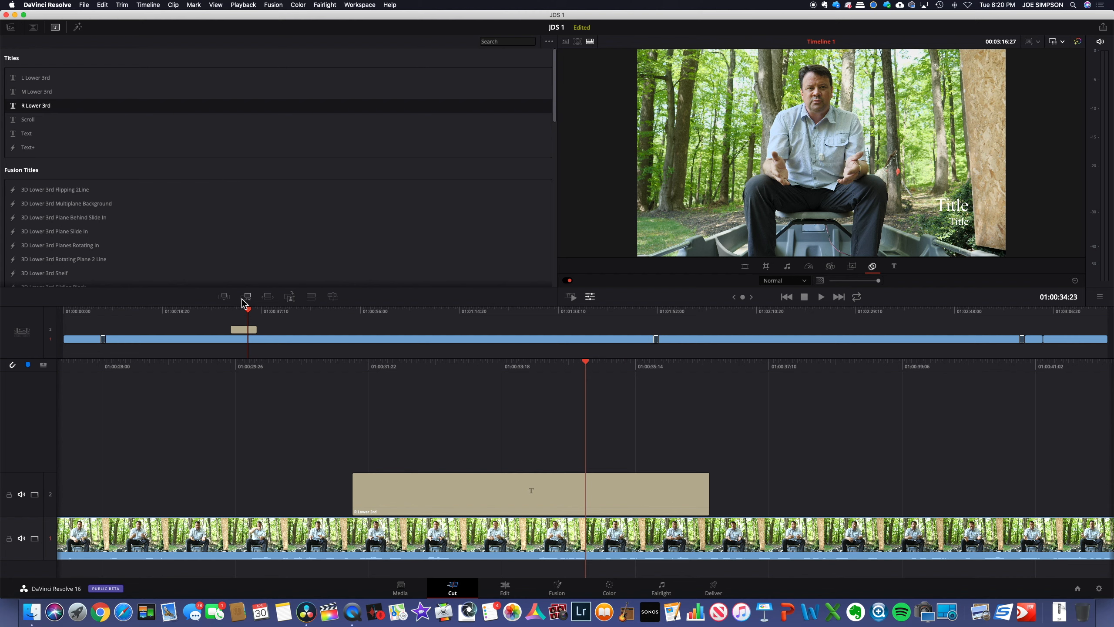
# Delete the R Lower 3rd title from track 2
pyautogui.moveTo(956, 194)
pyautogui.mouseDown()
pyautogui.moveTo(954, 210)
pyautogui.moveTo(911, 201)
pyautogui.moveTo(950, 209)
pyautogui.mouseUp()
pyautogui.click(241, 331)
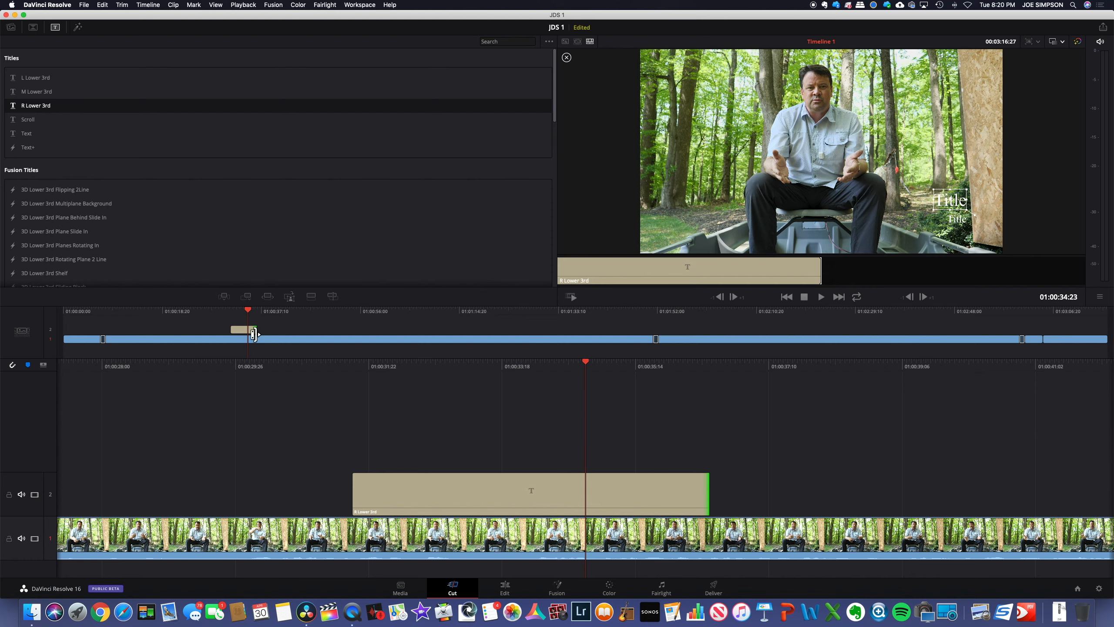
pyautogui.press('Delete')
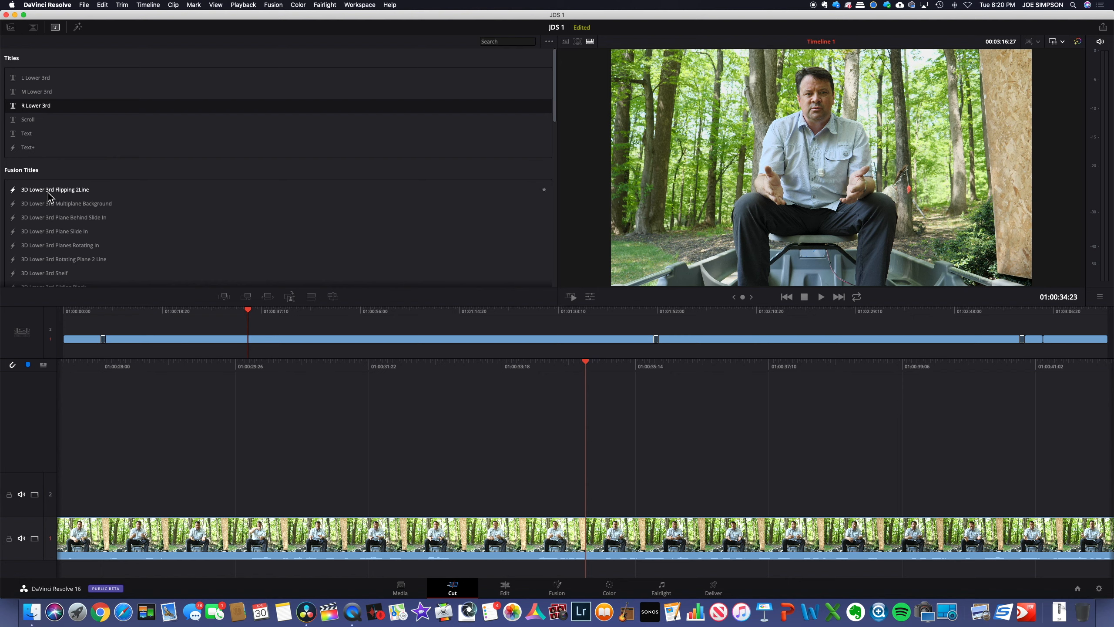
# Add the 3D Lower 3rd Plane Slide In Fusion title on track 2 at about 01:00:39 and preview it at about 01:00:41:17
pyautogui.scroll(-3, 50, 196)
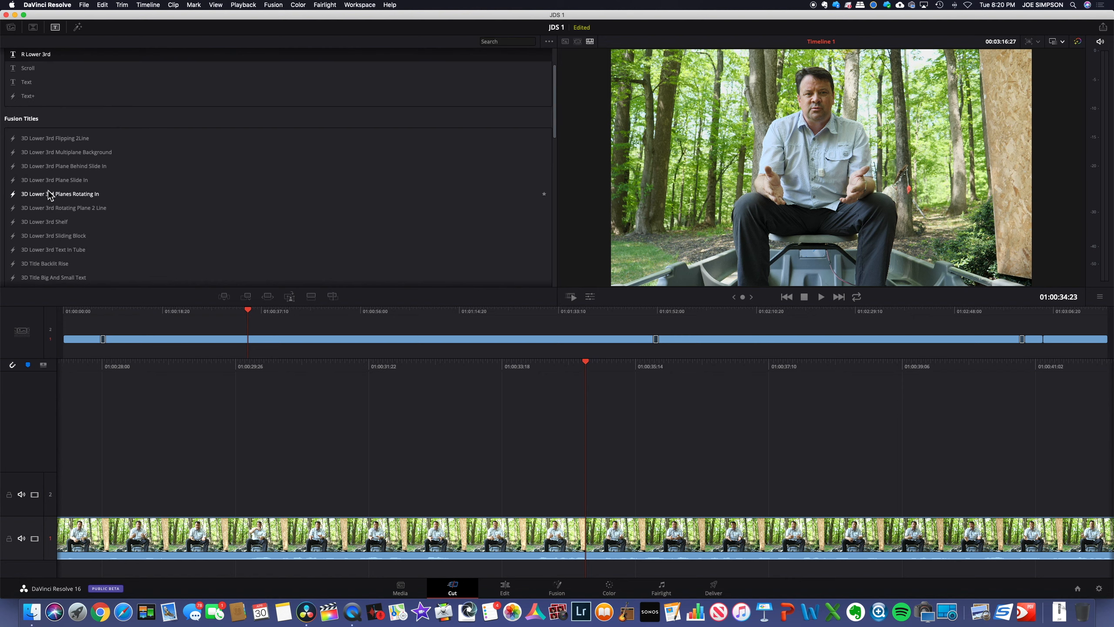
pyautogui.scroll(3, 51, 180)
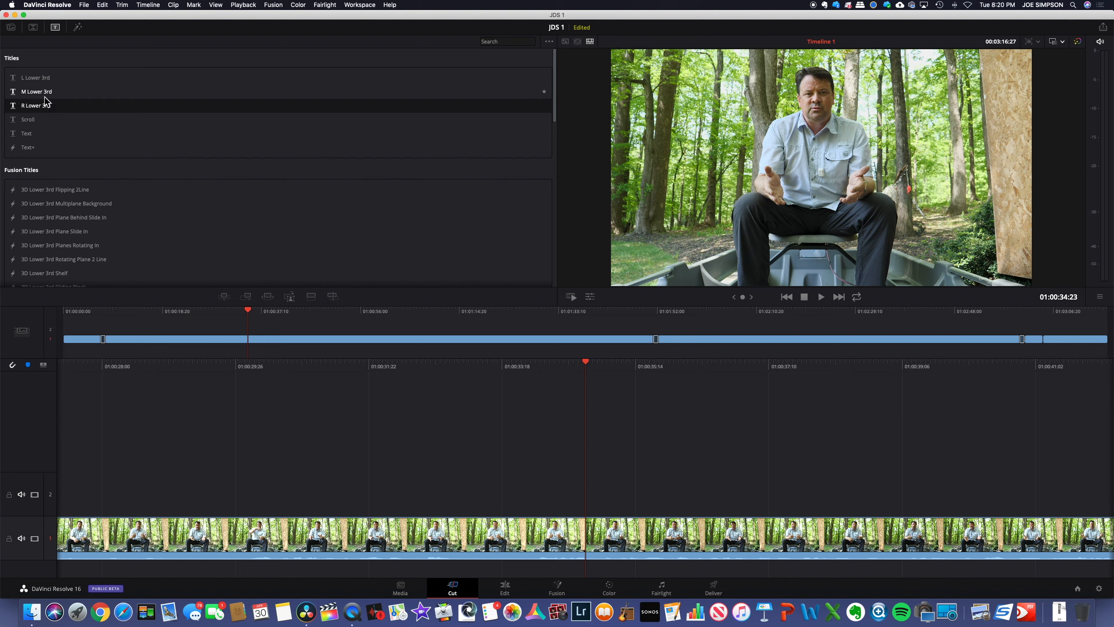
pyautogui.scroll(-4, 35, 146)
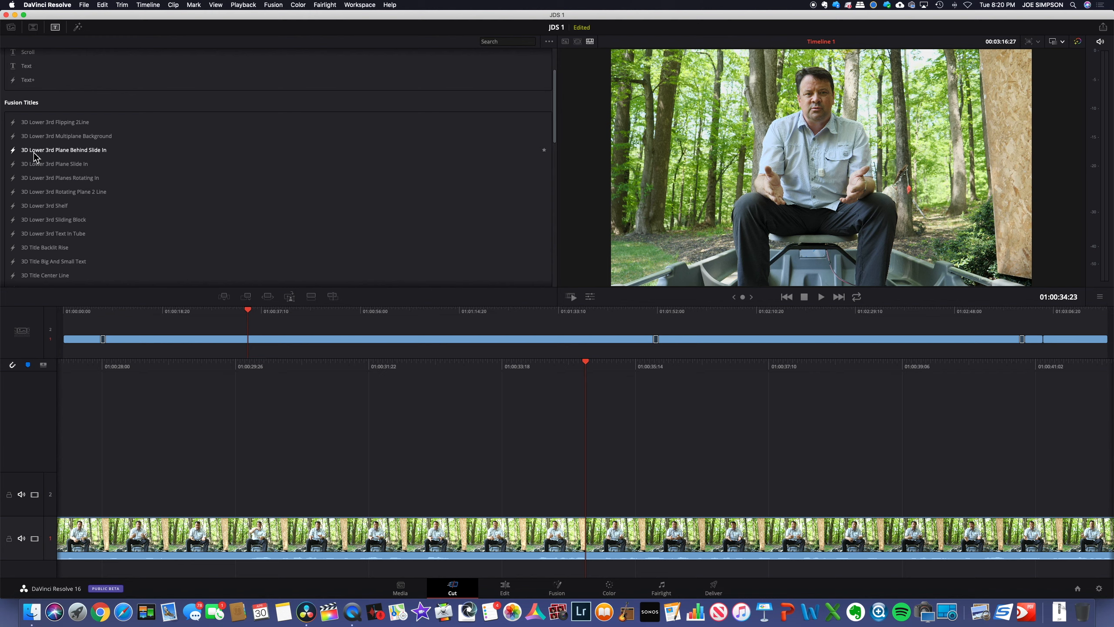
pyautogui.click(43, 163)
pyautogui.moveTo(44, 164); pyautogui.dragTo(290, 339)
pyautogui.moveTo(274, 311); pyautogui.dragTo(285, 310)
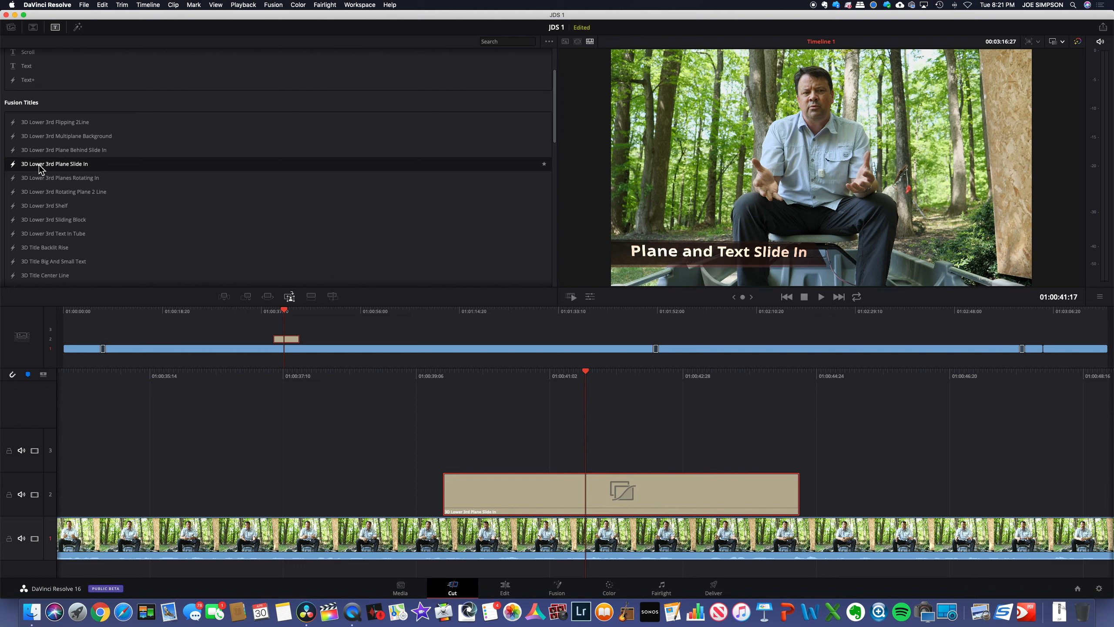
# Delete the 3D Lower 3rd Plane Slide In title from track 2
pyautogui.click(282, 340)
pyautogui.press('BackSpace')
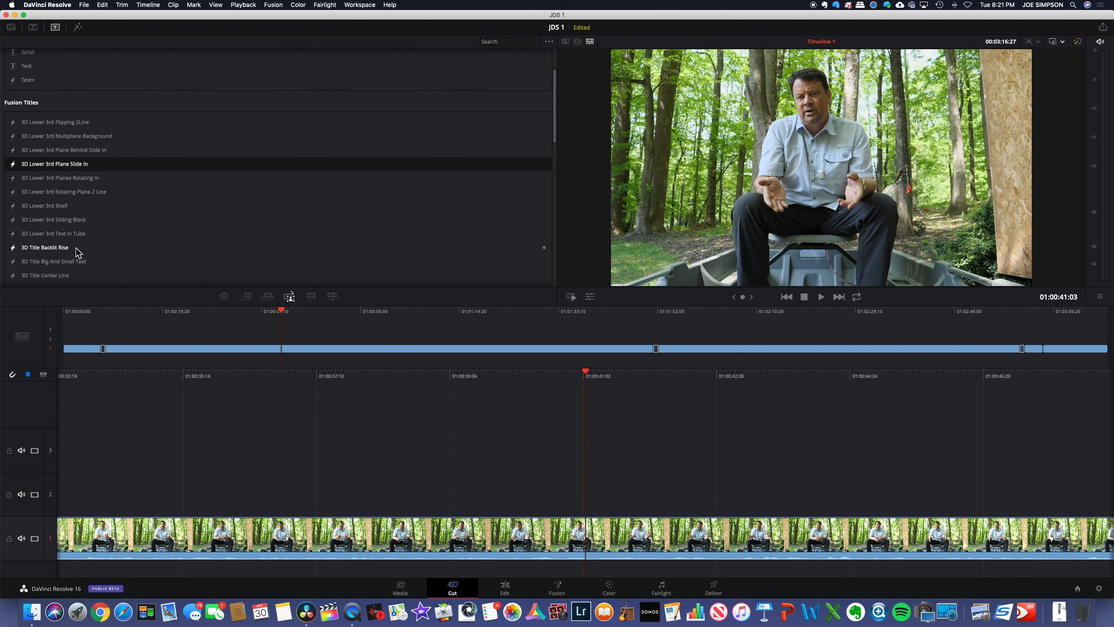
pyautogui.scroll(3, 75, 248)
# Browse the available audio effects from FairlightFX through the VST and AU effects
pyautogui.click(78, 29)
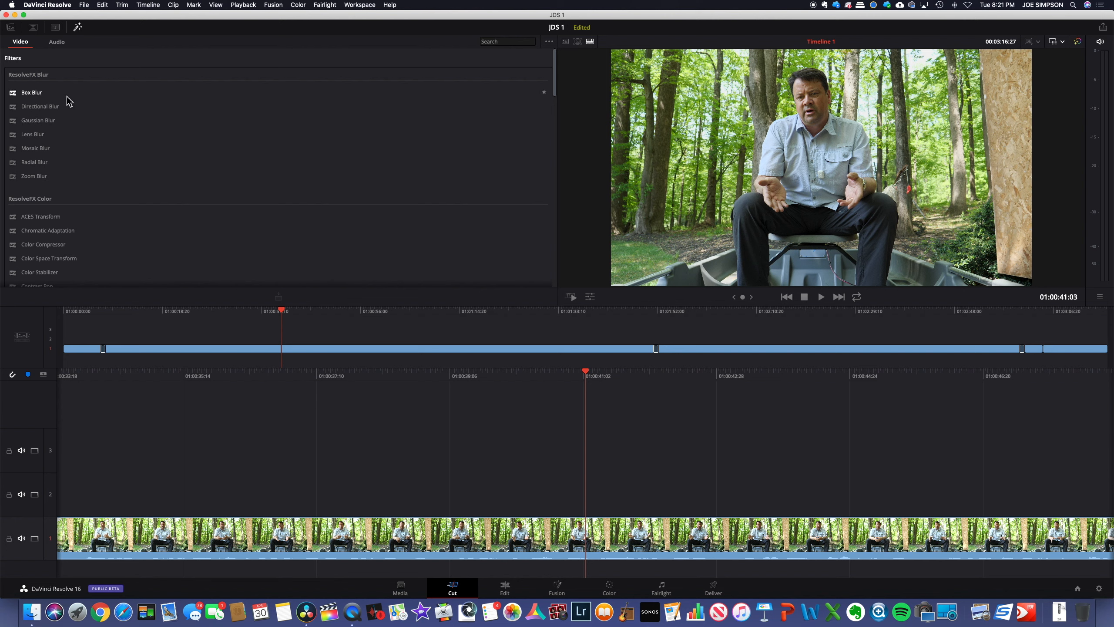
pyautogui.click(66, 43)
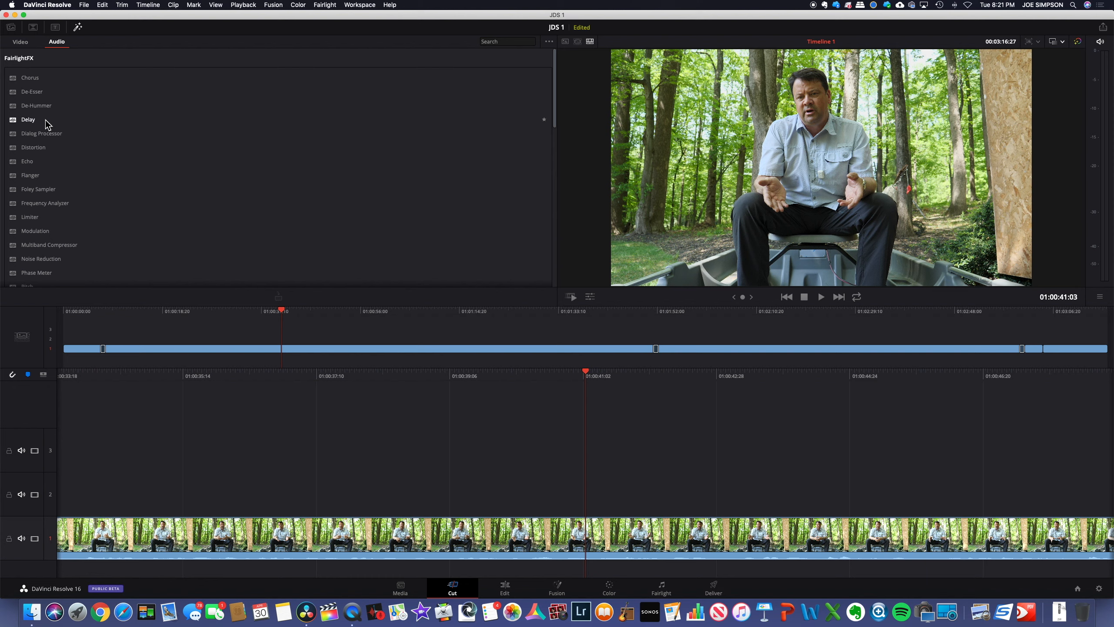
pyautogui.scroll(-3, 45, 120)
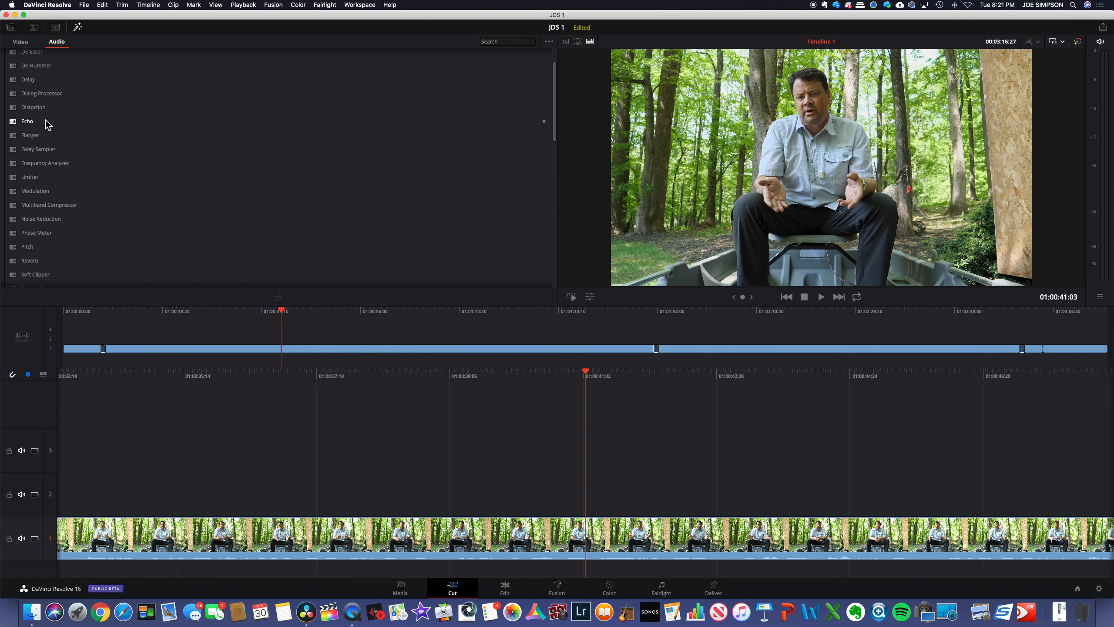
pyautogui.scroll(-7, 46, 120)
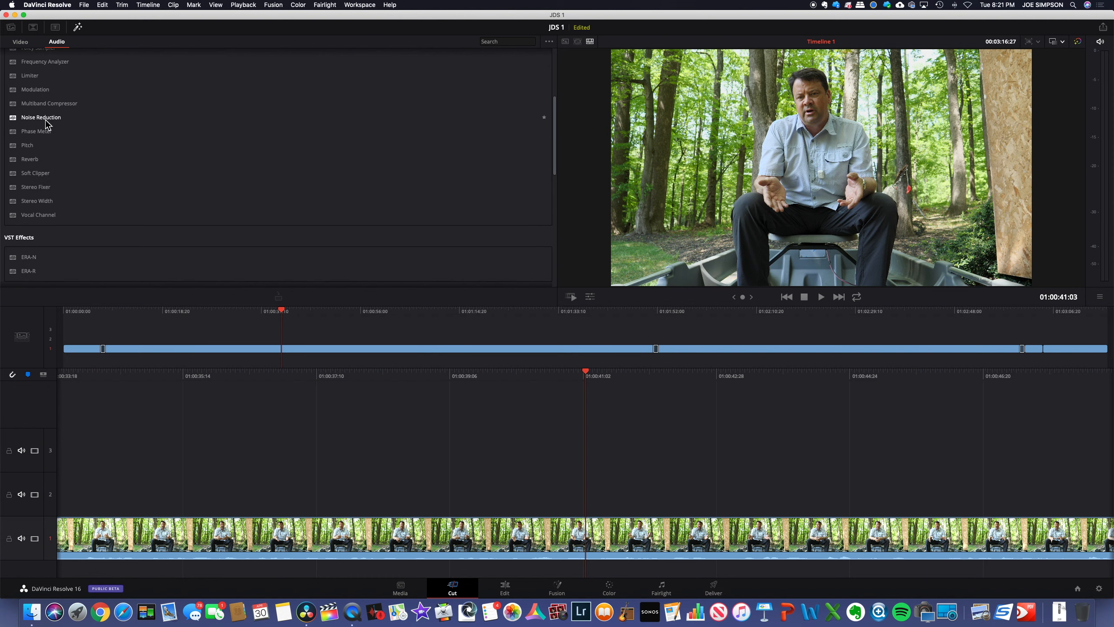
pyautogui.scroll(2, 46, 120)
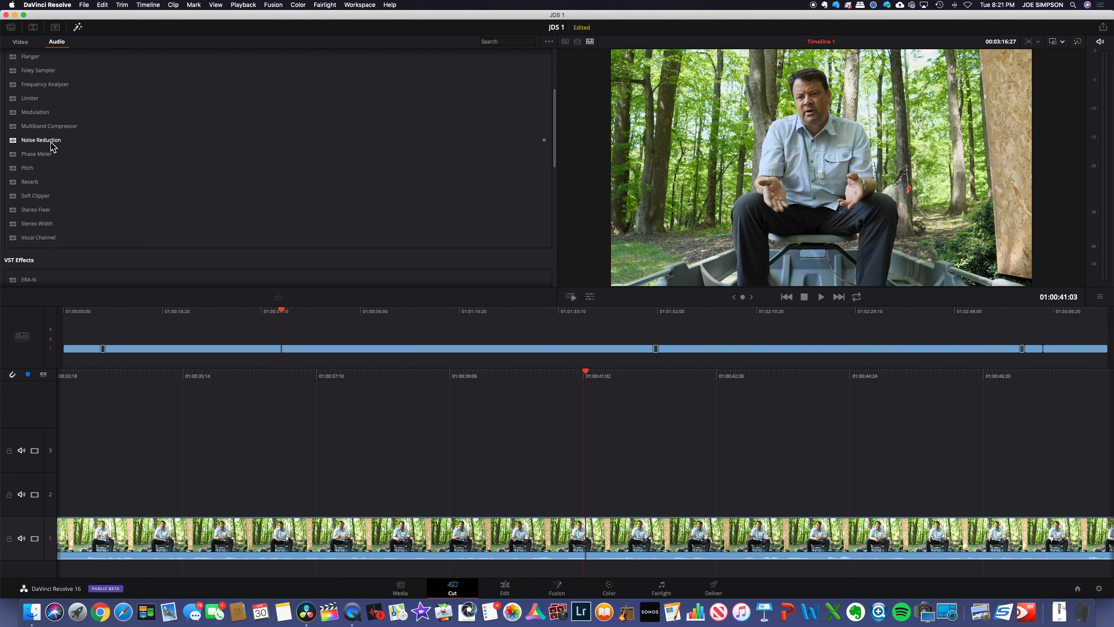
pyautogui.scroll(-11, 52, 131)
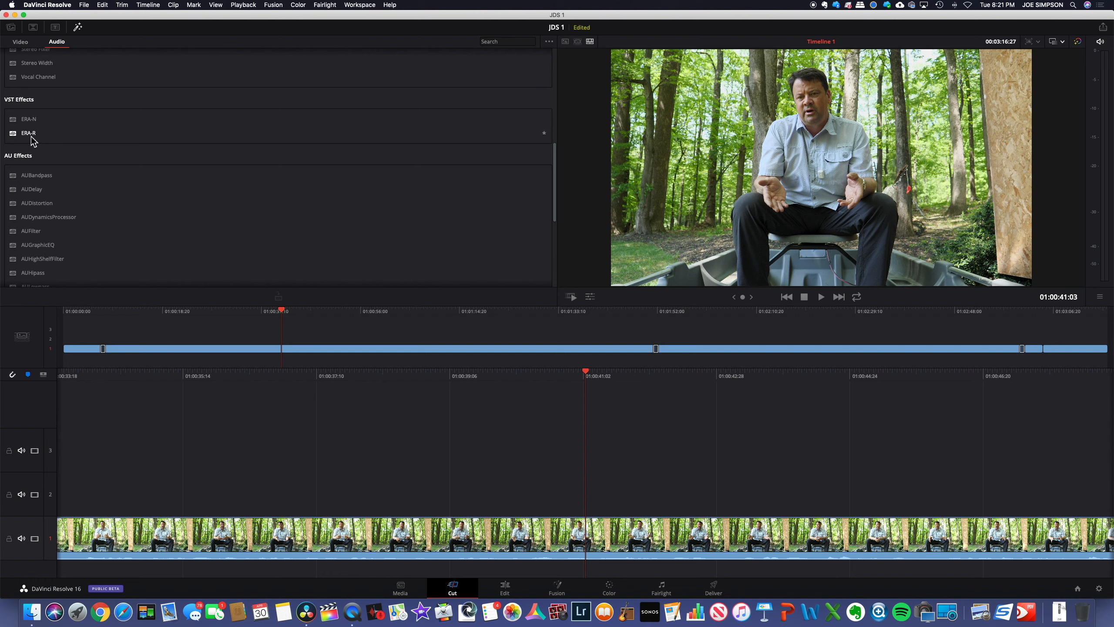
pyautogui.scroll(-14, 52, 193)
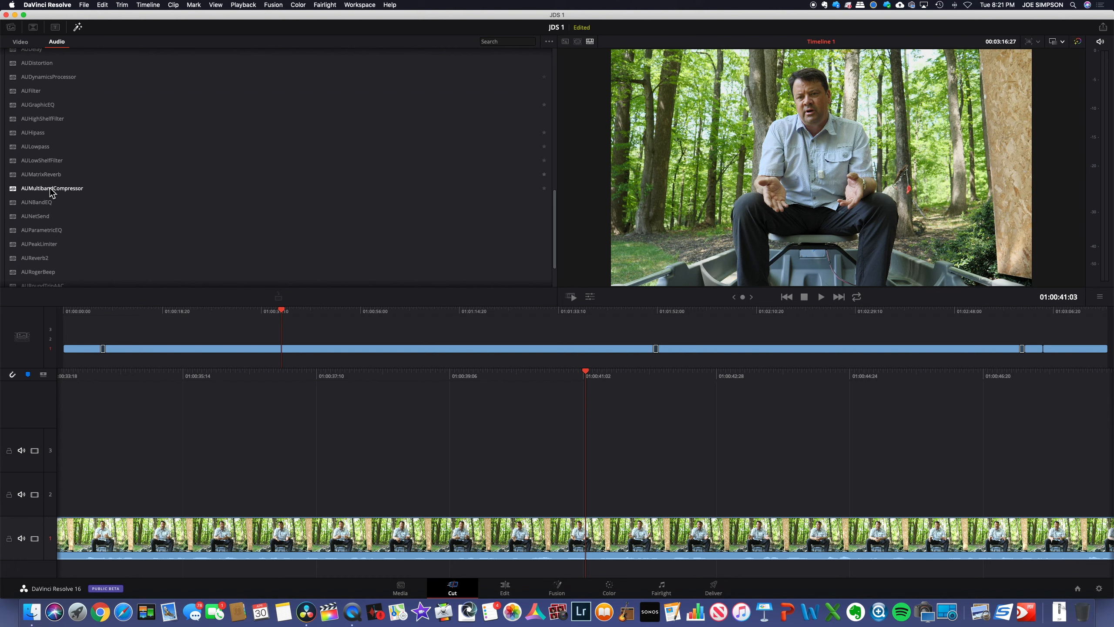
pyautogui.scroll(15, 52, 193)
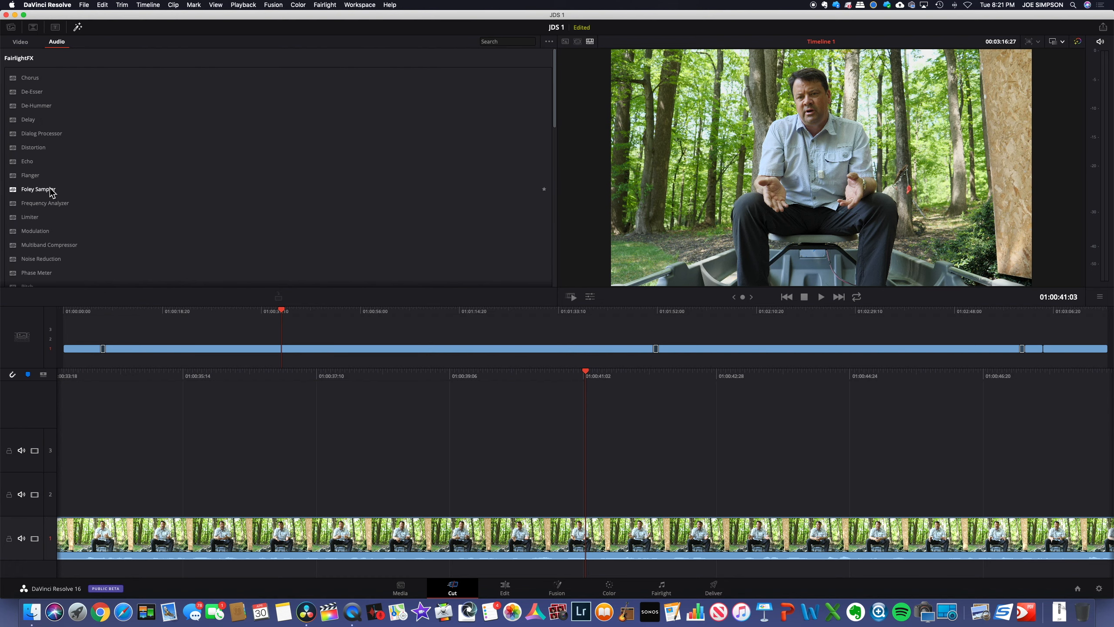
# Find the Sharpen filter among the ResolveFX video effects and apply it to the second clip on track 1
pyautogui.click(21, 43)
pyautogui.scroll(-20, 83, 176)
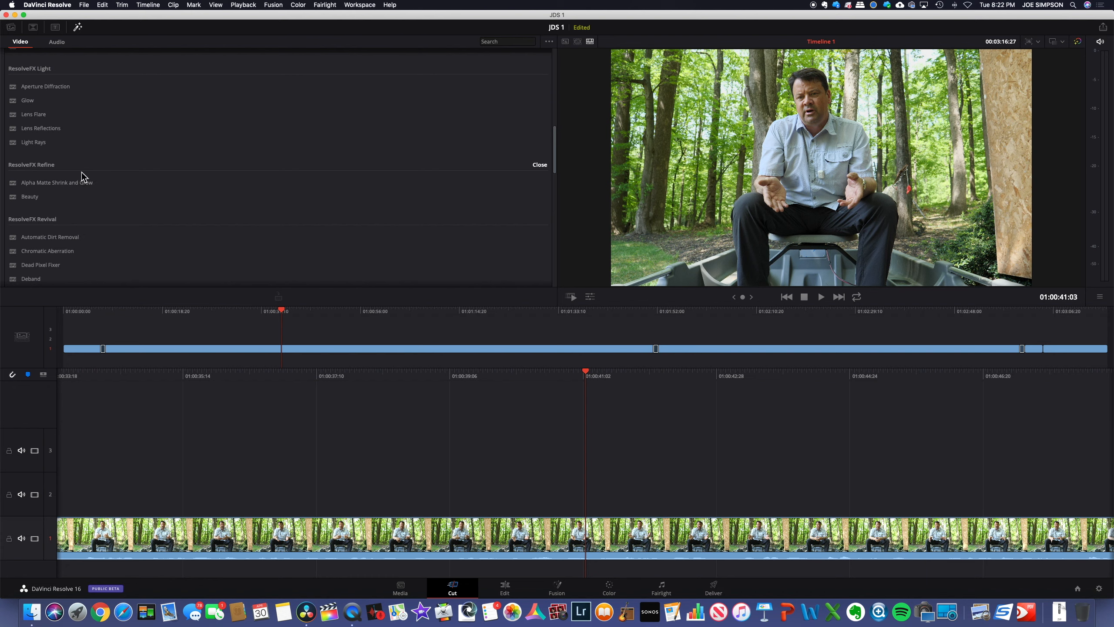
pyautogui.scroll(-5, 81, 174)
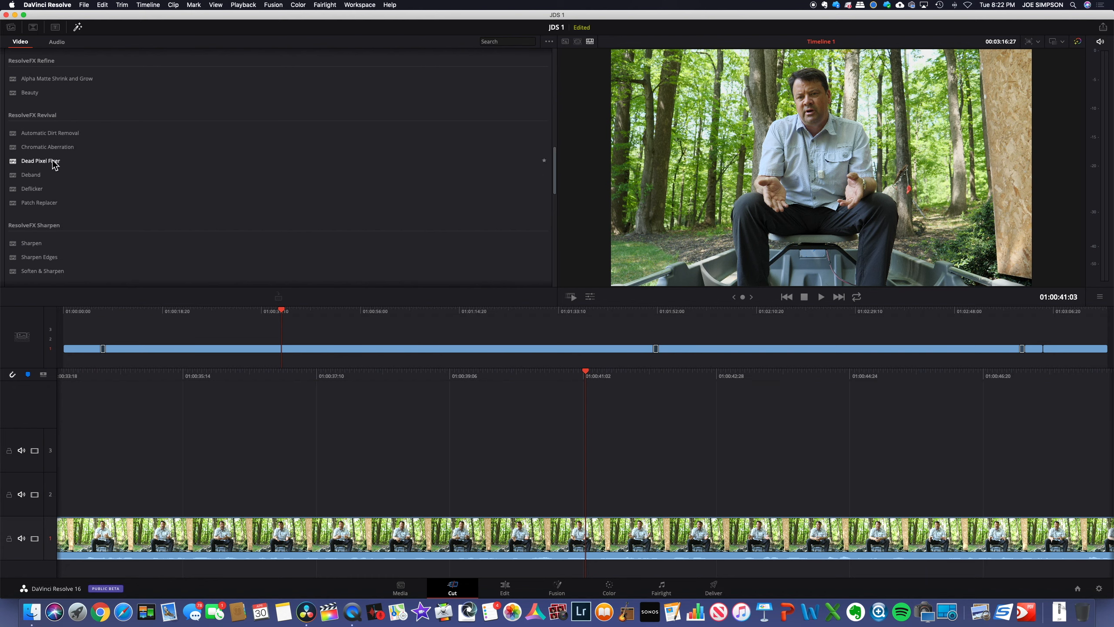
pyautogui.scroll(-4, 50, 272)
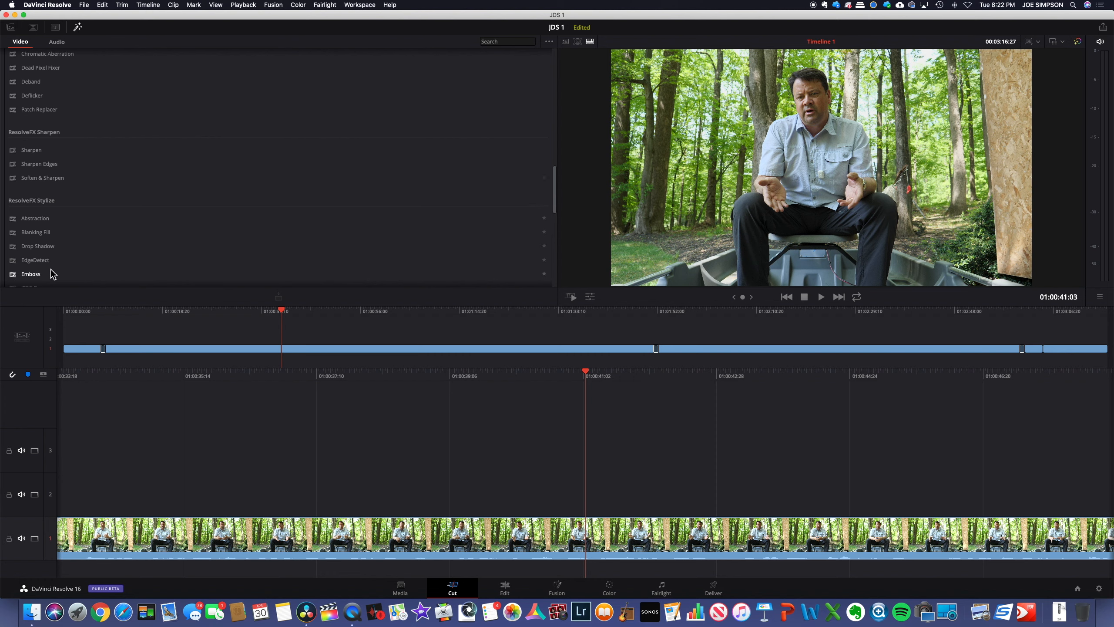
pyautogui.moveTo(36, 151); pyautogui.dragTo(196, 347)
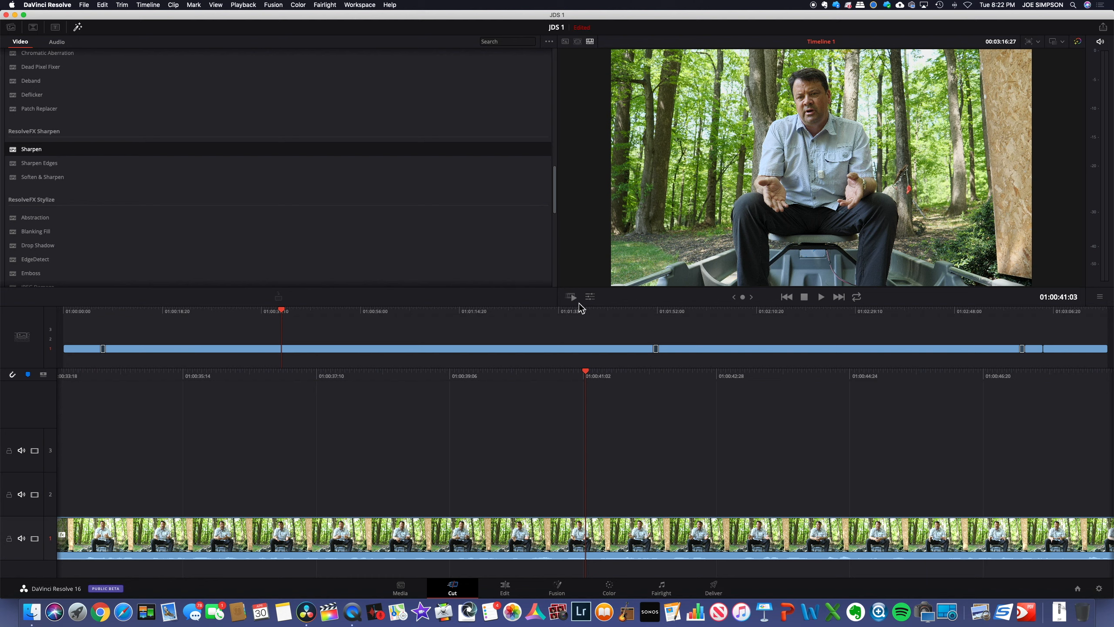
# Set the Sharpen Amount of the second clip to 1.000 in the OpenFX inspector and close the inspector
pyautogui.click(590, 297)
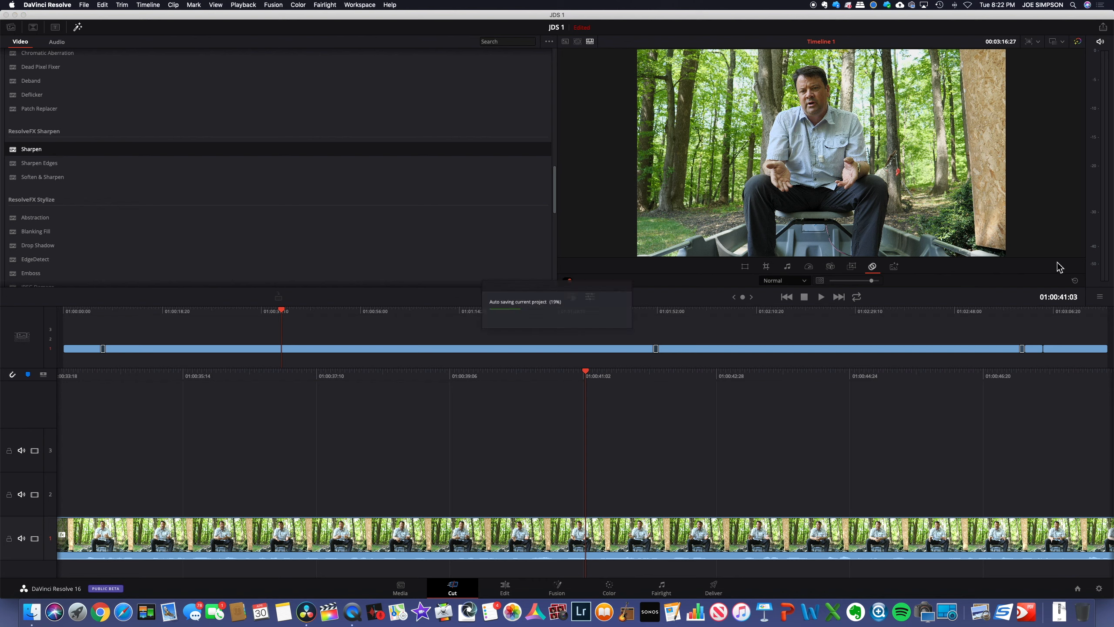
pyautogui.click(894, 267)
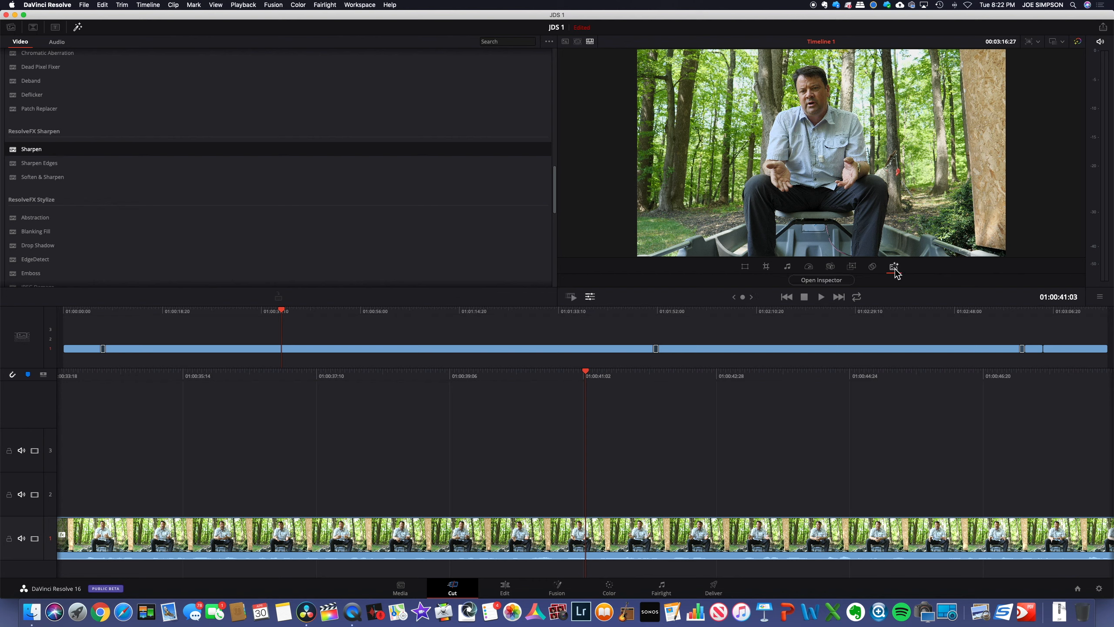
pyautogui.click(842, 283)
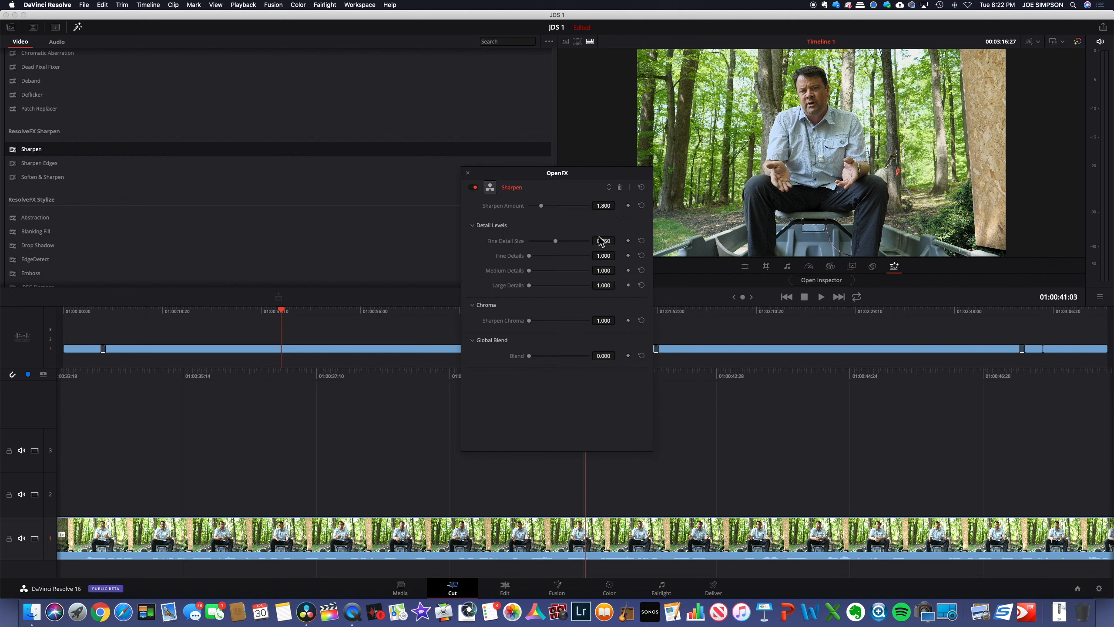
pyautogui.moveTo(532, 176); pyautogui.dragTo(437, 71)
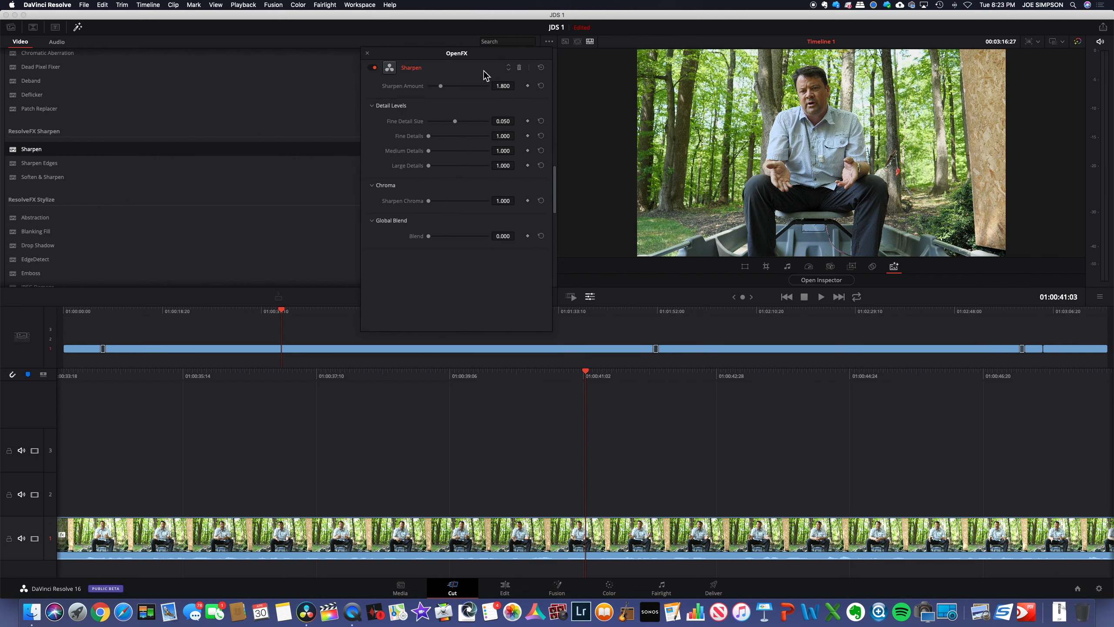
pyautogui.moveTo(441, 86); pyautogui.dragTo(429, 91)
pyautogui.click(368, 53)
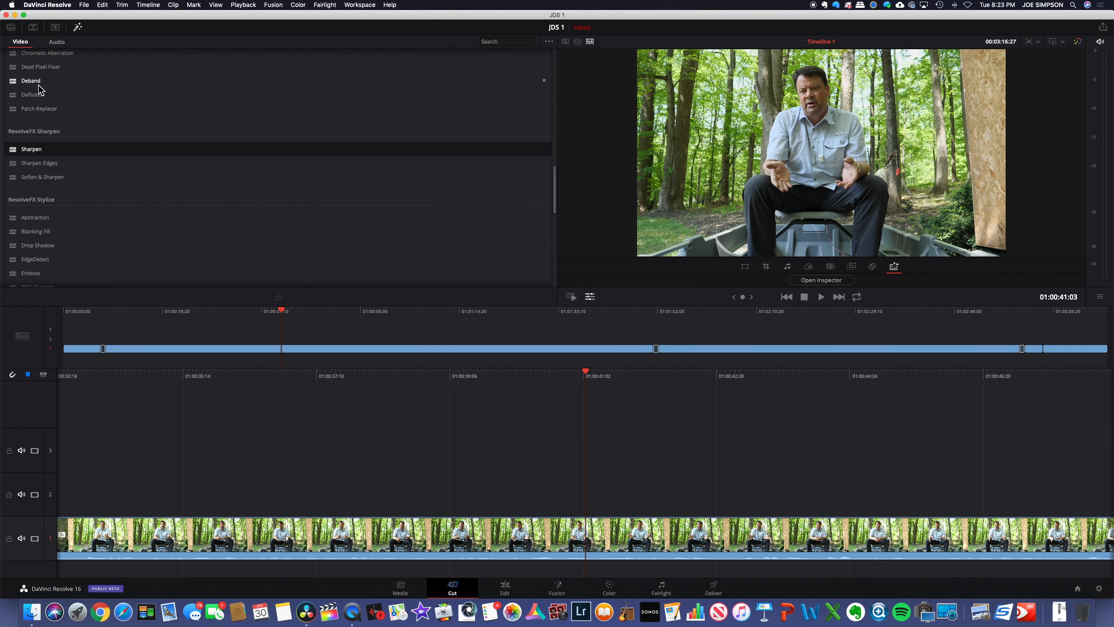
# Apply the Deband effect to the same clip and check the stacked effects in the OpenFX inspector
pyautogui.moveTo(26, 82); pyautogui.dragTo(291, 349)
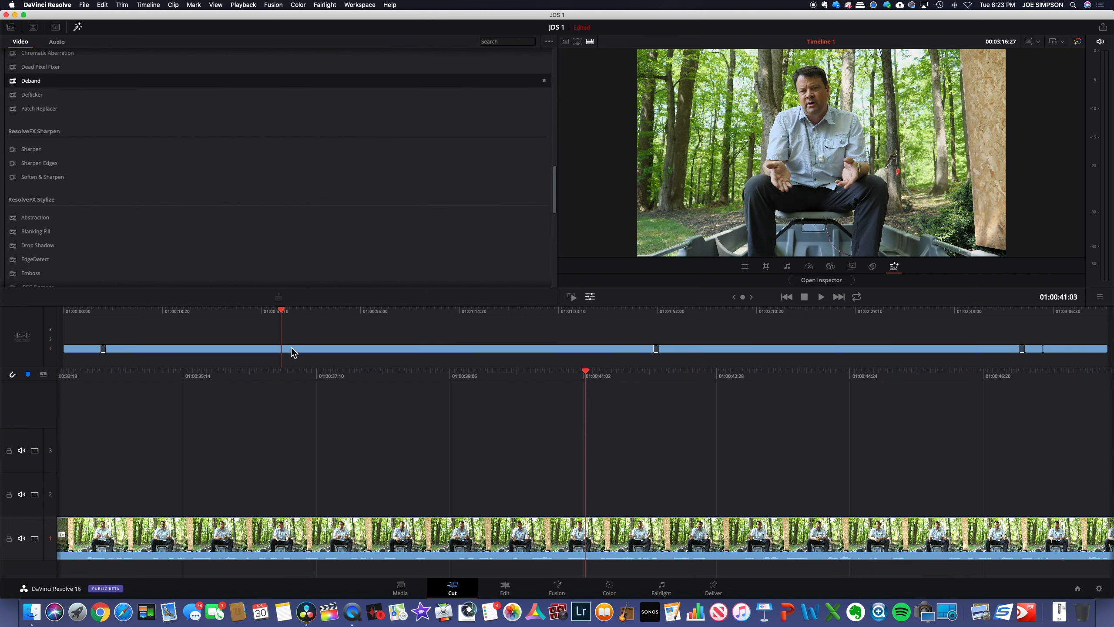
pyautogui.click(840, 282)
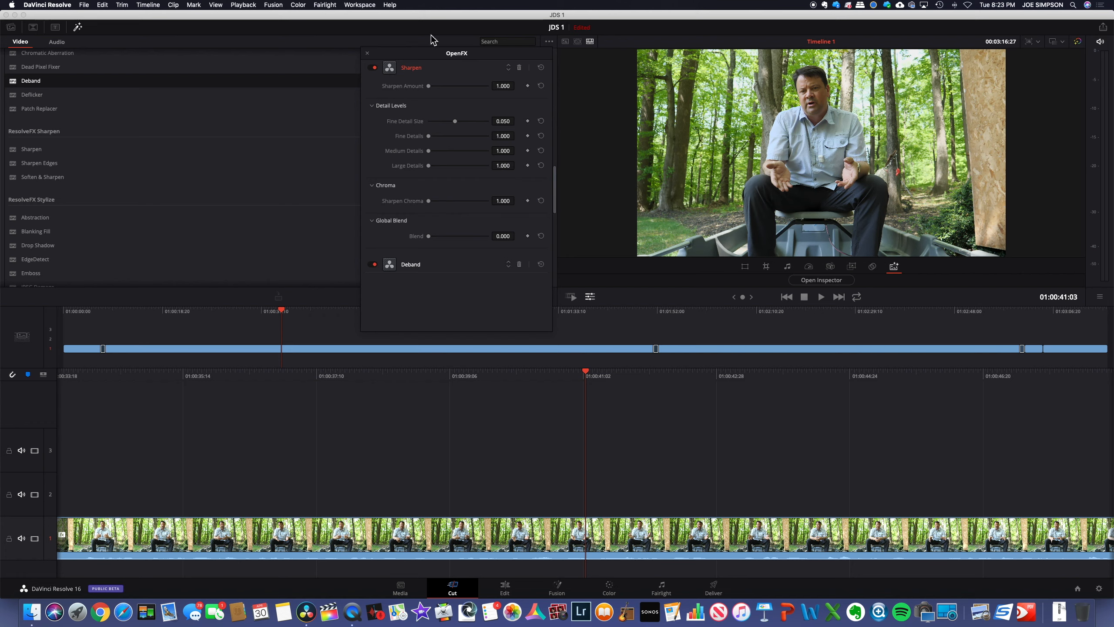
pyautogui.moveTo(416, 59); pyautogui.dragTo(323, 56)
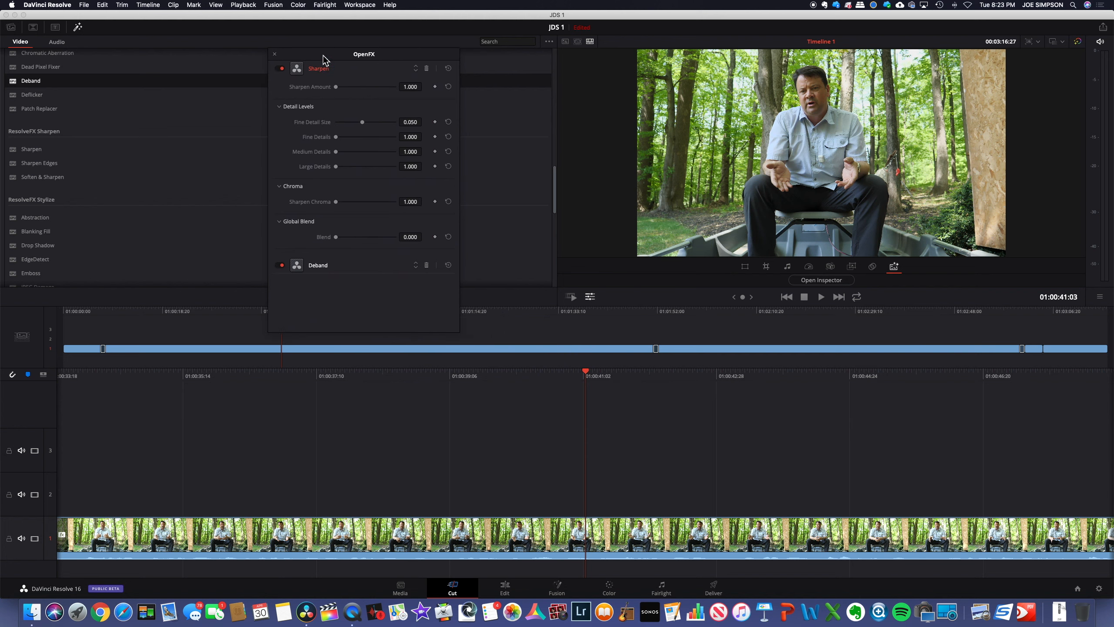
pyautogui.click(275, 54)
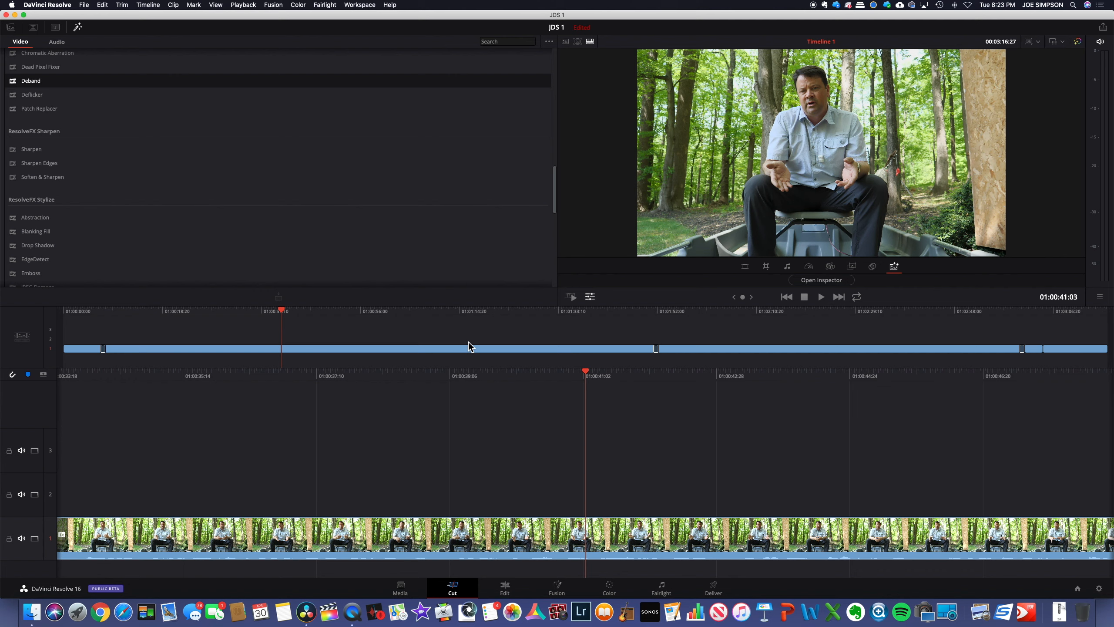
# Leave the effects library and bring back the media pool with the source clips
pyautogui.click(63, 43)
pyautogui.click(11, 28)
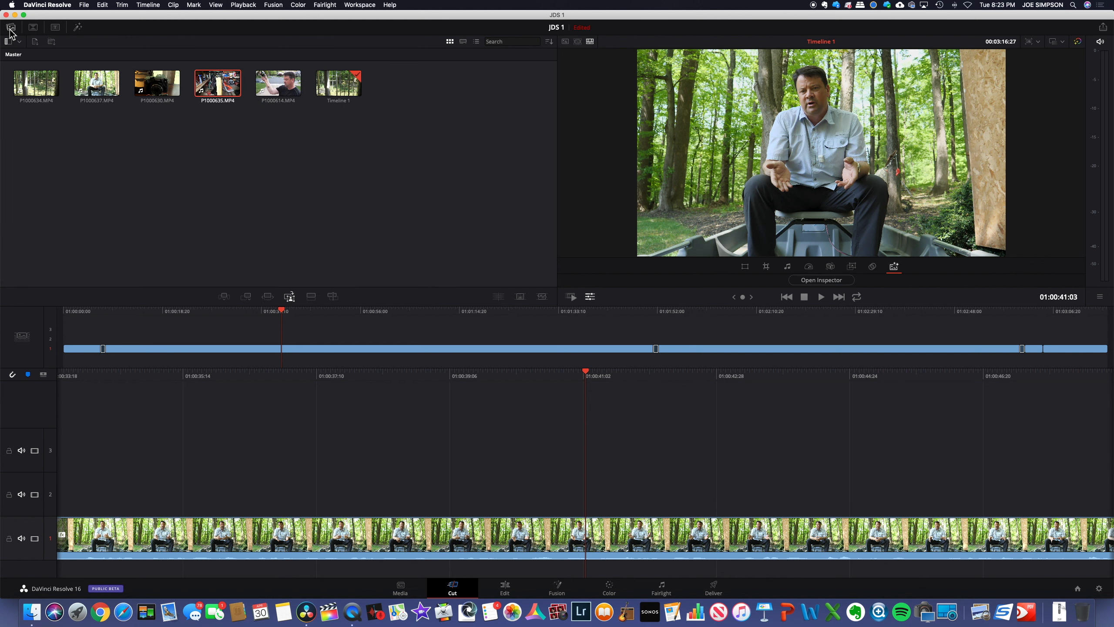